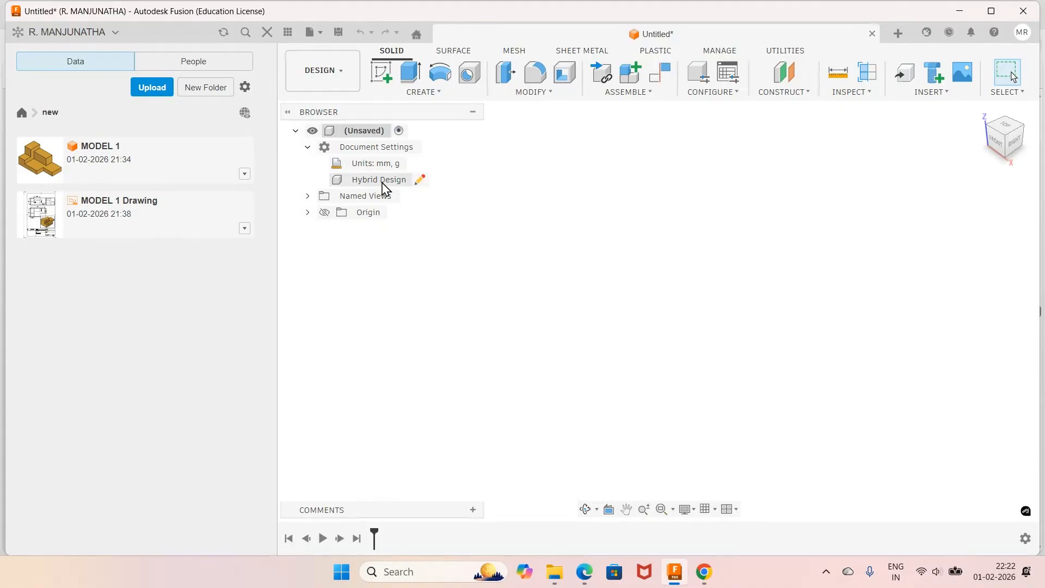
Step: Sketch a rectangle about 80 mm by 30 mm on the horizontal XY plane, its lower edge running through the origin
left_click(384, 82)
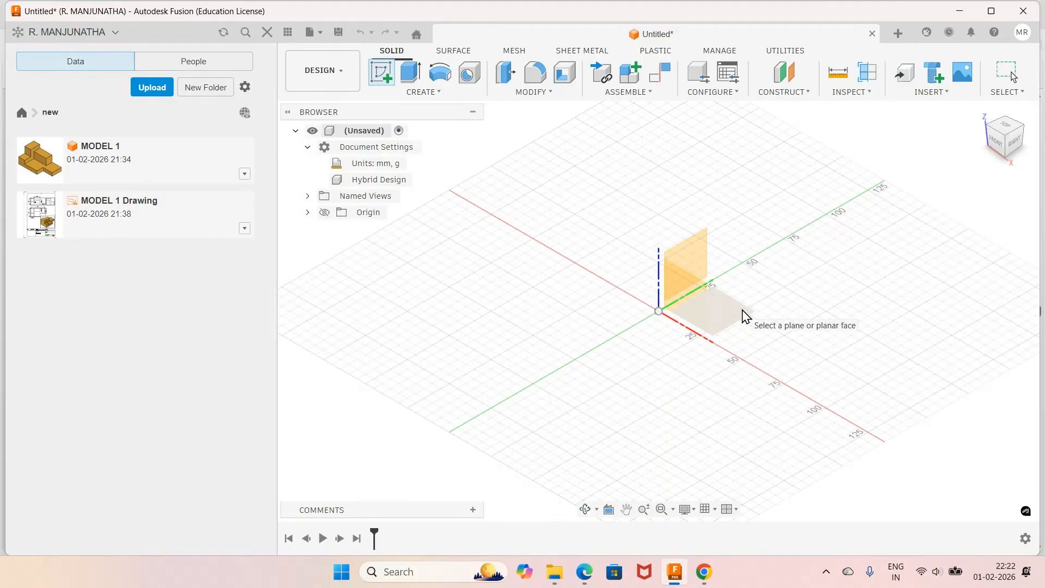
left_click(745, 316)
key("r")
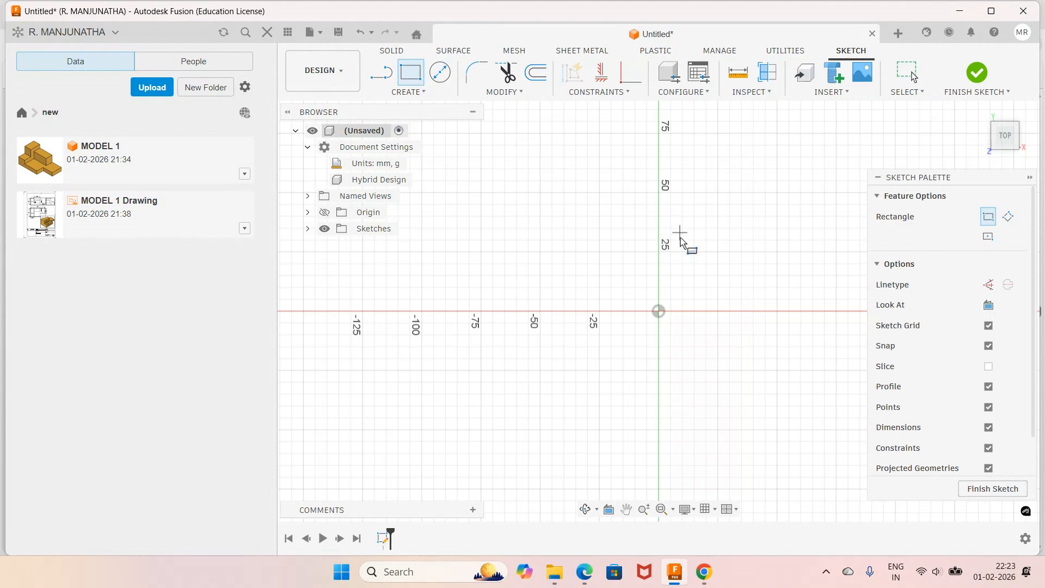
left_click(564, 311)
left_click(754, 240)
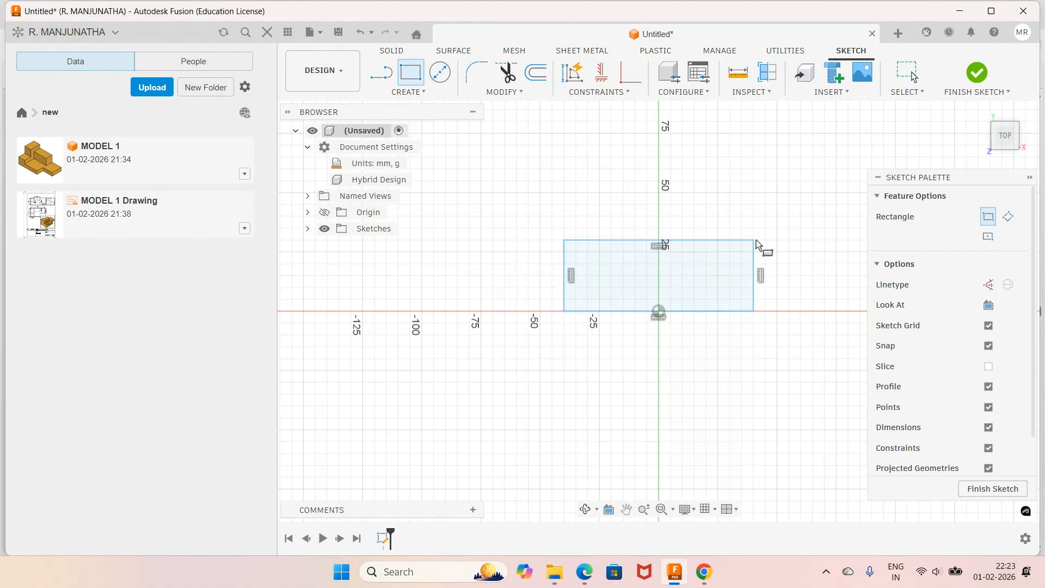
Step: Check the workbook drawing in the browser, return to Fusion, and dimension the rectangle 30 mm high and 70 mm wide
left_click(584, 576)
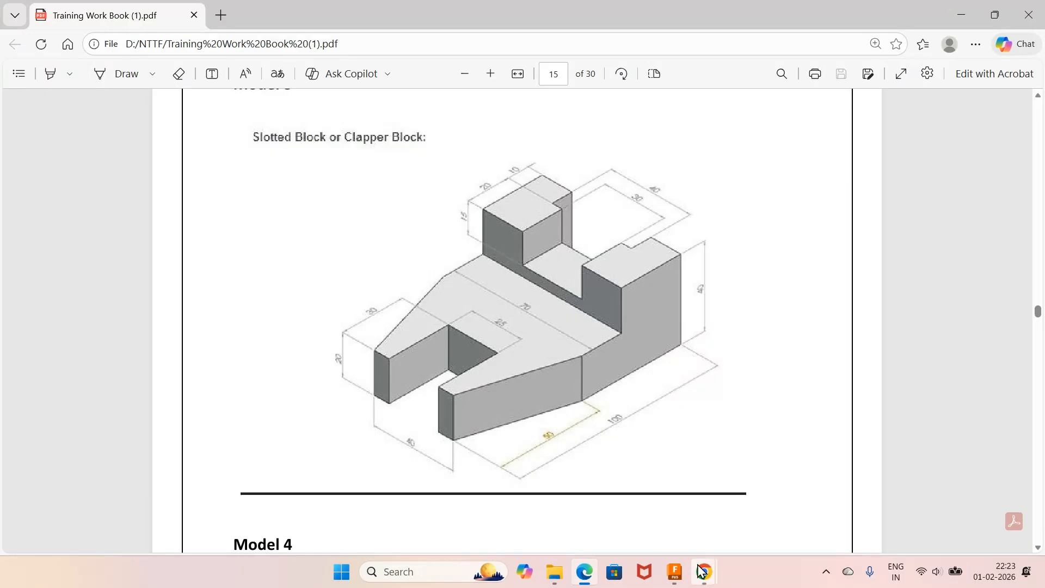
left_click(677, 571)
key("d")
left_click(564, 280)
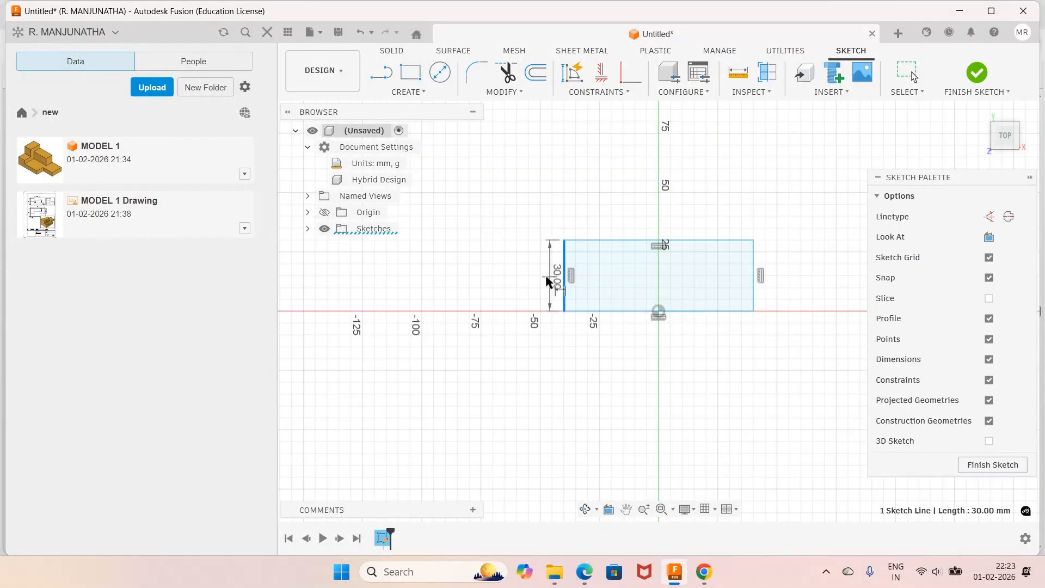
left_click(545, 275)
key("Return")
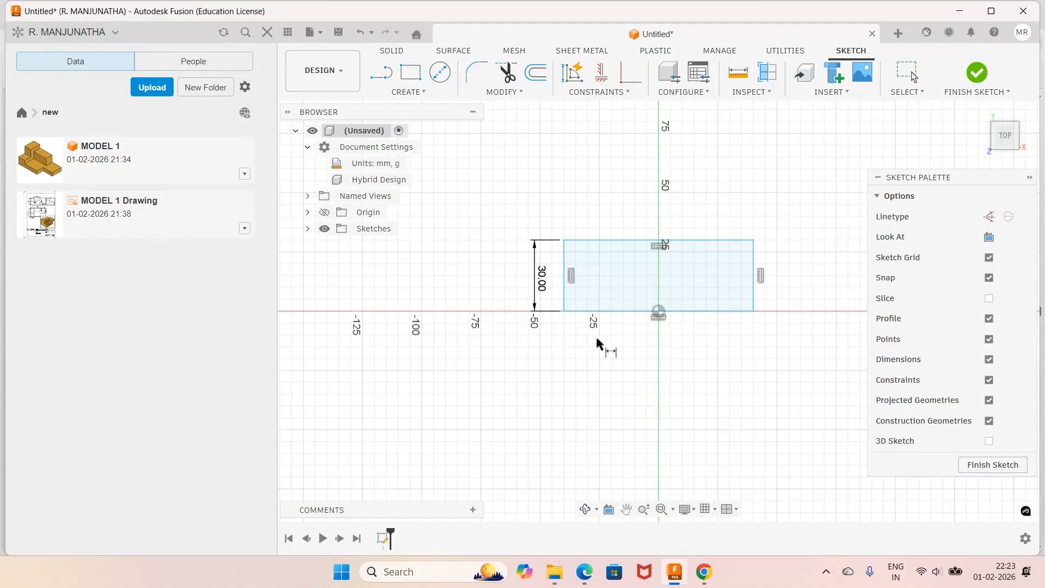
left_click(603, 312)
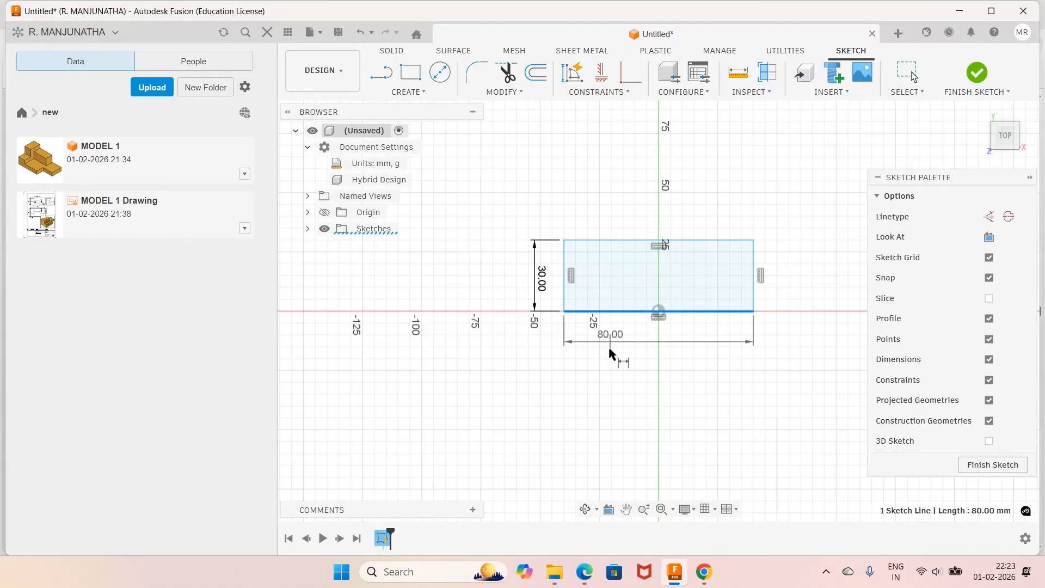
left_click(608, 372)
type("70")
key("Return")
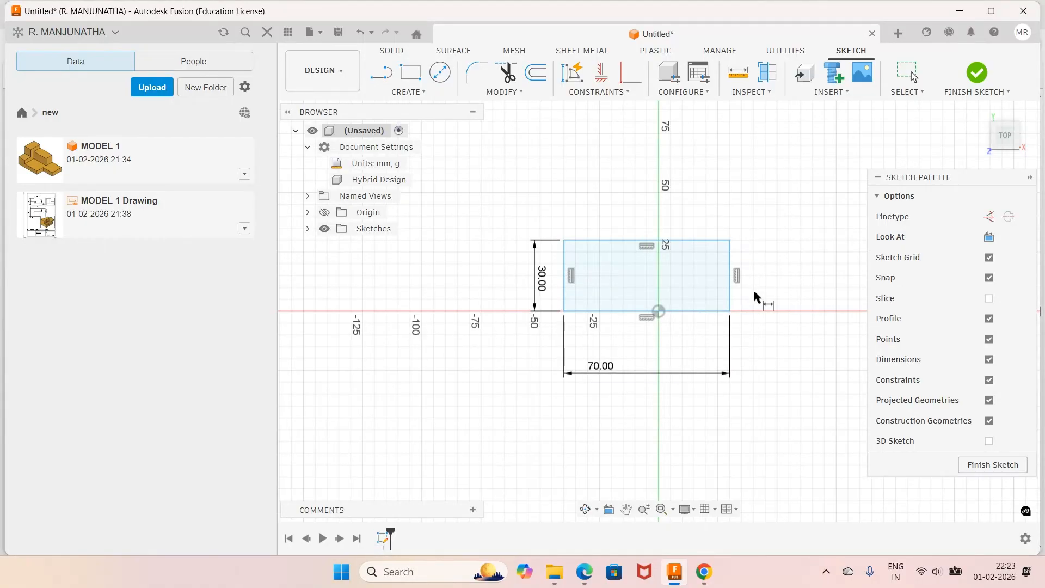
Step: Constrain the midpoint of the rectangle's lower edge to the origin and finish the sketch
left_click(598, 92)
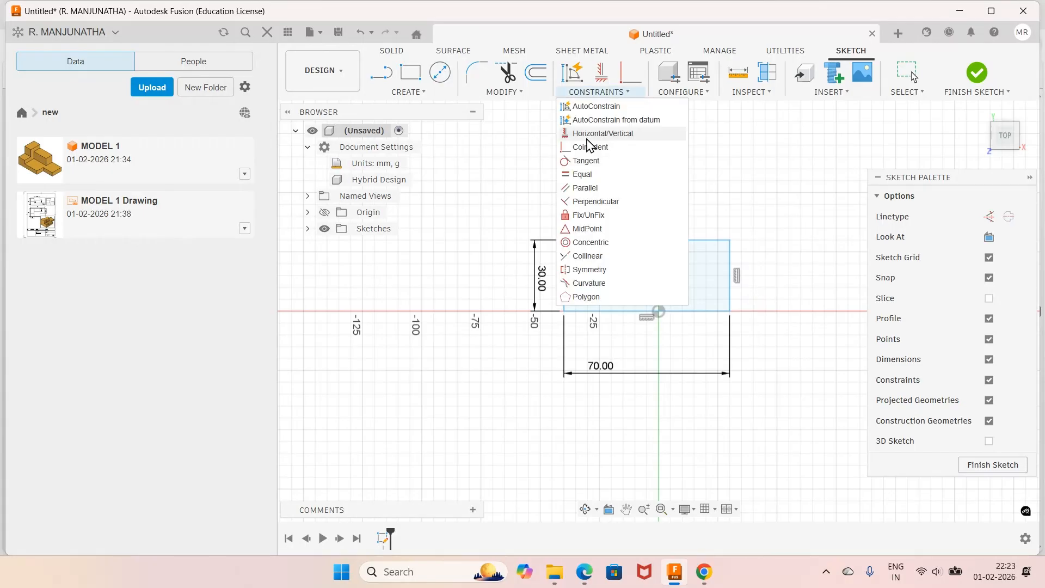
left_click(585, 229)
left_click(691, 312)
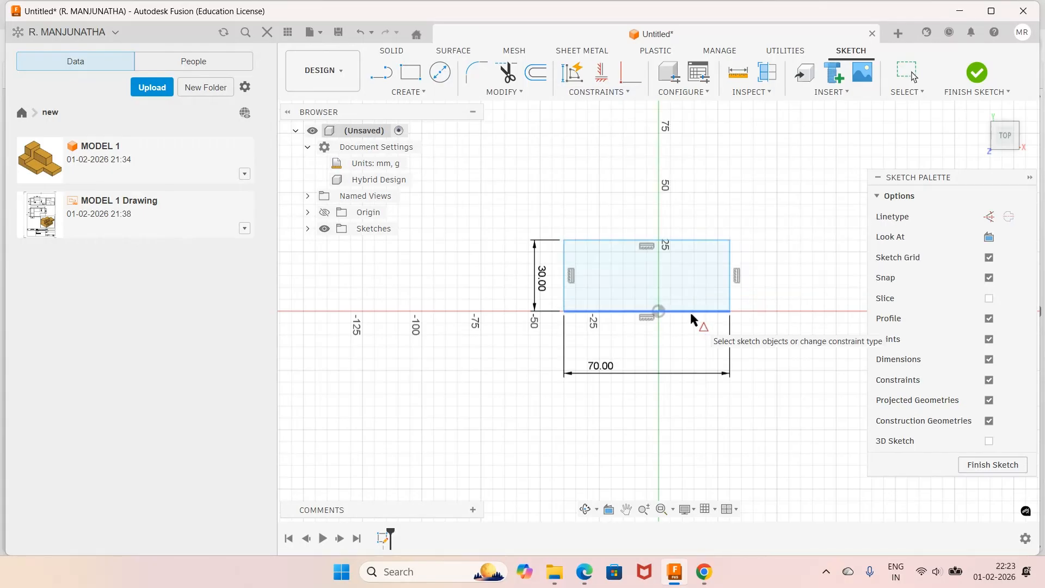
left_click(658, 311)
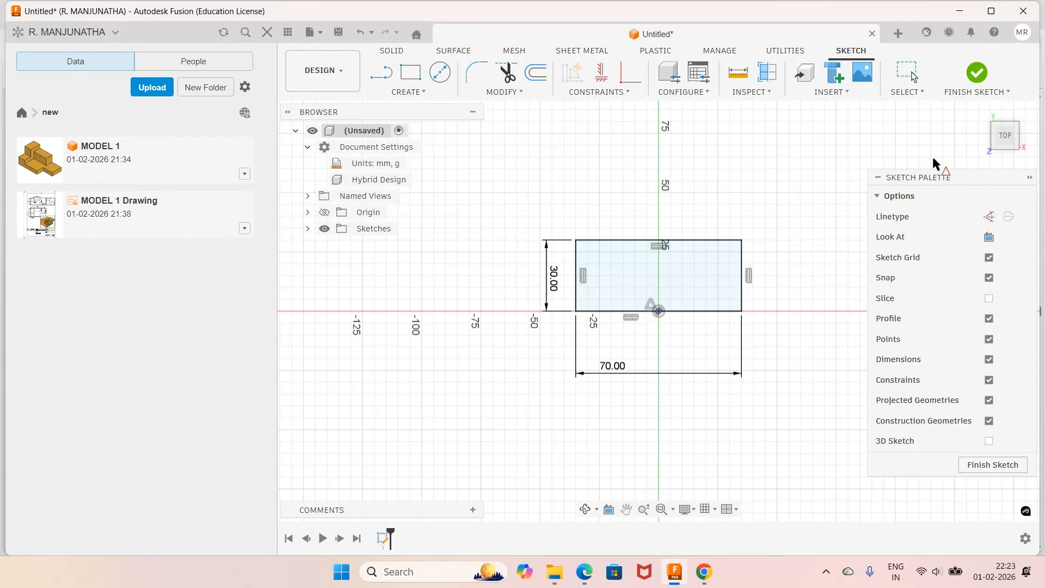
left_click(977, 75)
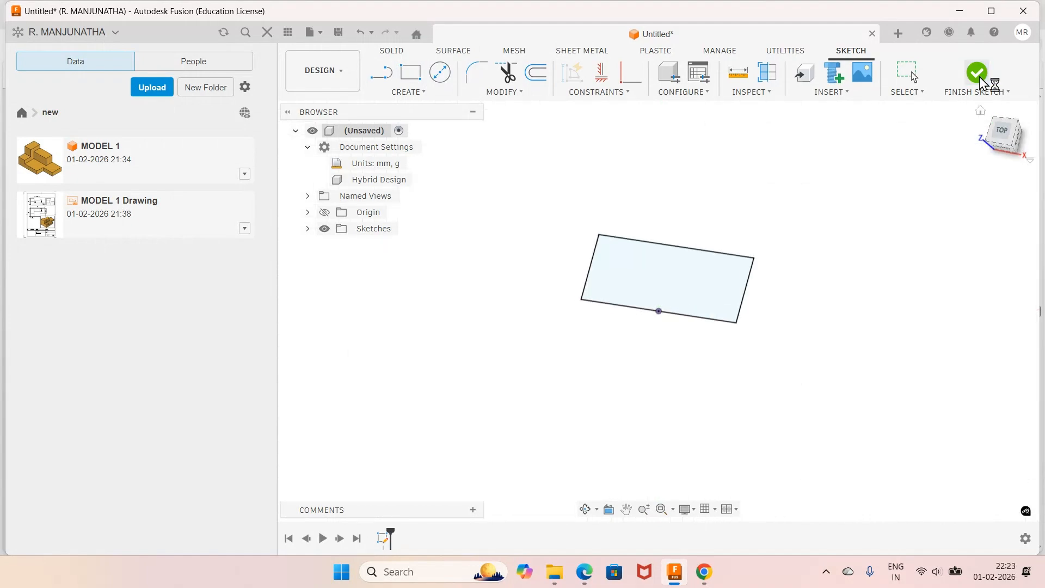
Step: Extrude the rectangle 40 mm as a new body, checking the height in the workbook drawing
key("e")
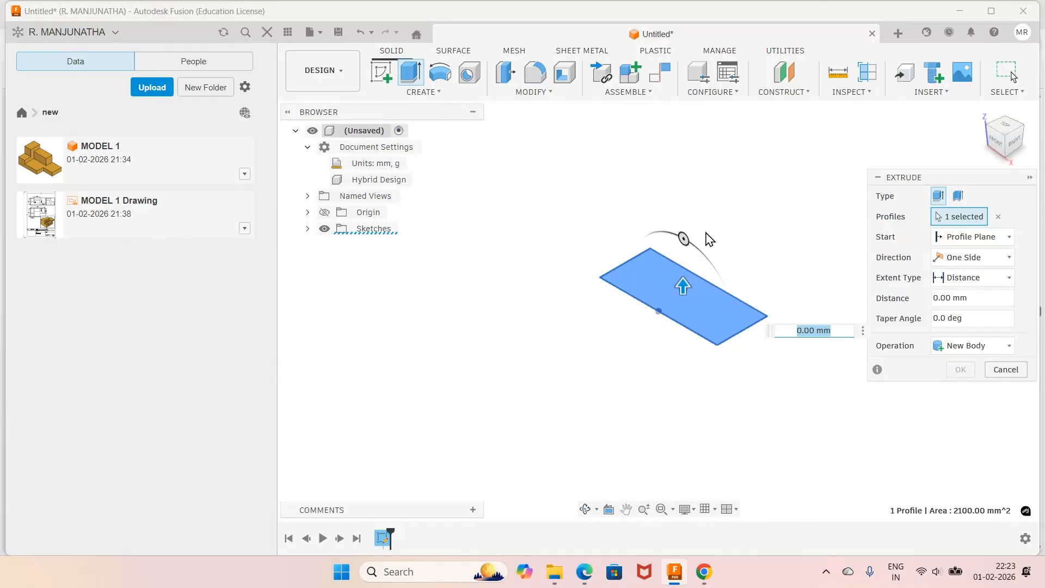
left_click(584, 571)
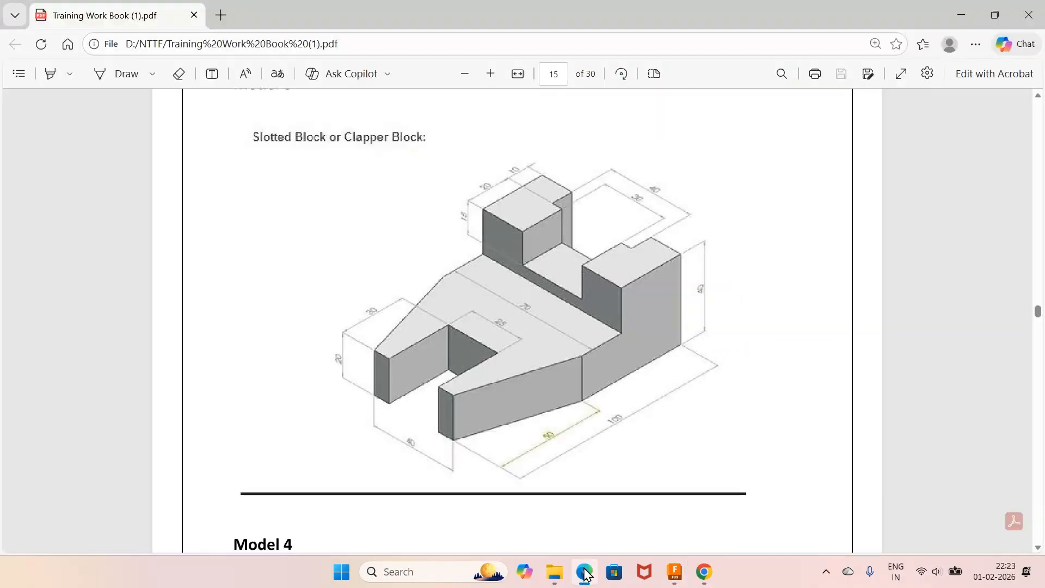
left_click(674, 572)
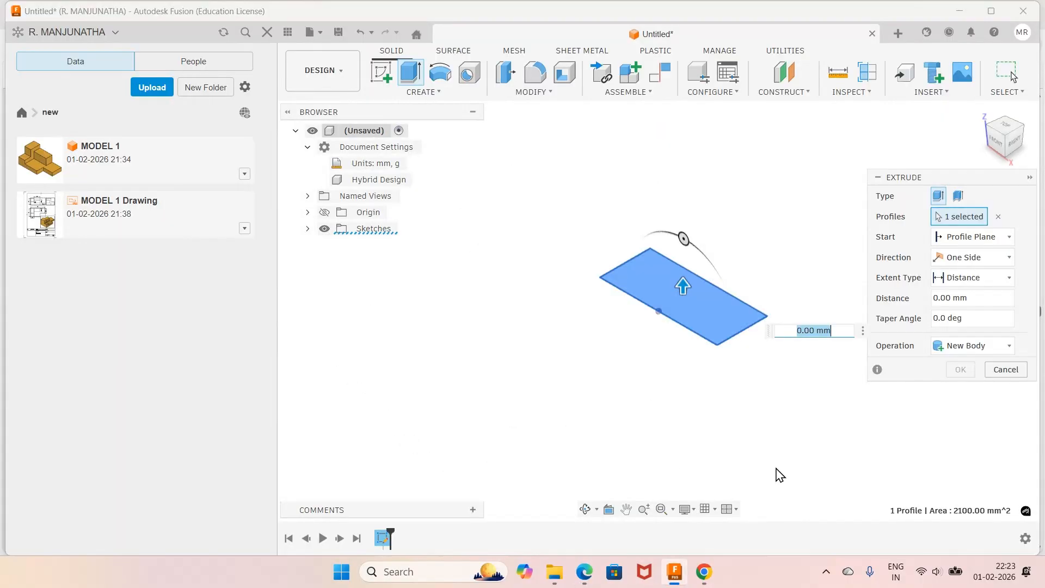
left_click_drag(974, 299, 859, 310)
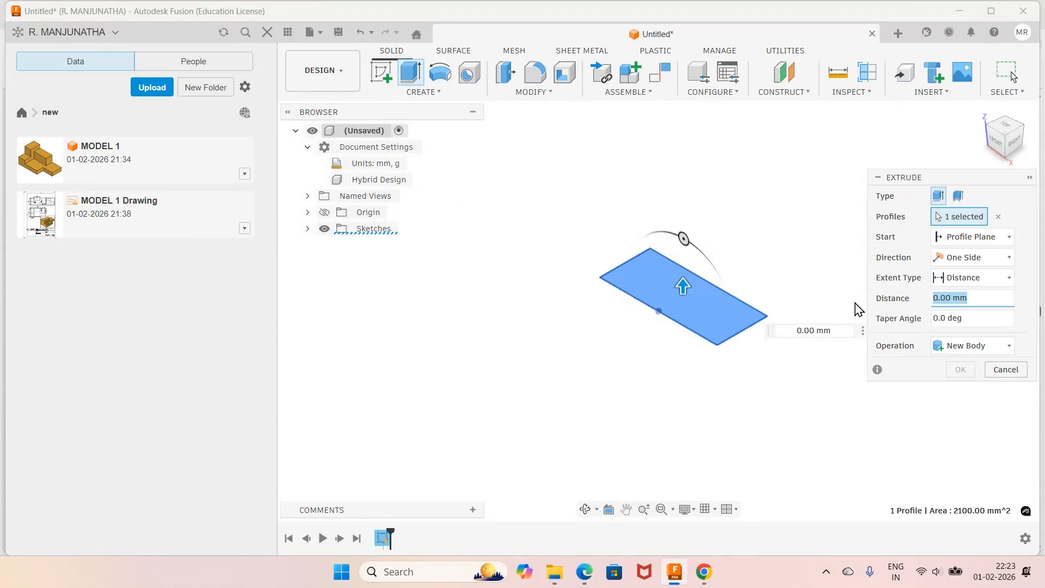
type("40")
left_click(951, 370)
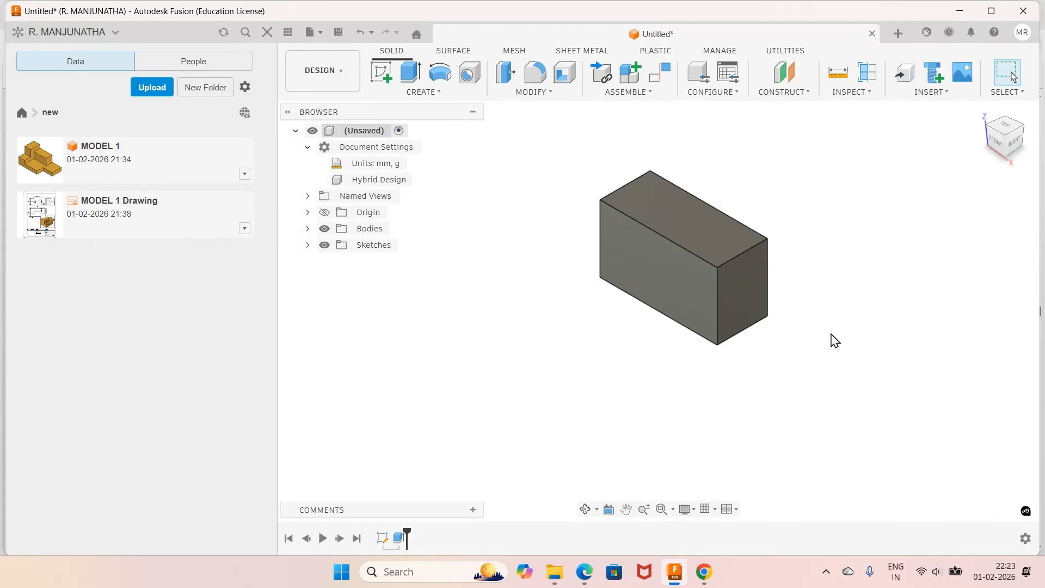
Step: Consult the workbook drawing and sketch a rectangle about 34 mm by 12 mm on the block's top face, starting on its rear edge
left_click(586, 578)
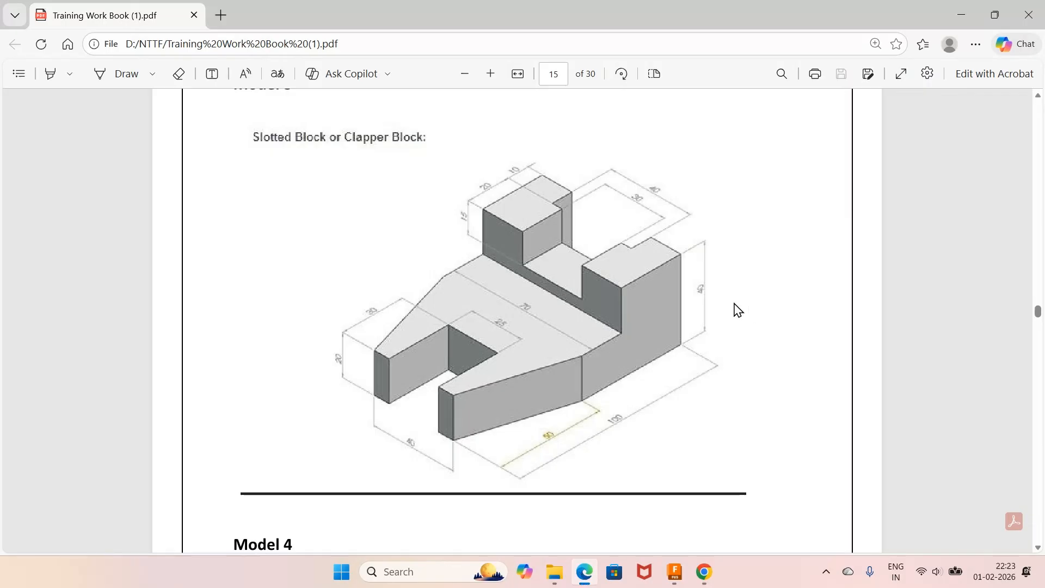
left_click(675, 571)
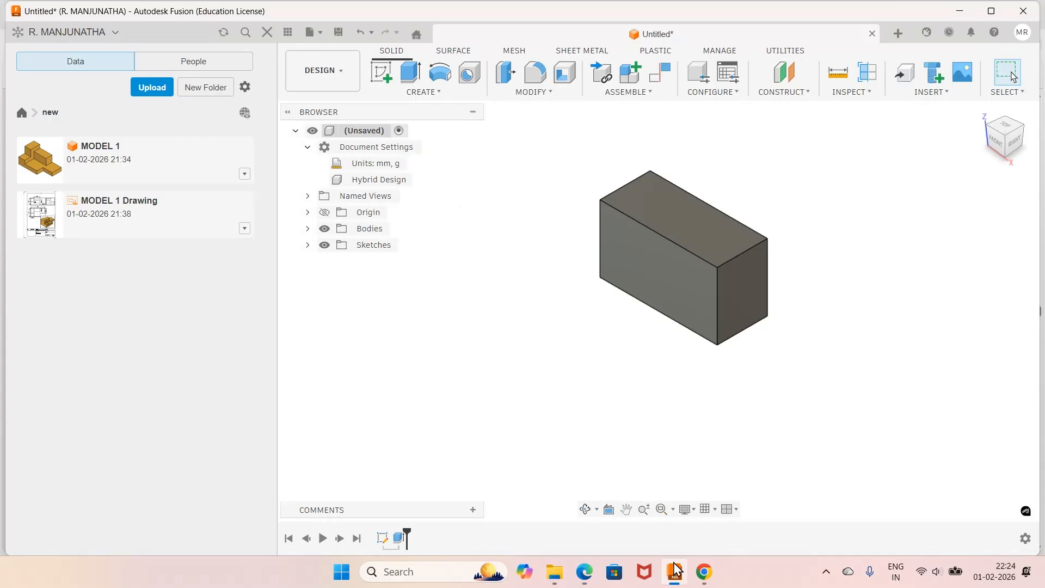
left_click(381, 71)
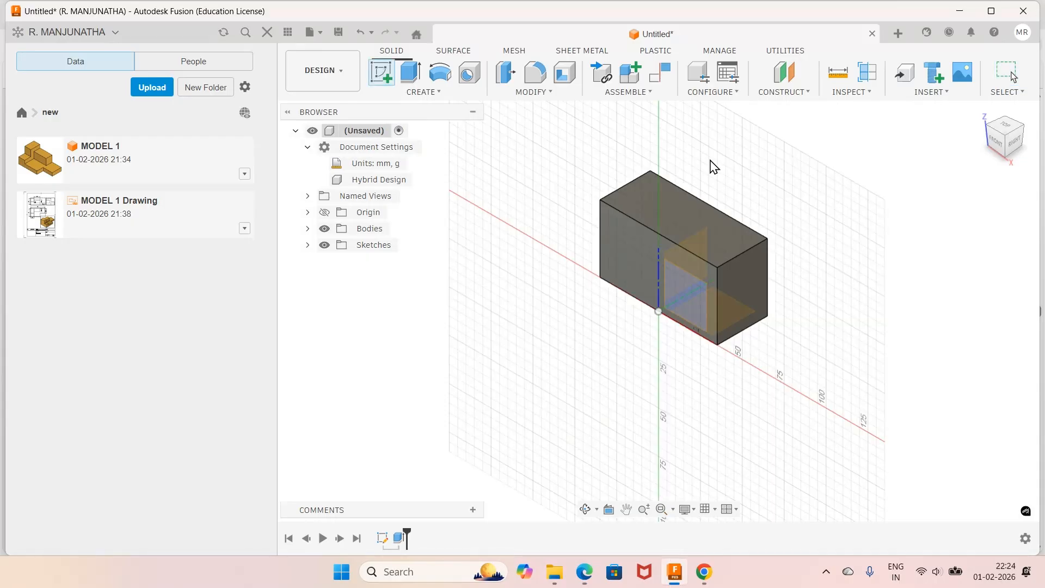
left_click(681, 208)
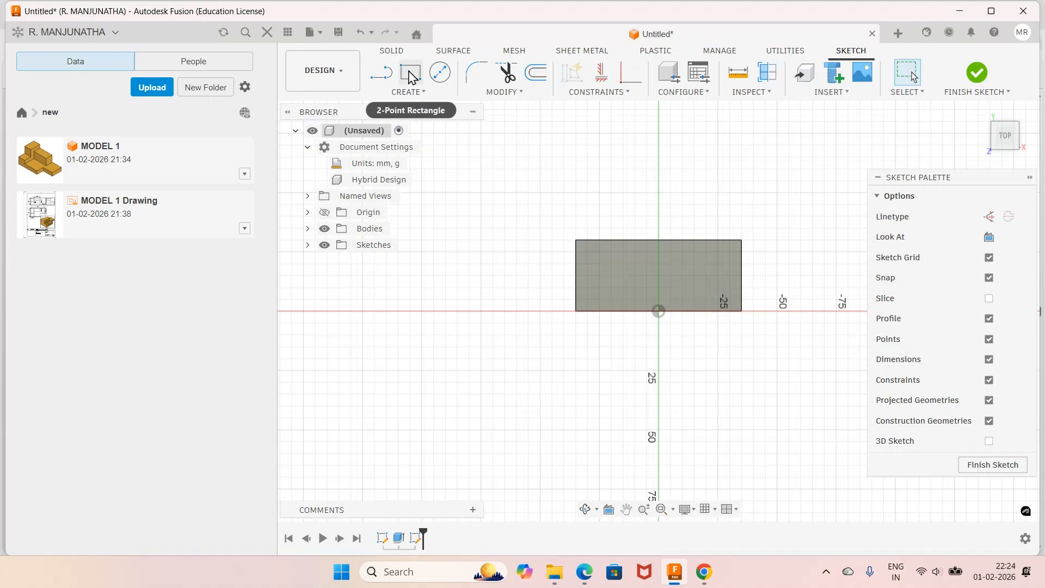
left_click(410, 77)
left_click(623, 240)
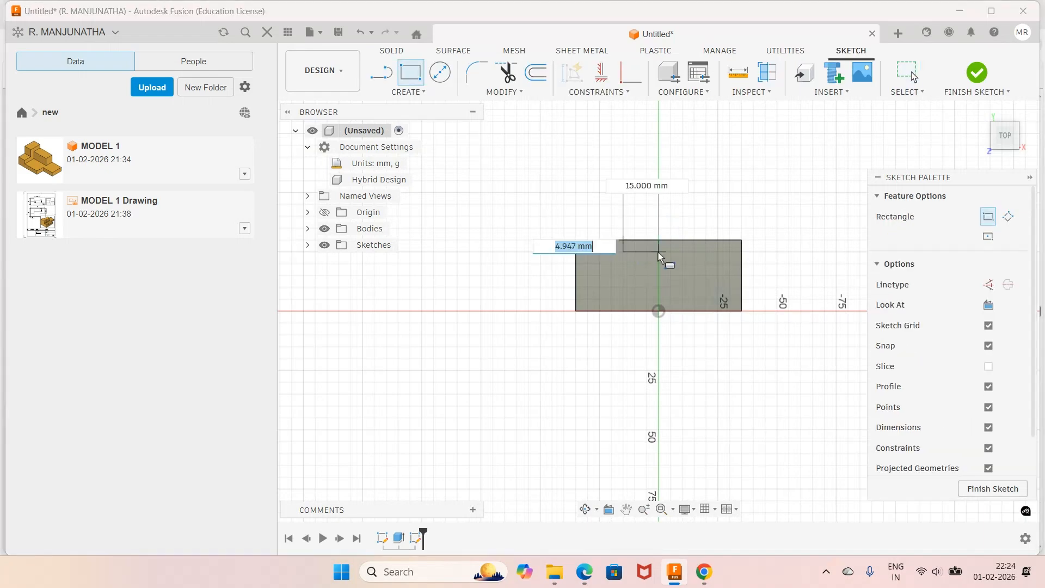
left_click(704, 268)
Step: Dimension the top-face rectangle 40 mm long and 10 mm deep
key("d")
left_click(692, 240)
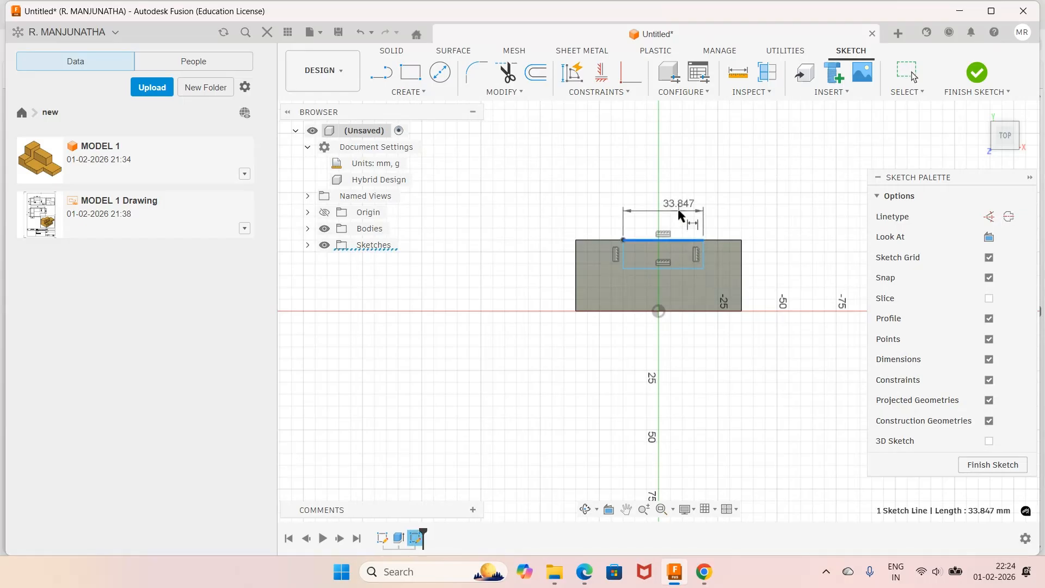
left_click(702, 210)
type("40")
key("Return")
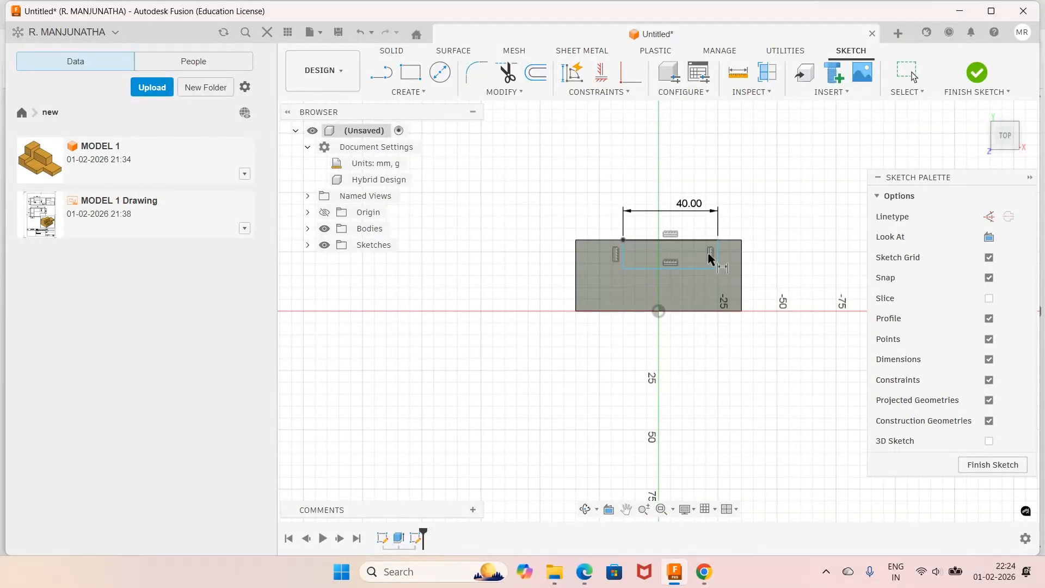
left_click(716, 260)
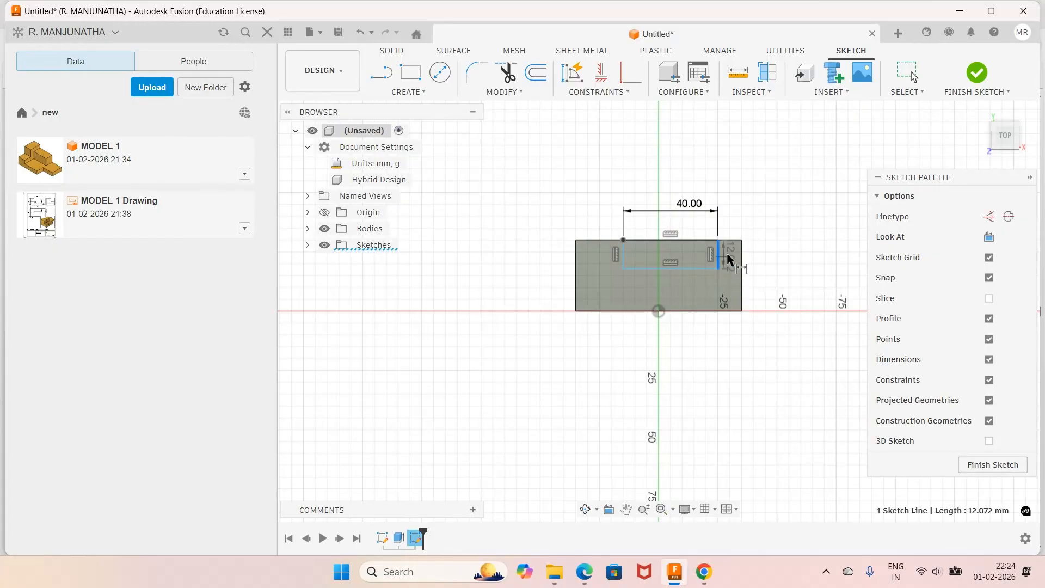
left_click(783, 258)
type("1")
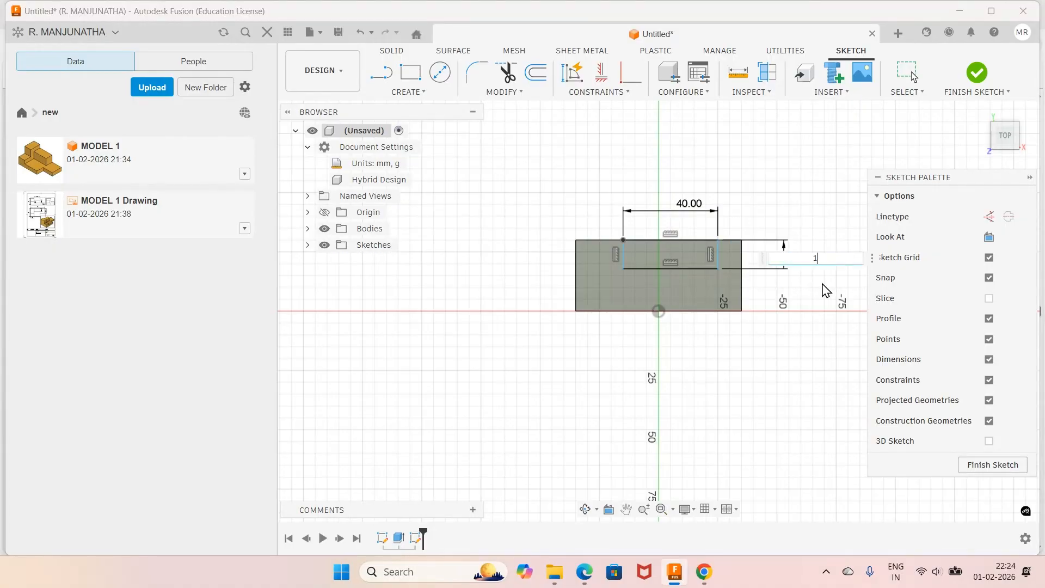
type("0")
key("Return")
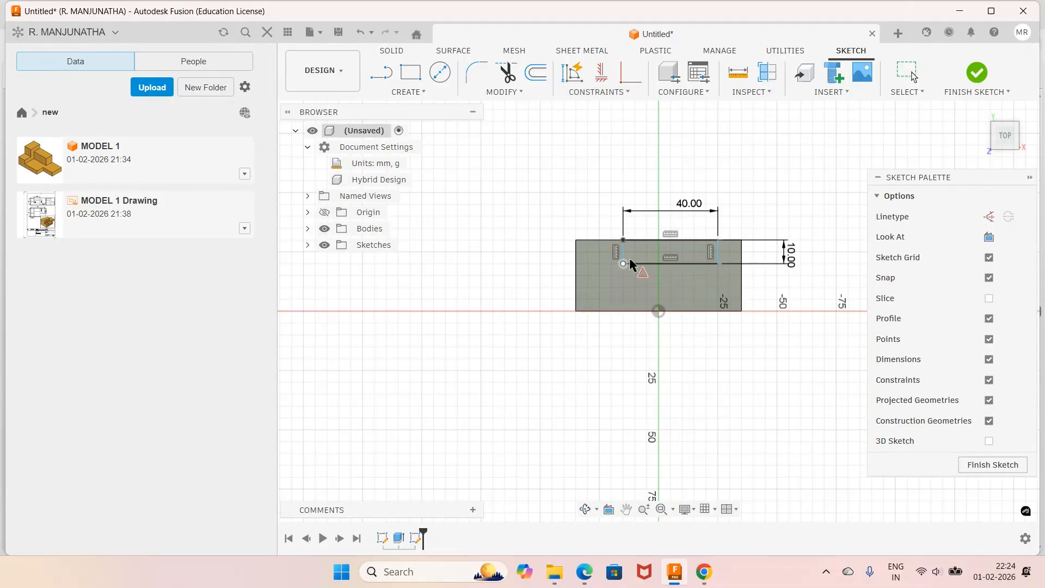
Step: Centre the rectangle on the block by dimensioning its corner 20 mm horizontally from the origin, and finish the sketch
left_click(663, 263)
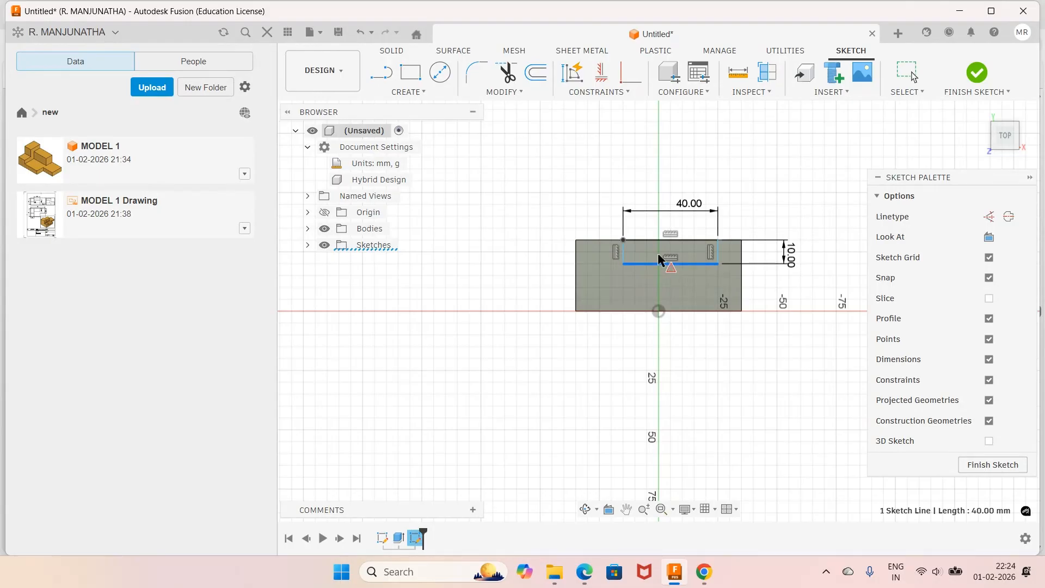
left_click(660, 242)
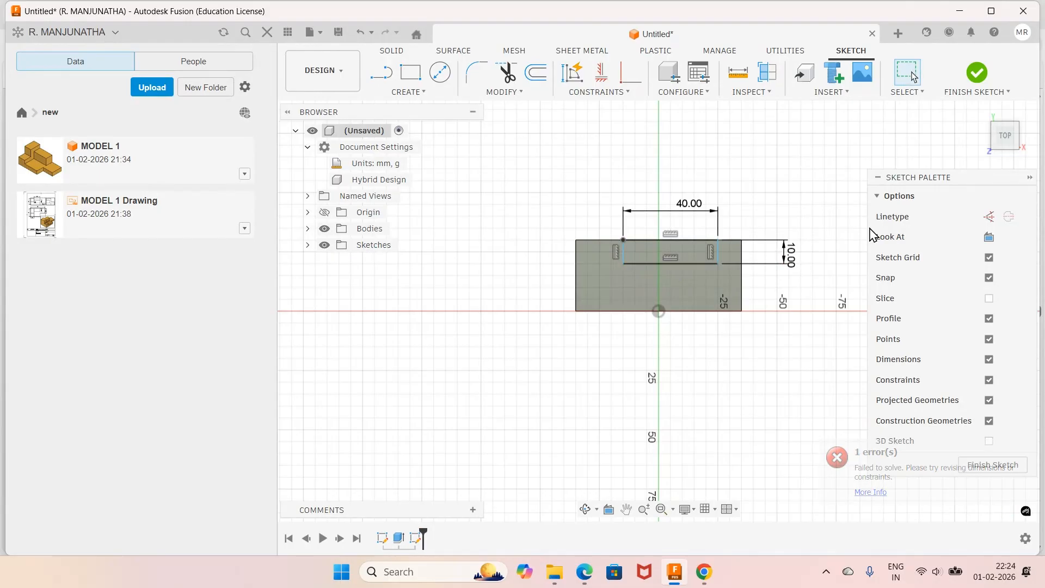
left_click(623, 264)
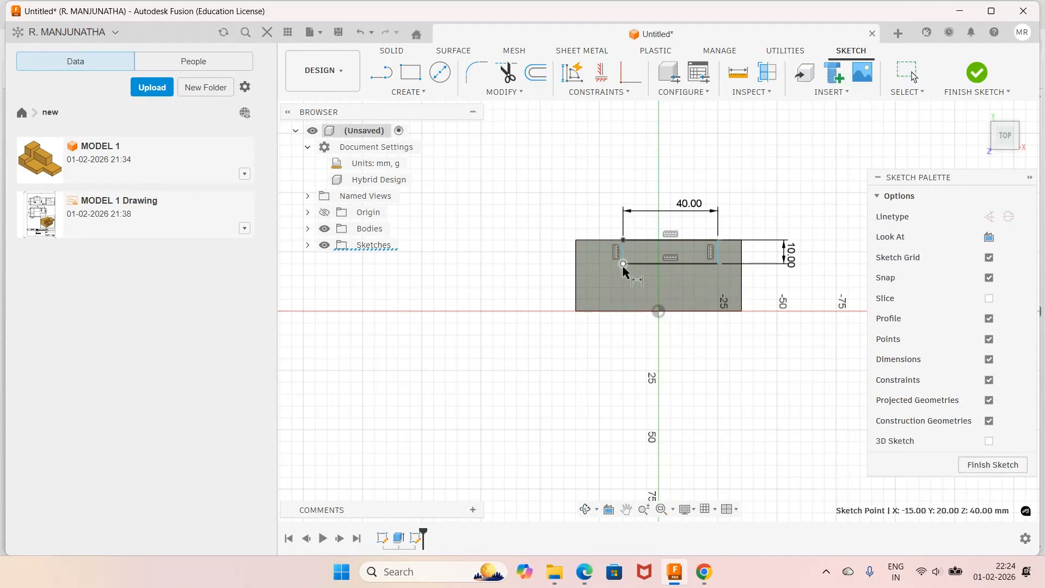
left_click(657, 311)
left_click(634, 170)
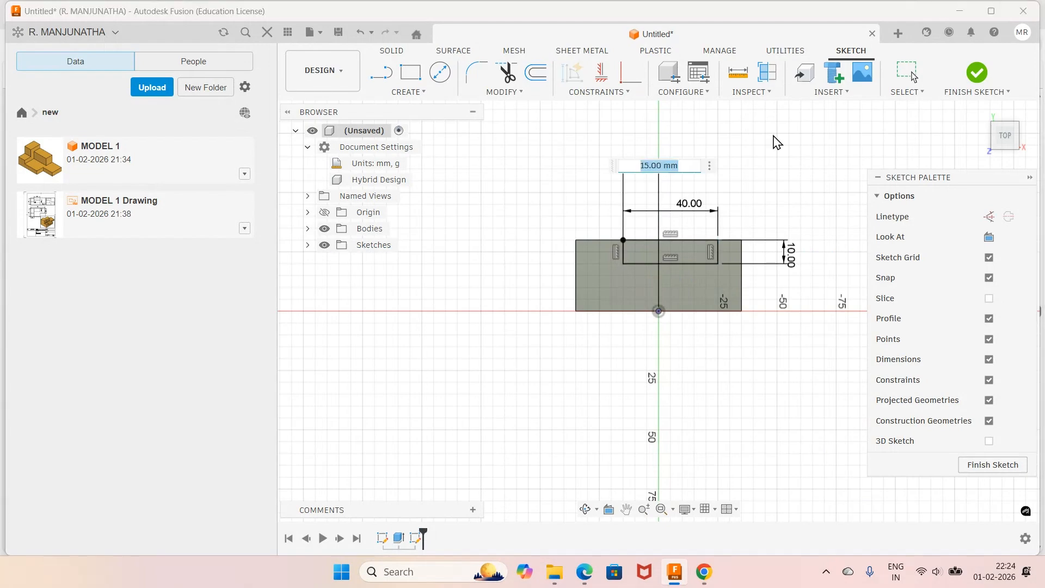
type("20")
key("Return")
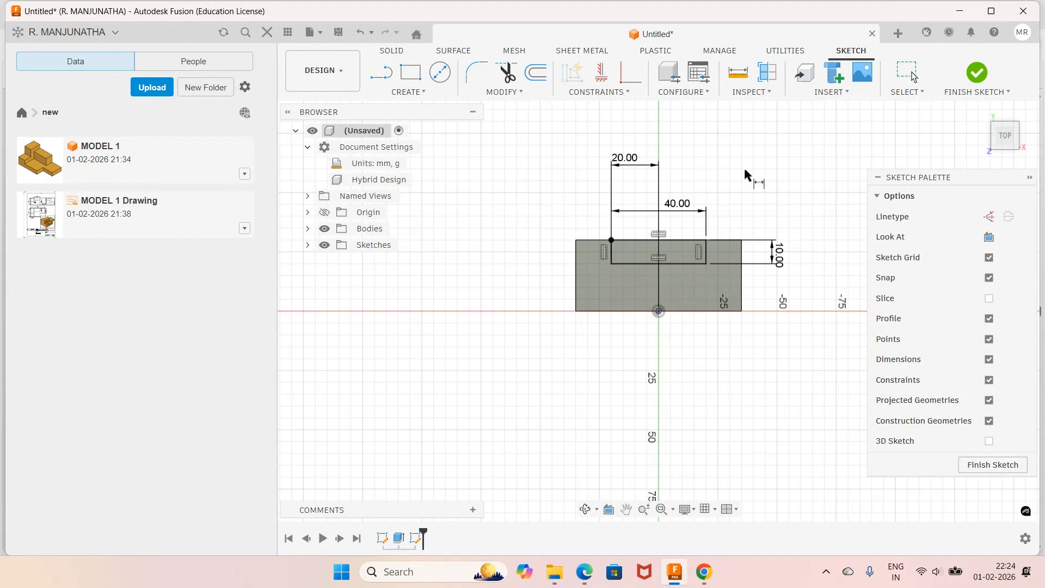
left_click(977, 73)
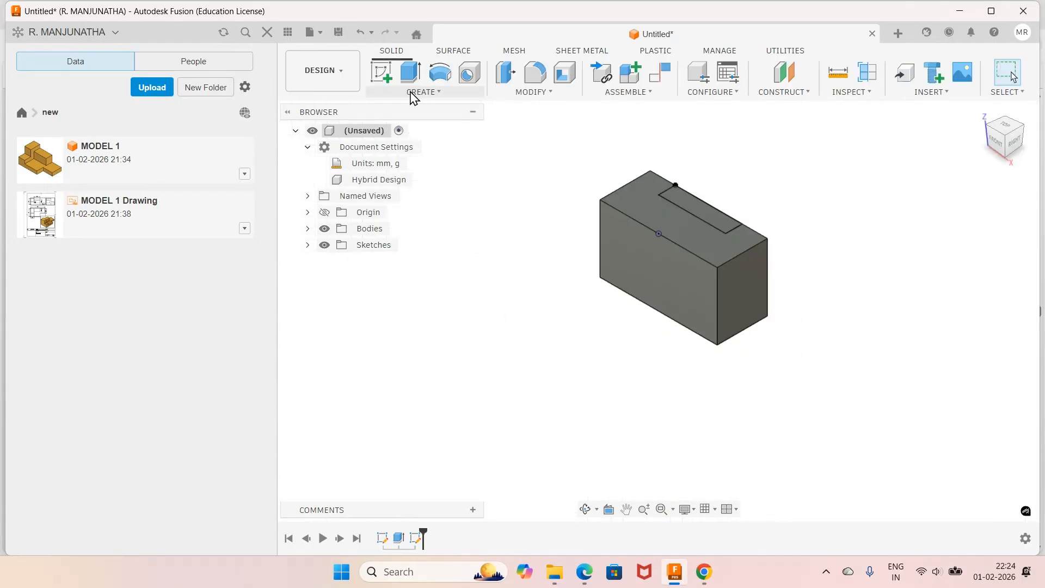
Step: Cut the top-face rectangle down through the whole block, using an extrusion with extent All and flipped direction
left_click(411, 72)
left_click(683, 197)
left_click(974, 277)
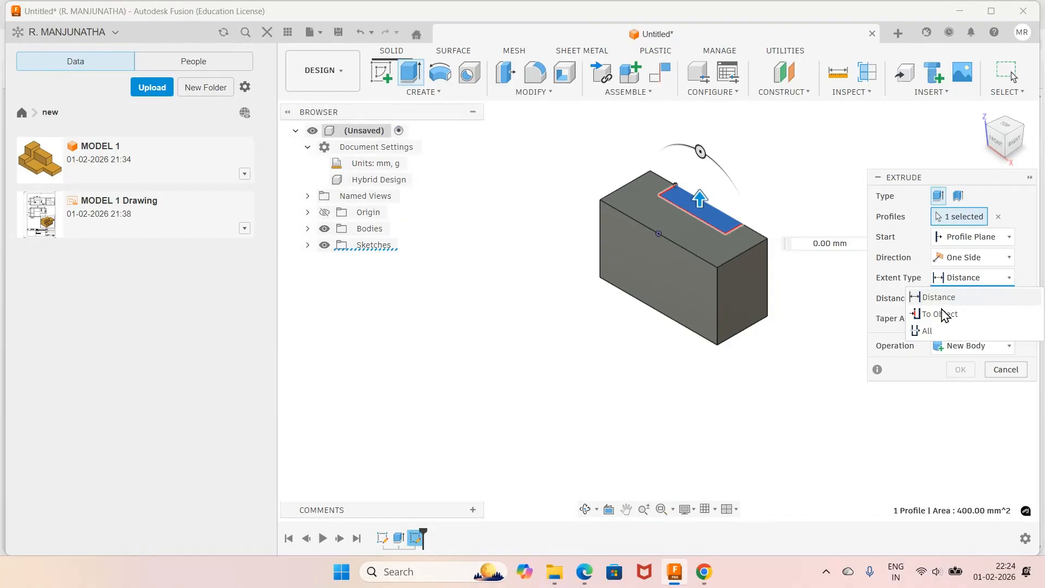
left_click(920, 332)
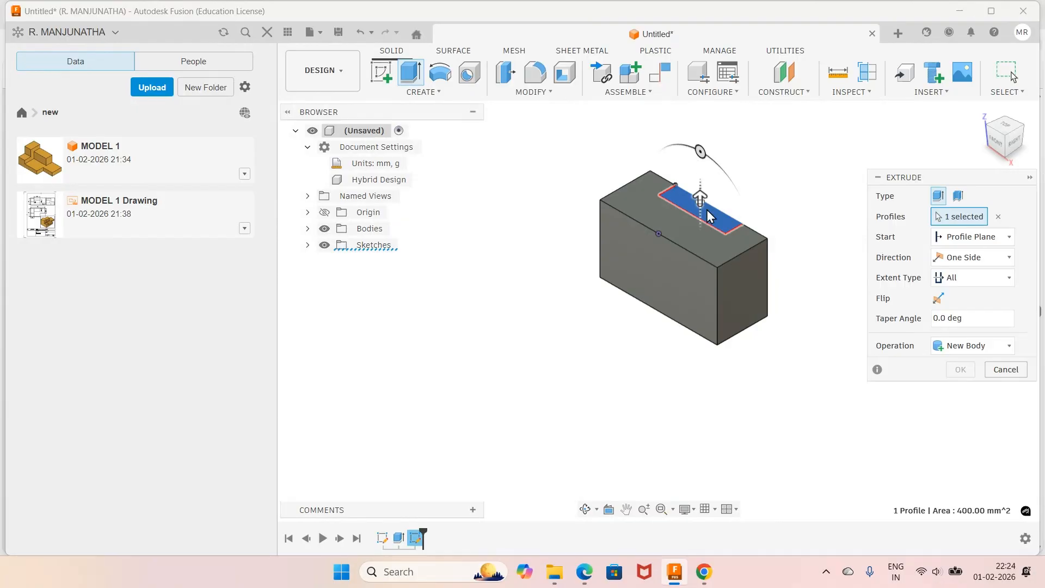
left_click(940, 298)
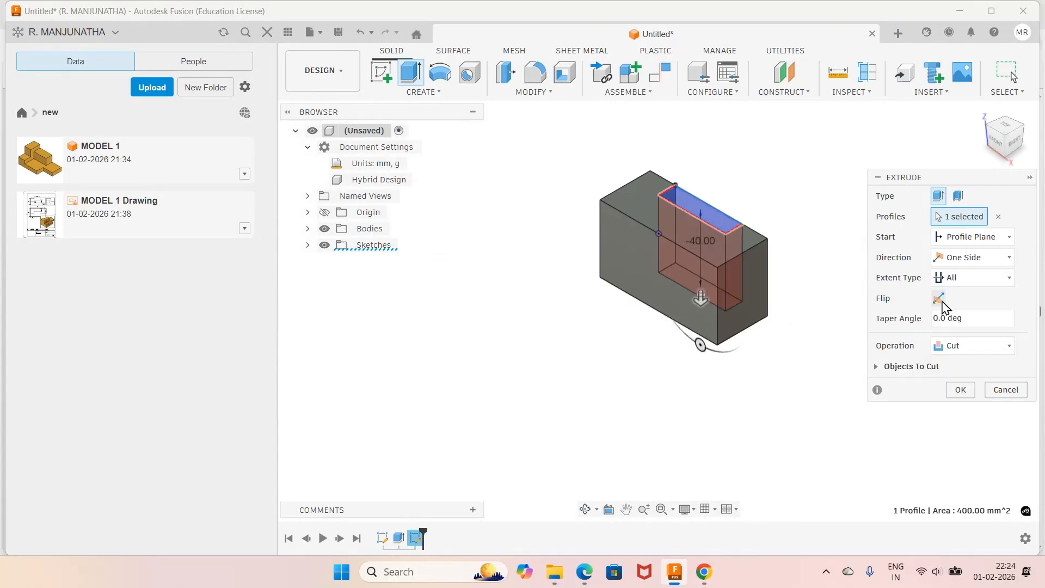
left_click(959, 390)
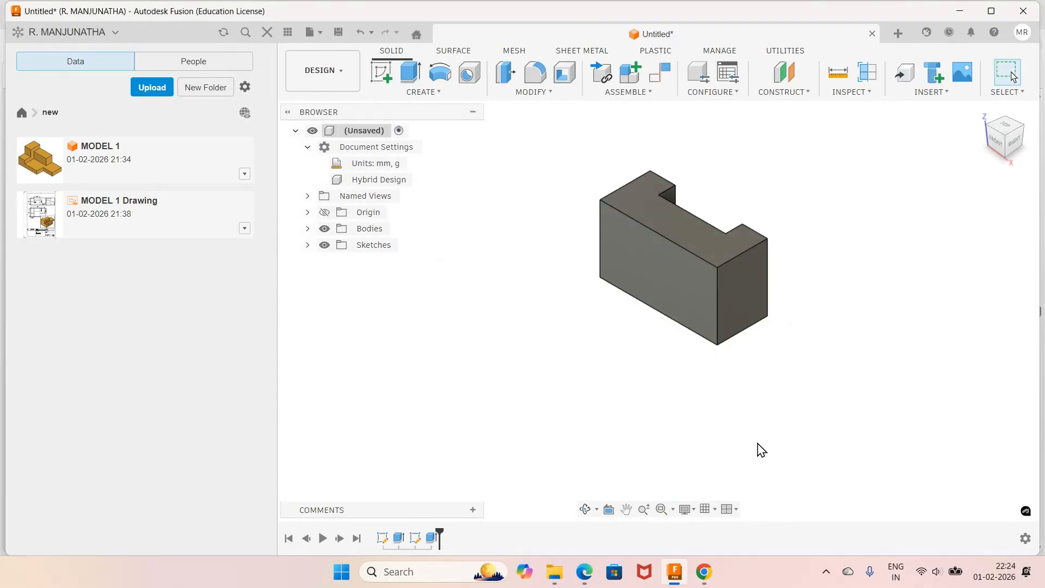
Step: Consult the workbook drawing and sketch a rectangle about 27 mm wide on the block's top face, spanning from the recess edge to the front edge
key("alt+Tab")
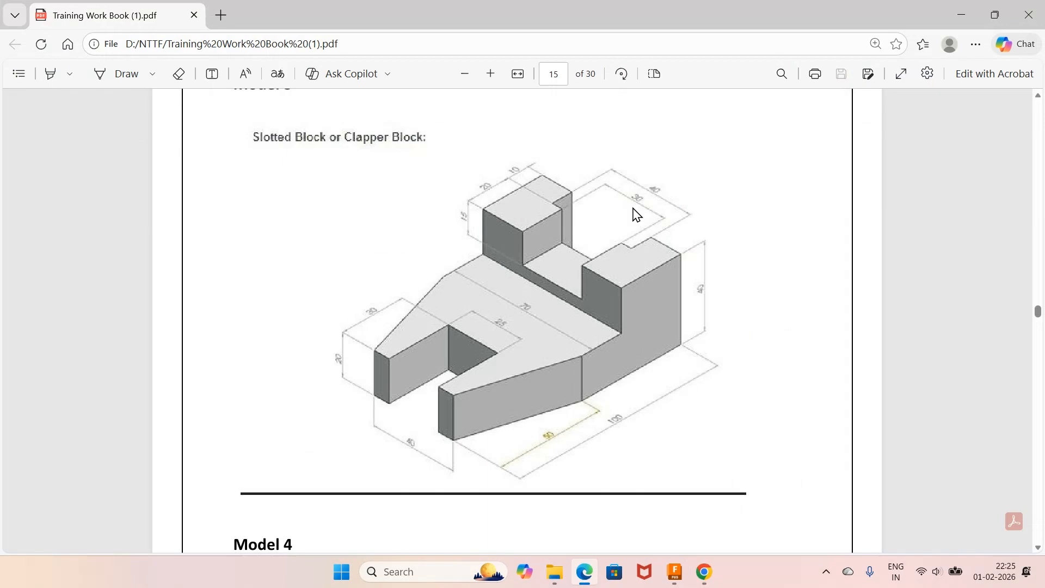
key("alt+Tab")
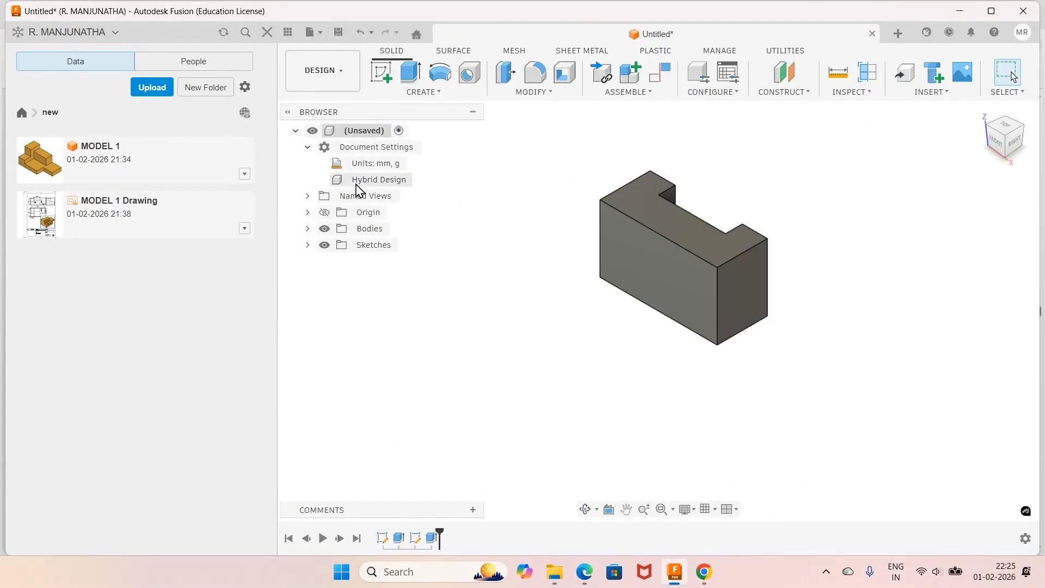
left_click(383, 71)
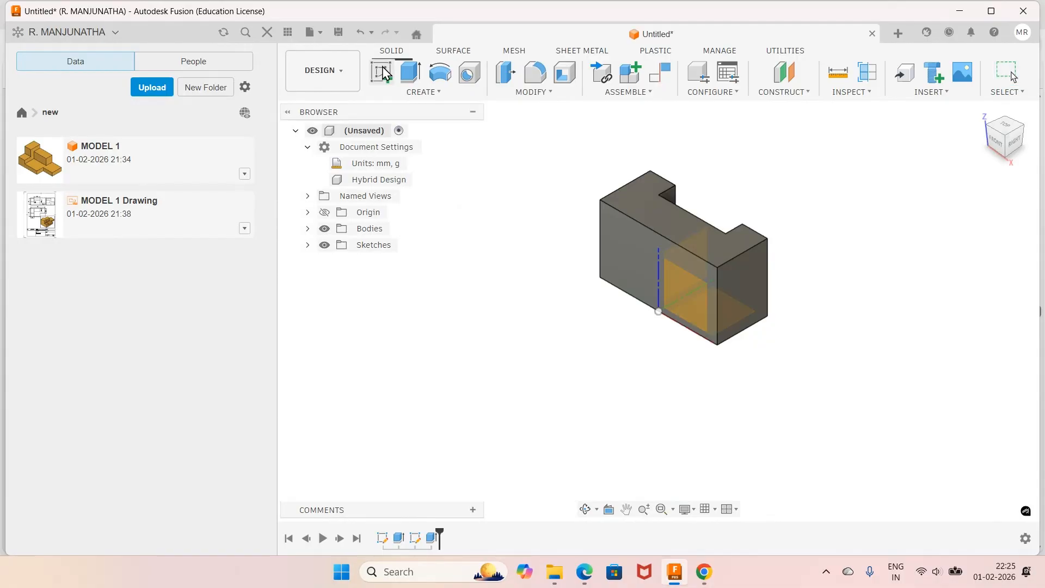
left_click(671, 217)
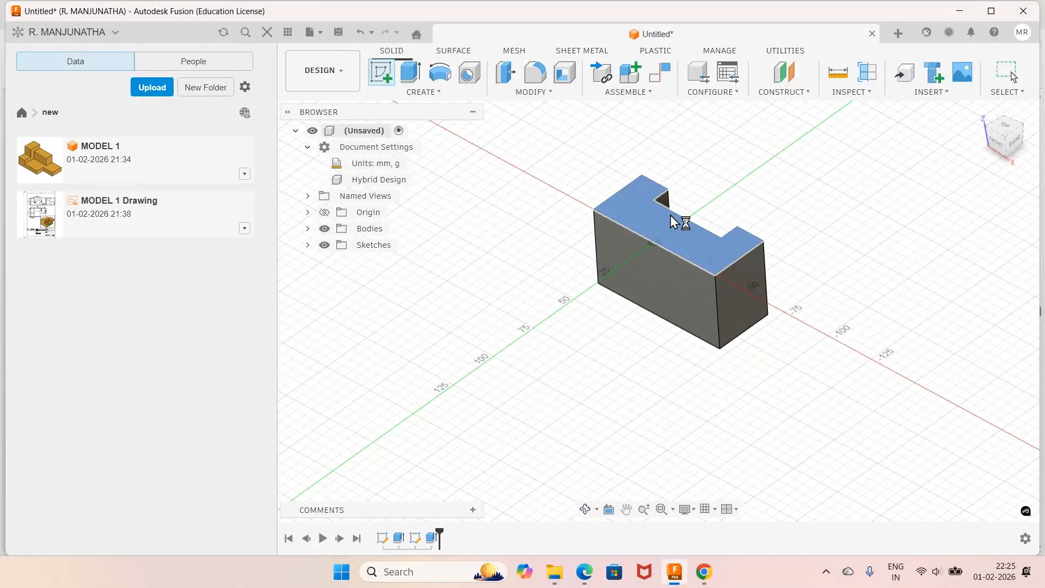
left_click(410, 72)
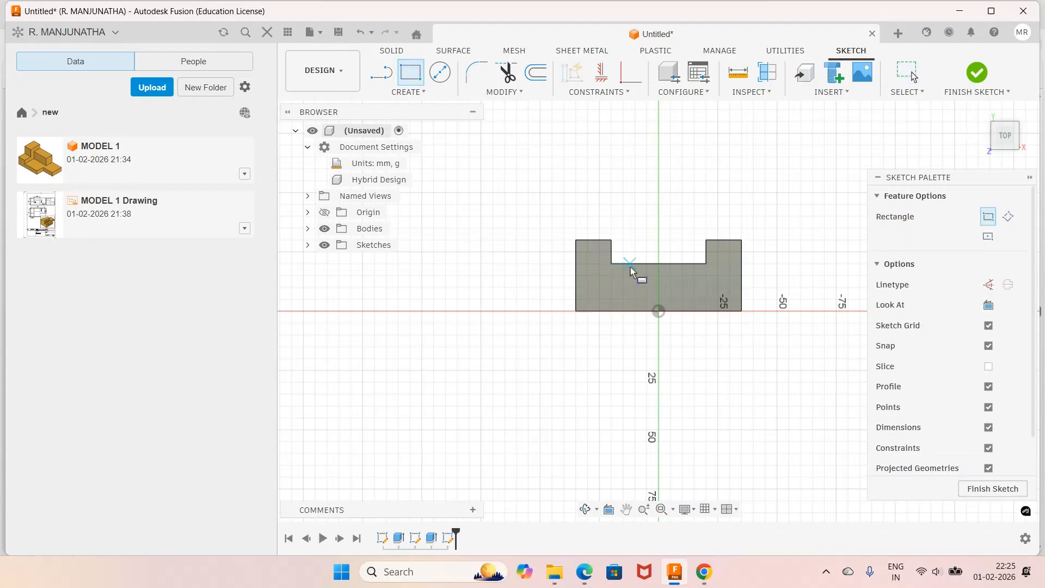
left_click(631, 267)
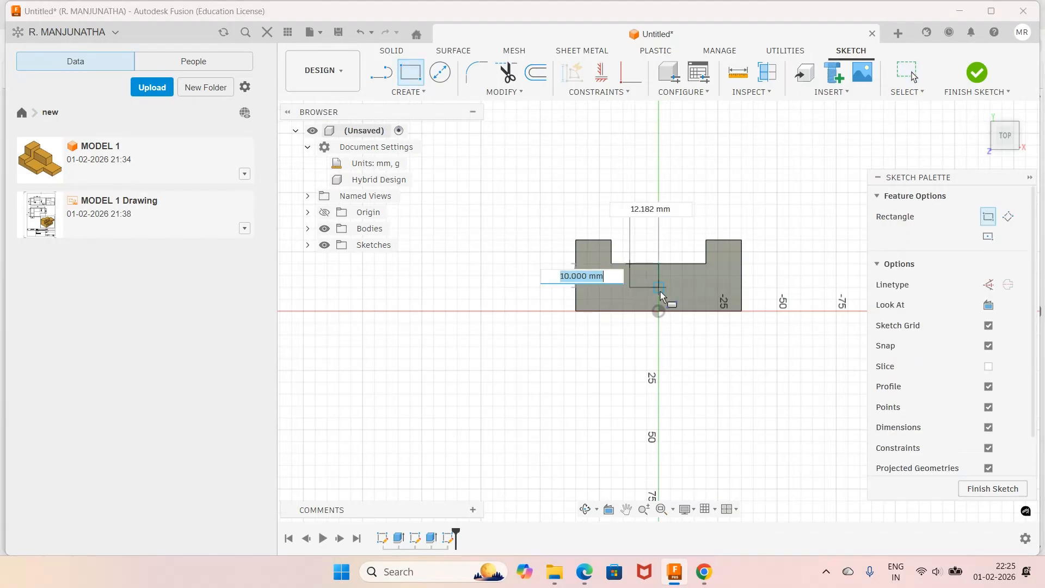
left_click(693, 312)
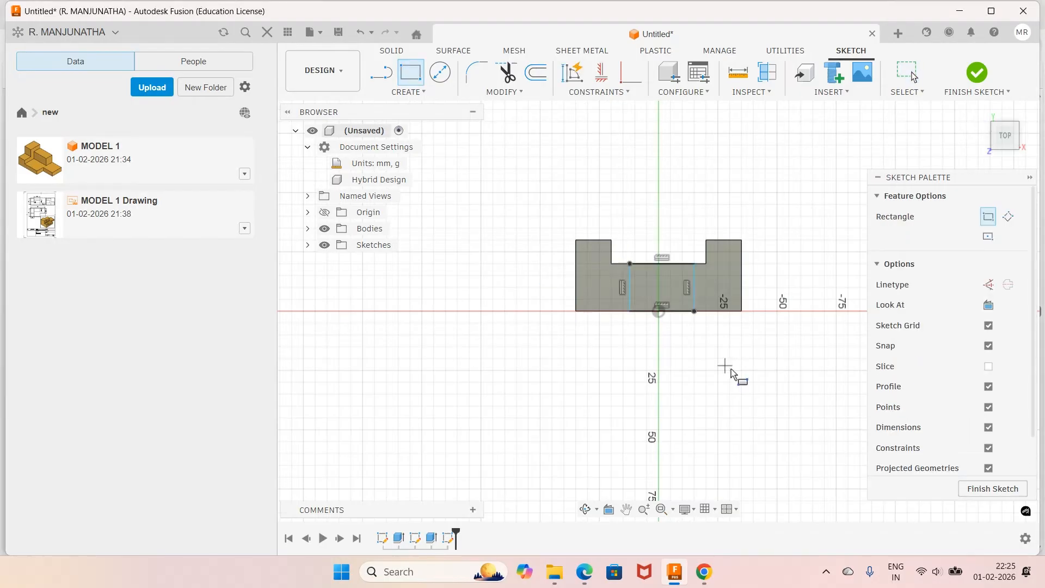
Step: Dimension the new top-face rectangle 30 mm wide
key("d")
left_click(673, 264)
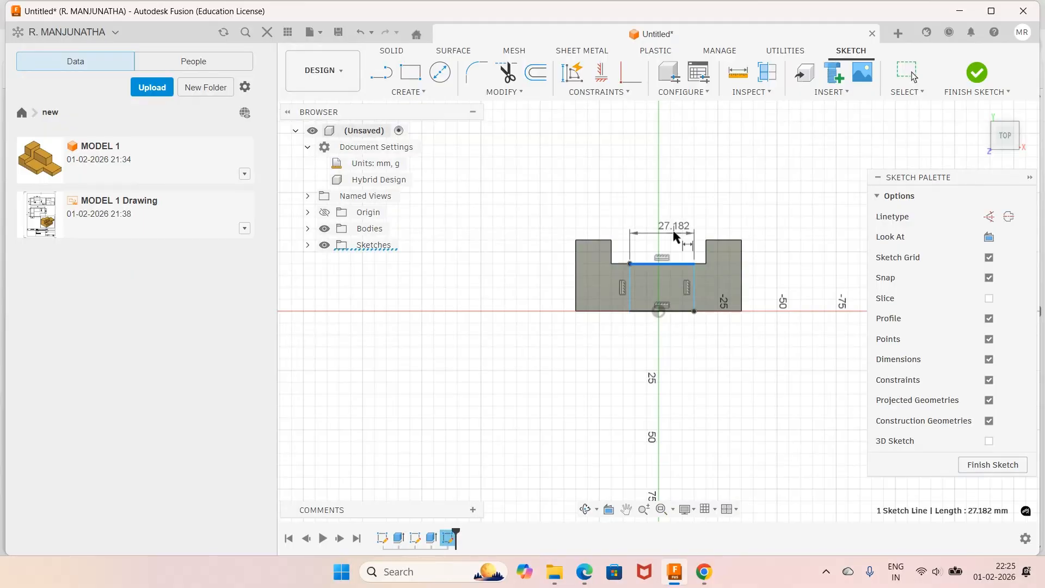
left_click(674, 221)
type("3")
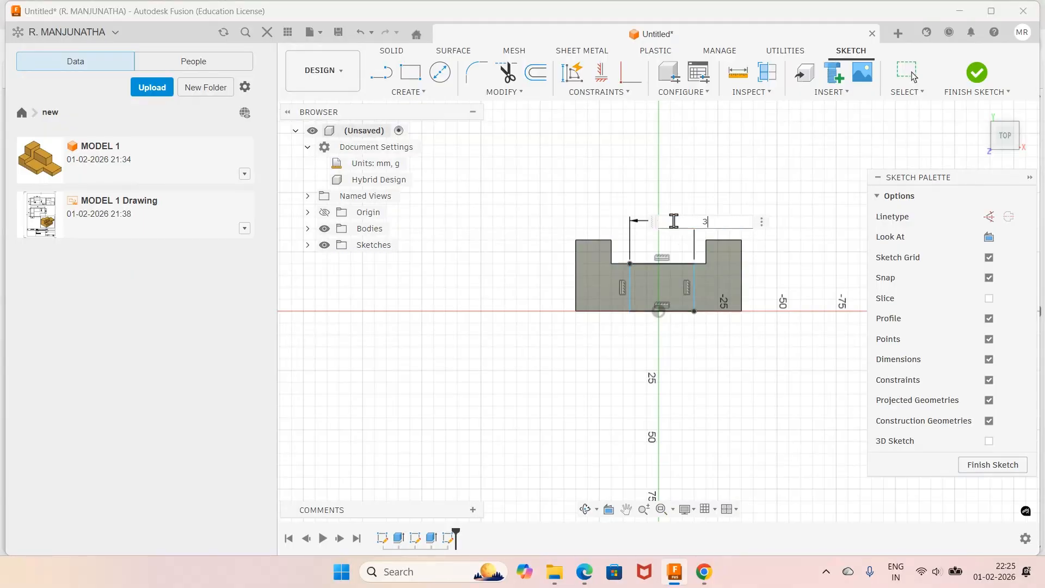
type("0")
key("Return")
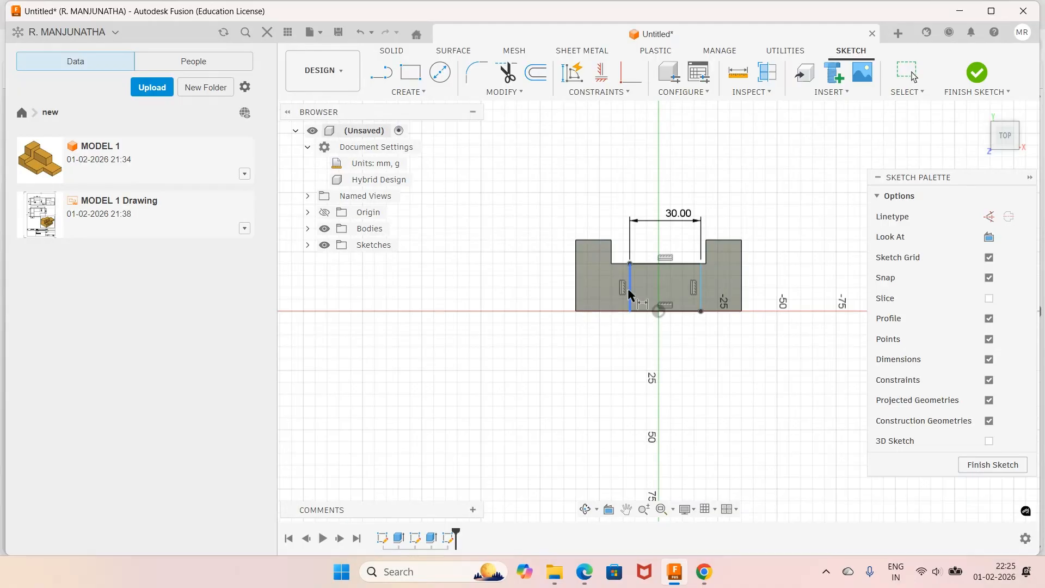
Step: Centre the rectangle by dimensioning its side line 15 mm from the origin, and finish the sketch
left_click(629, 294)
left_click(659, 310)
left_click(732, 364)
type("14")
key("BackSpace")
type("5")
key("Return")
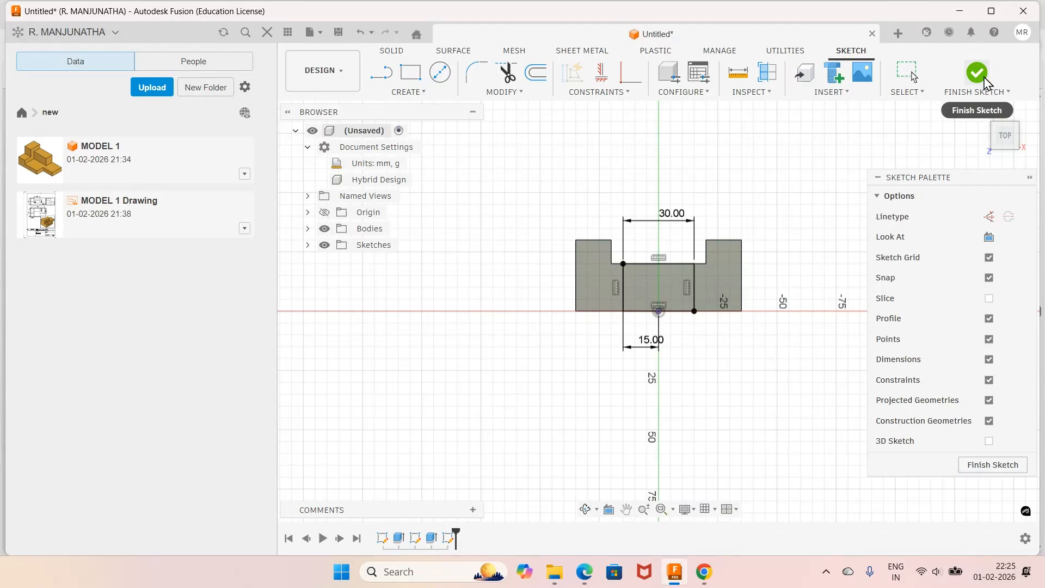
left_click(975, 62)
Step: Extrude the centred rectangle -15 mm as a cut into the top of the block
left_click(414, 78)
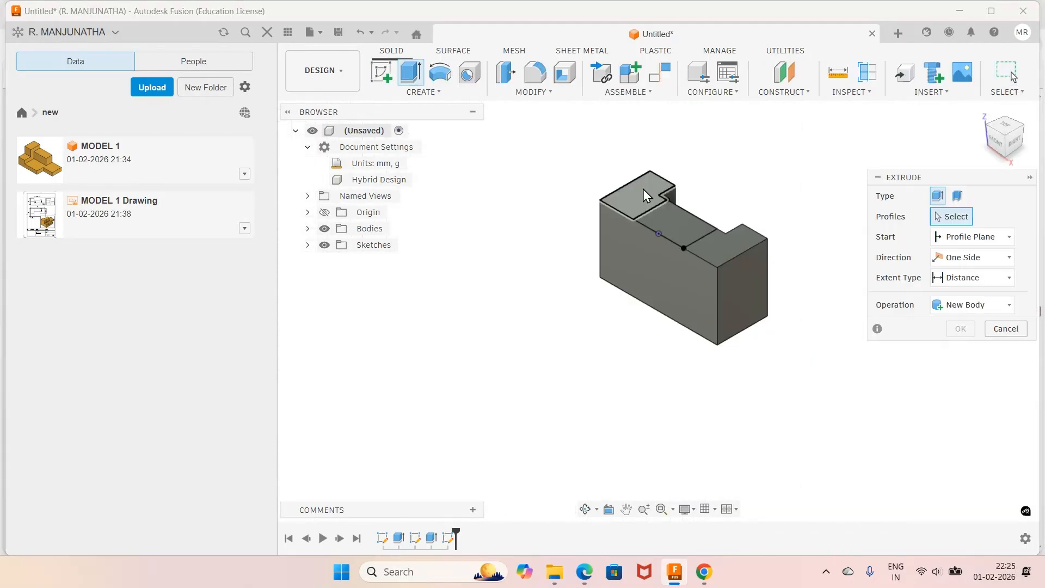
left_click(670, 224)
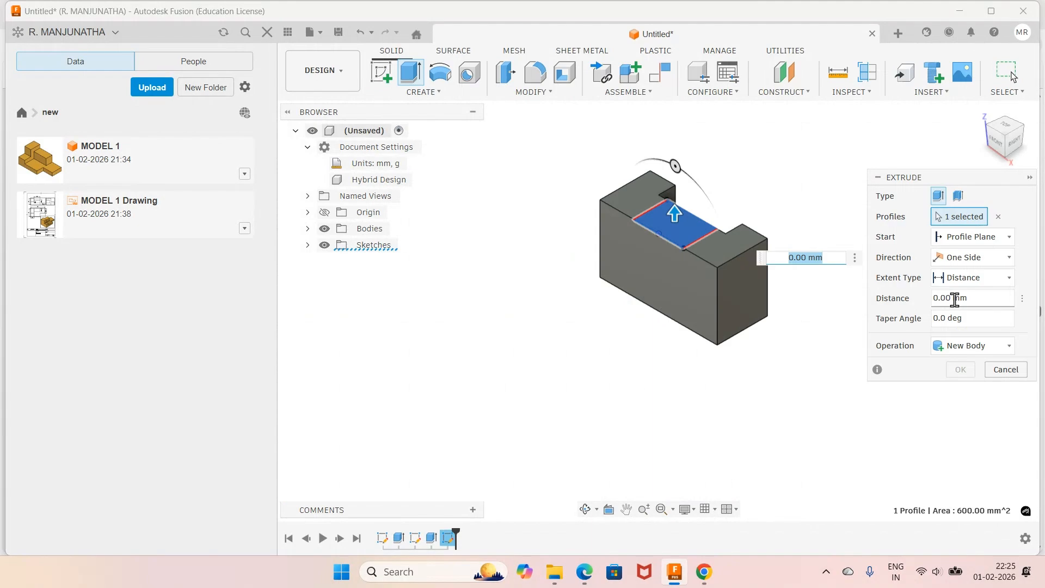
left_click(955, 299)
type("-15")
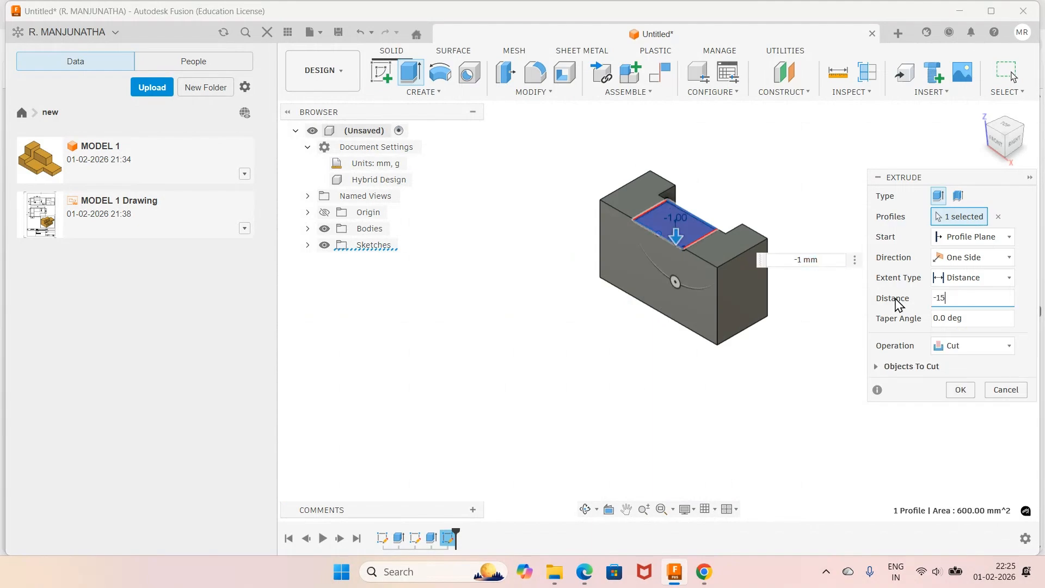
left_click(960, 391)
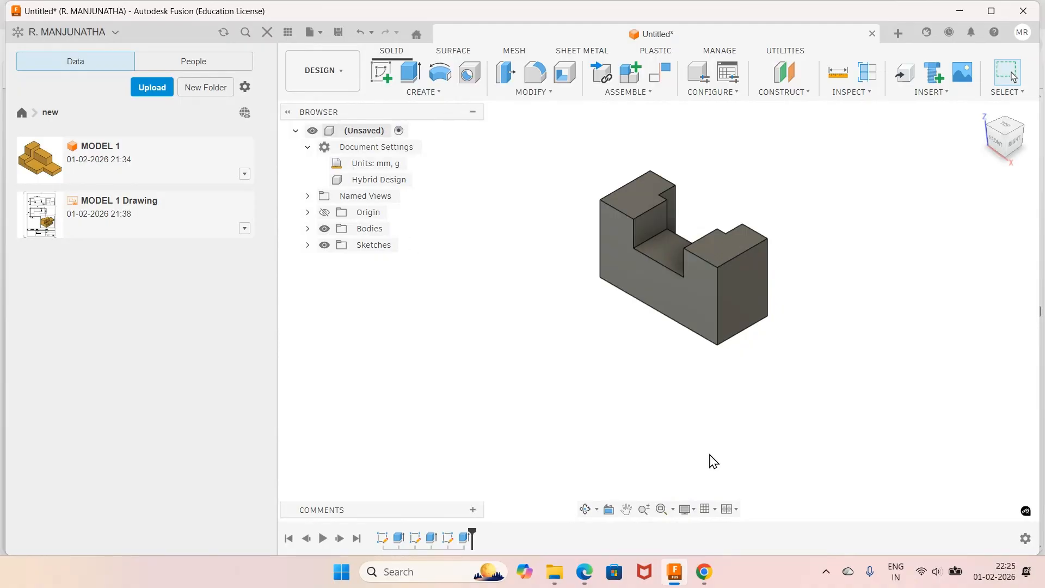
Step: Consult the workbook drawing and sketch a closed tapered outline on the horizontal plane before the block, with sides about 25 and 30 mm and front edge about 35 mm
left_click(581, 579)
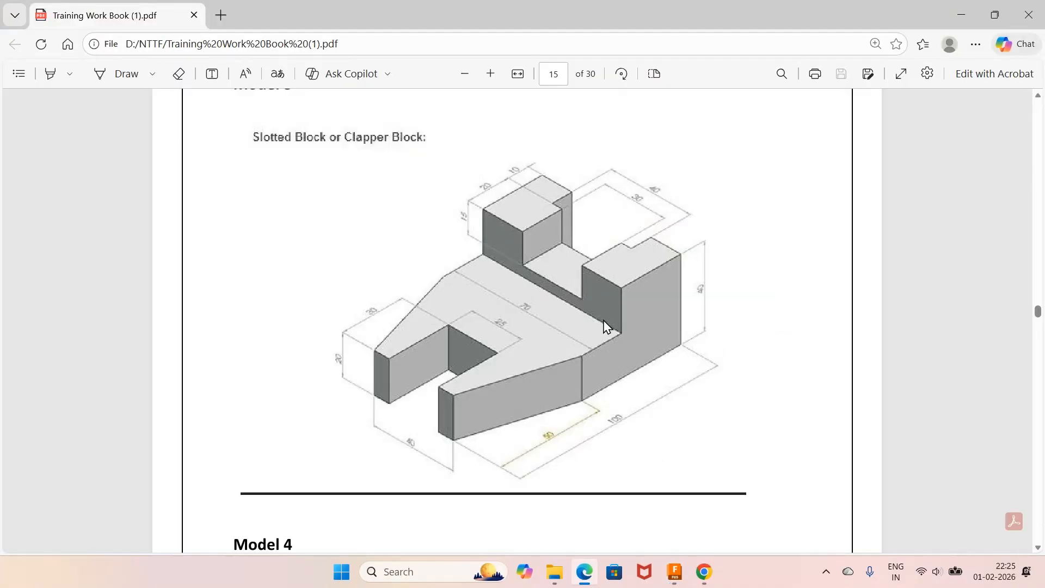
key("alt+Tab")
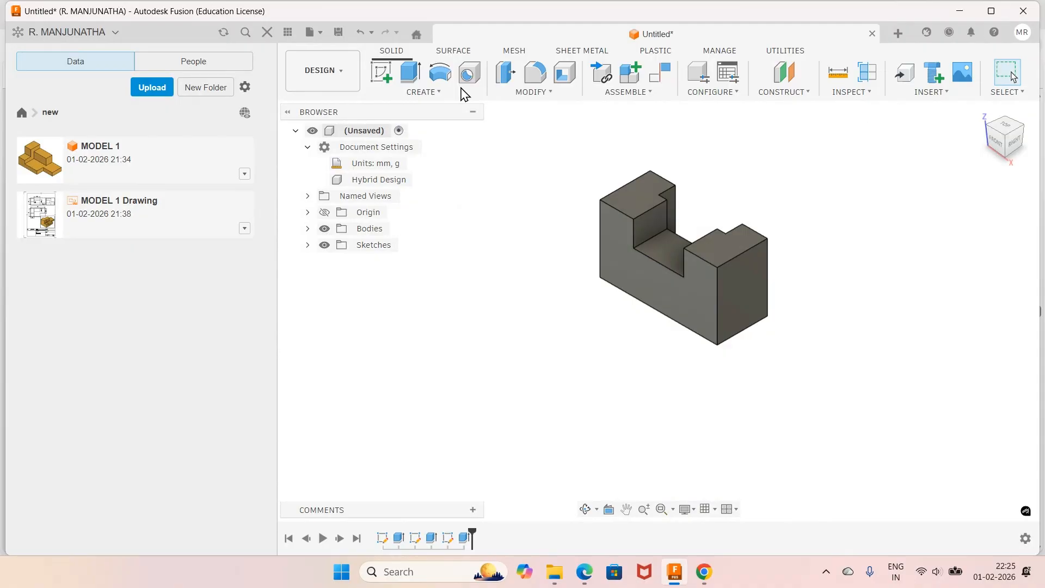
left_click(381, 72)
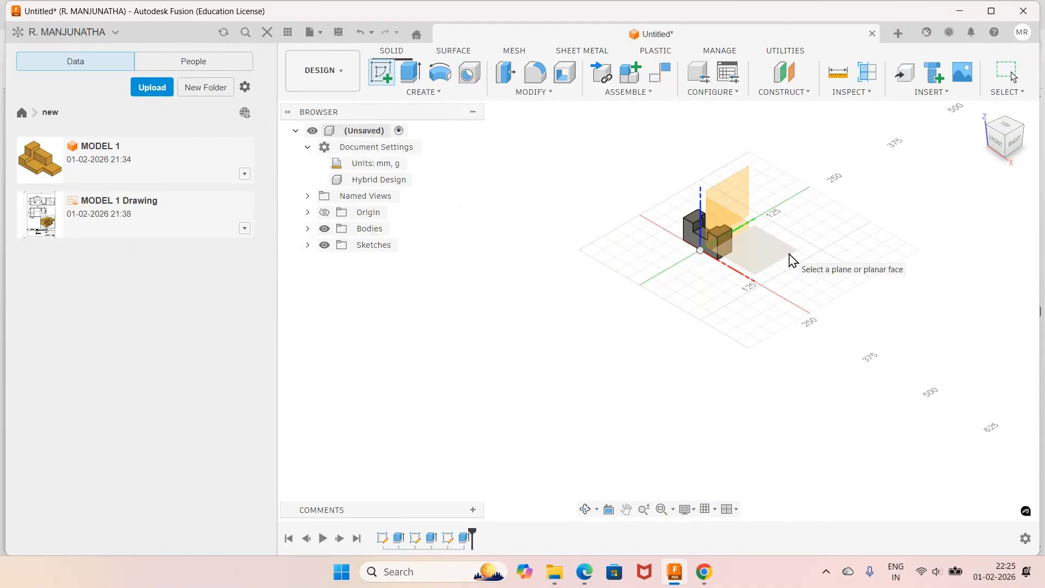
left_click(793, 260)
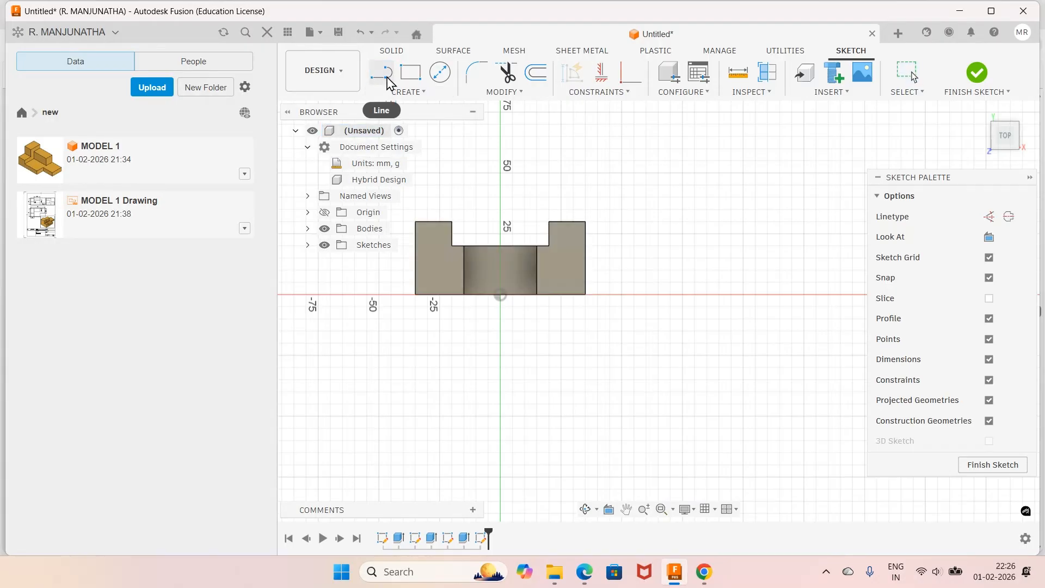
left_click(415, 294)
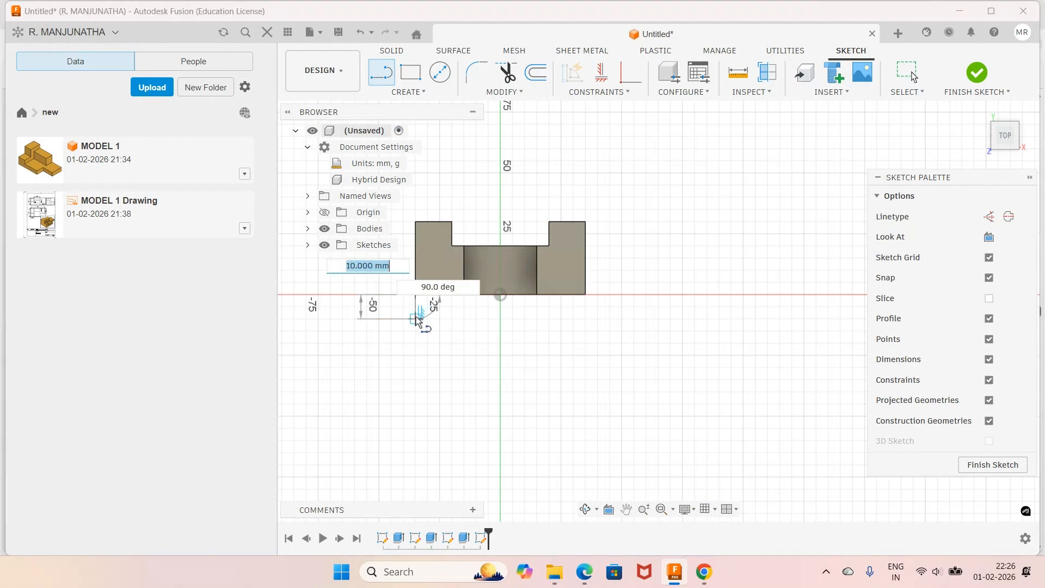
left_click(416, 355)
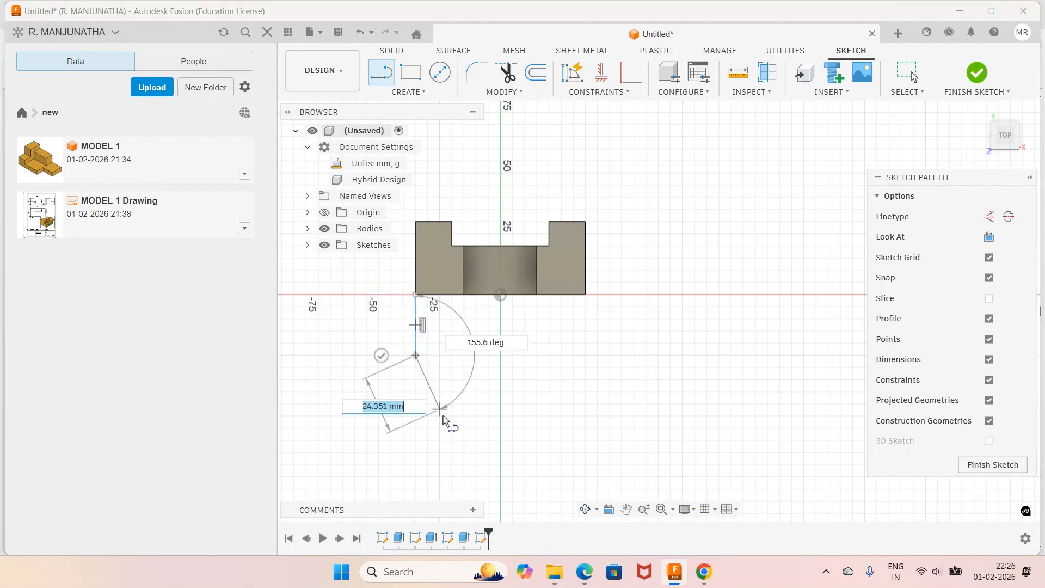
left_click(463, 452)
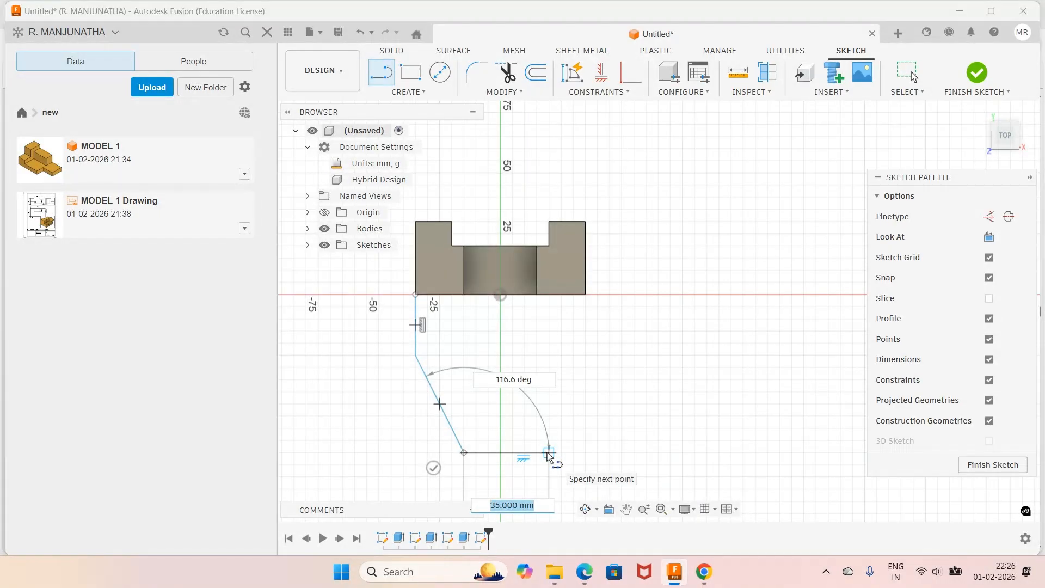
left_click(548, 453)
left_click(585, 368)
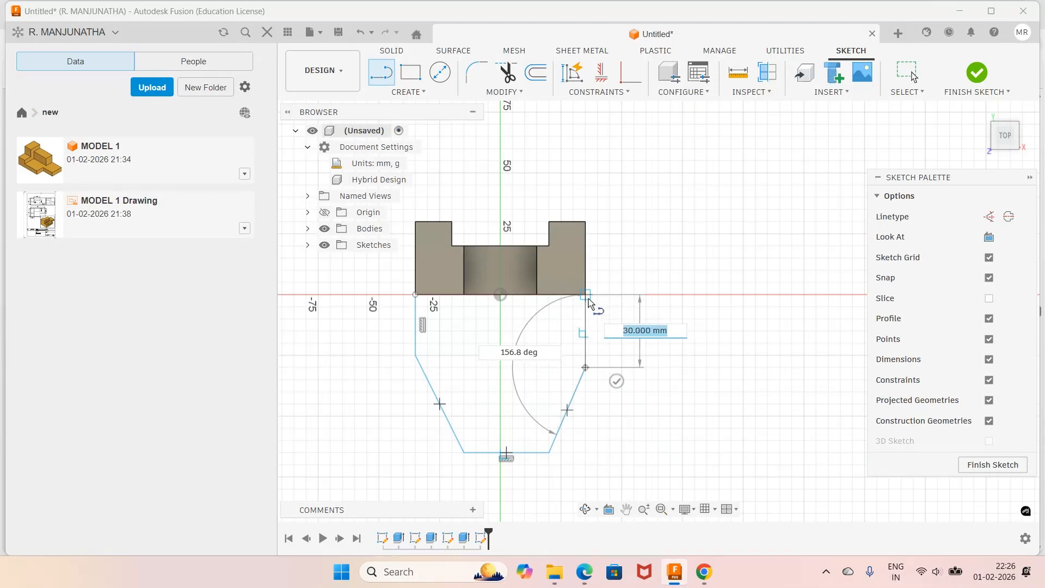
left_click(588, 297)
left_click(429, 308)
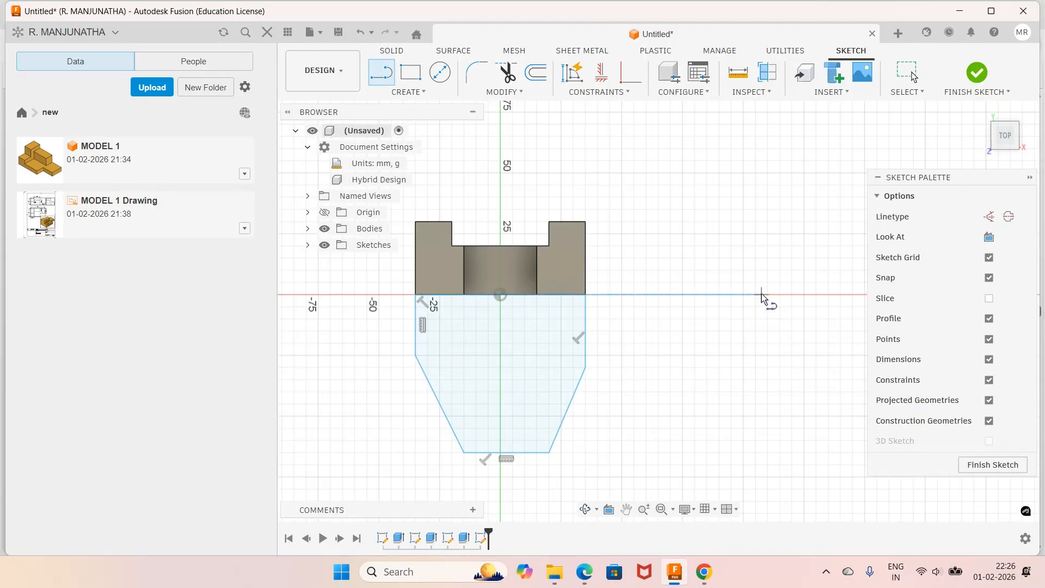
key("Escape")
Step: Apply an Equal constraint to the two parallel side lines of the tapered outline
left_click(628, 92)
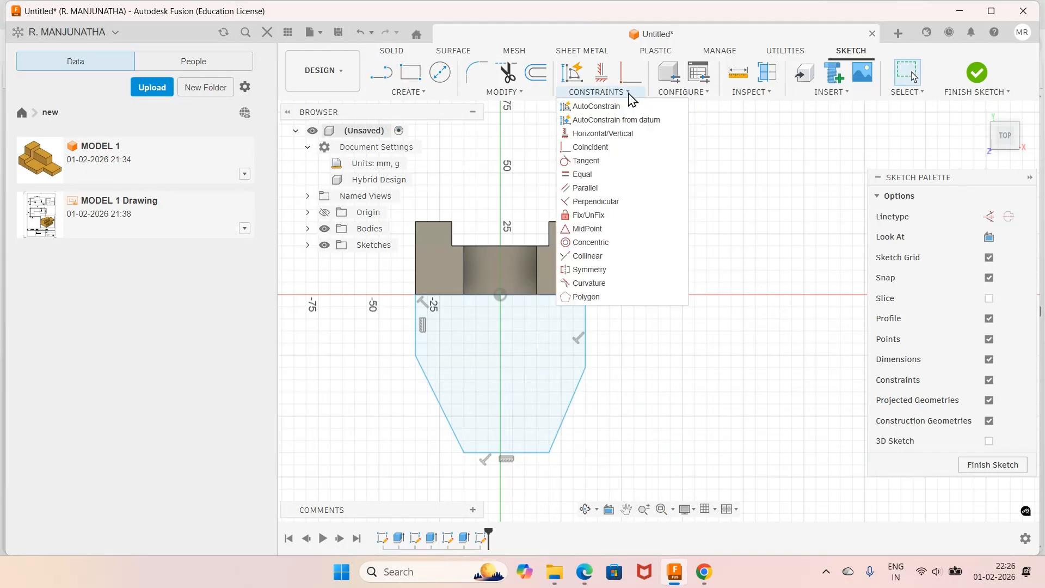
left_click(586, 174)
left_click(416, 332)
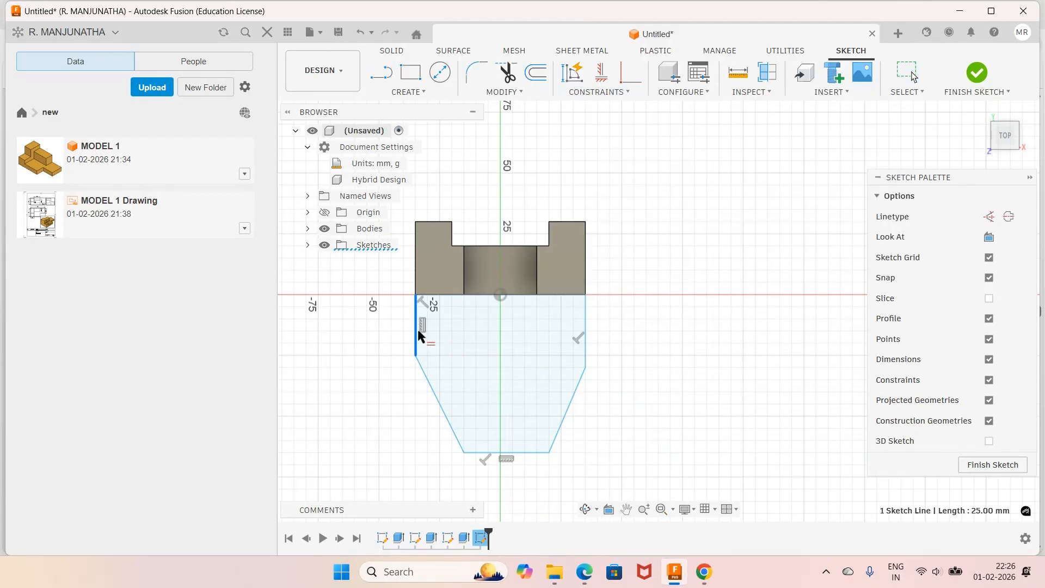
left_click(586, 328)
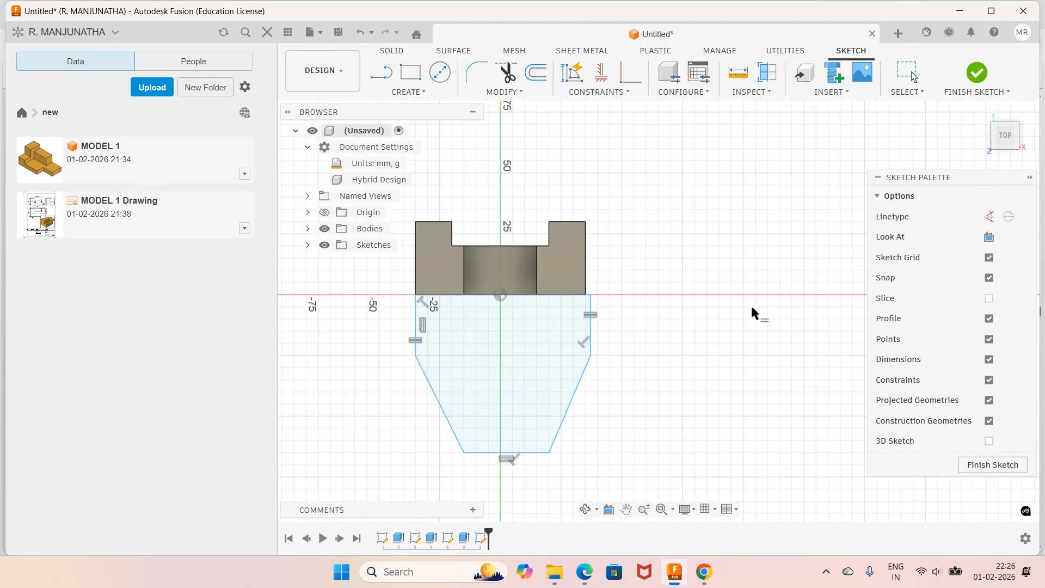
Step: Check the workbook drawing and set the distance between the outline's two parallel side lines to 70 mm
left_click(581, 580)
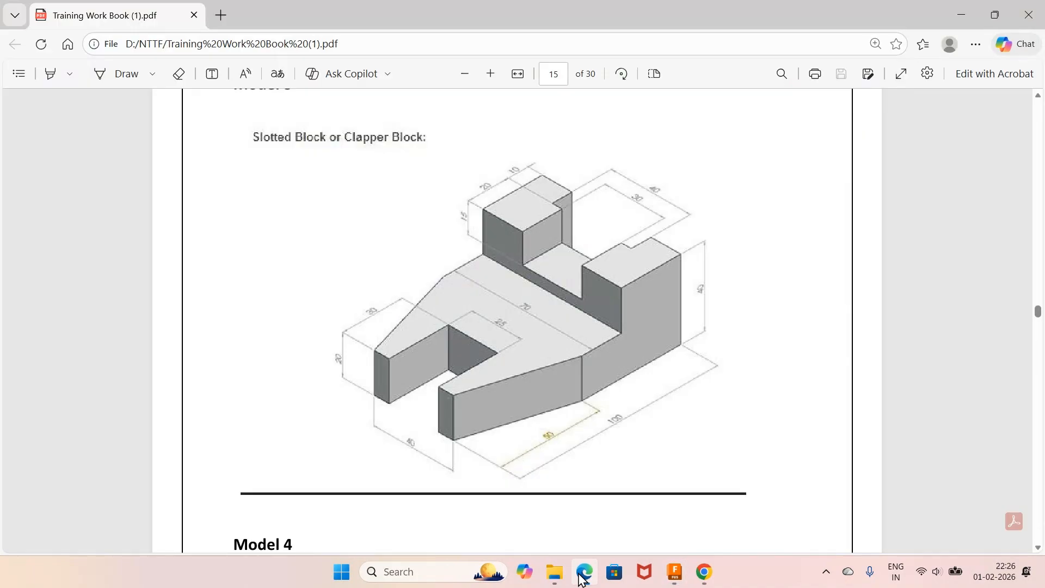
left_click(581, 579)
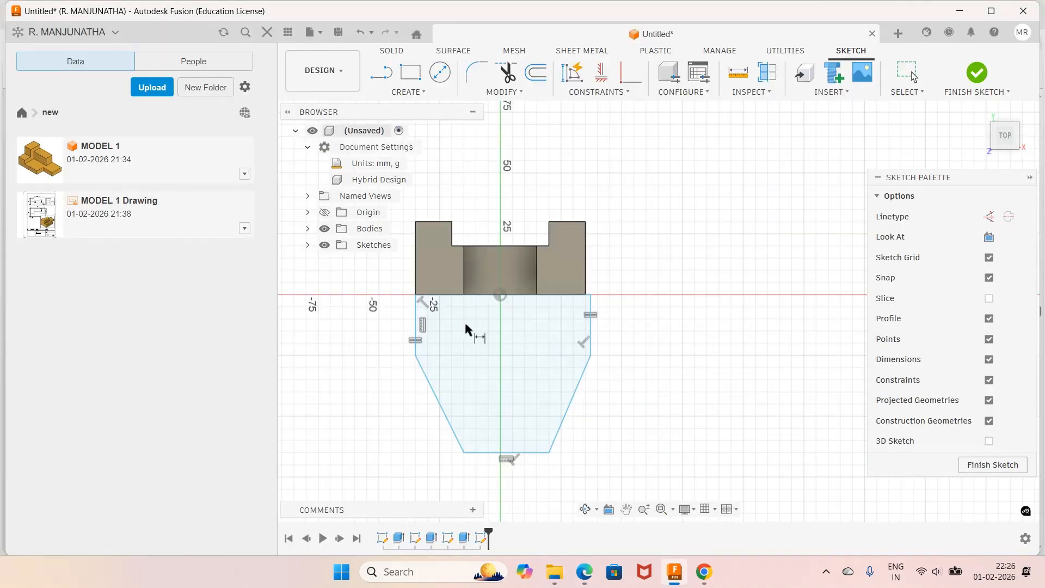
left_click(590, 333)
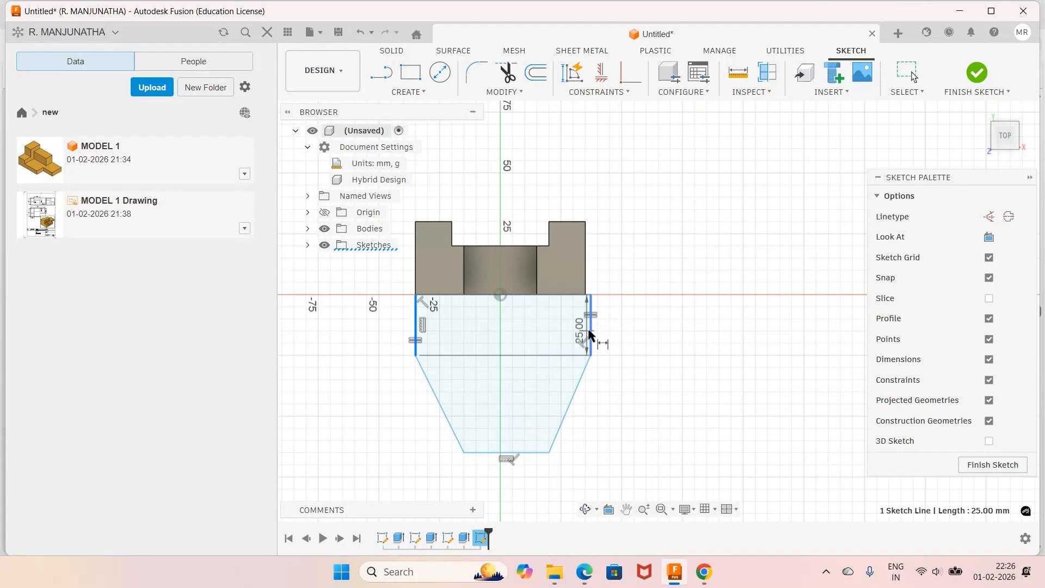
left_click(582, 292)
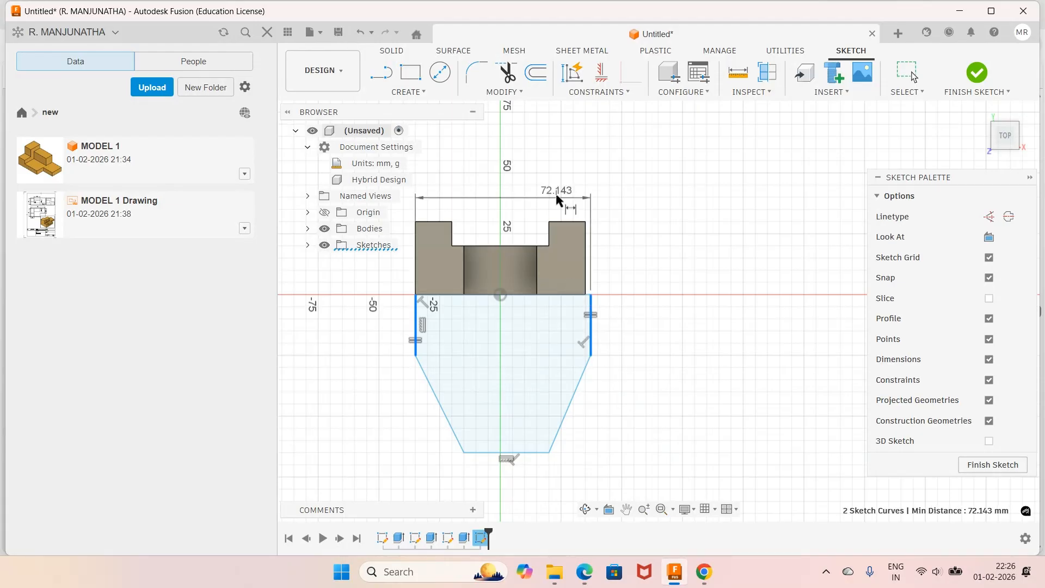
left_click(556, 192)
type("7")
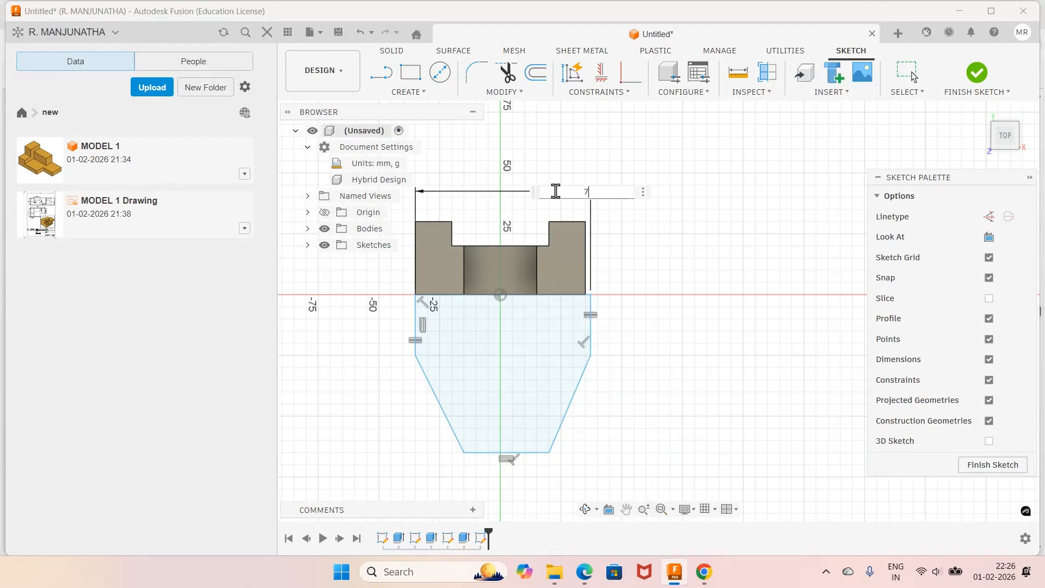
type("0")
key("Return")
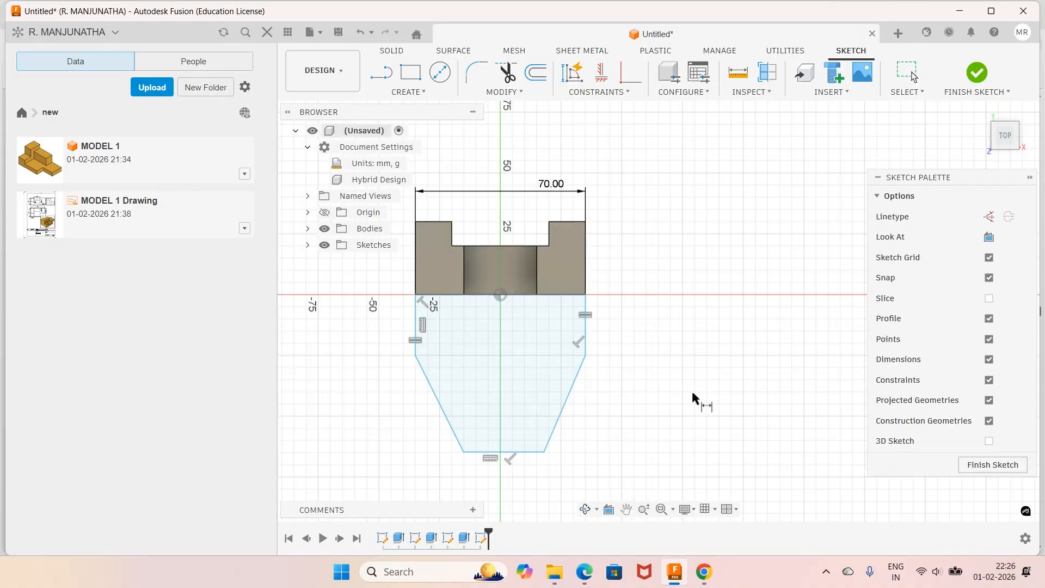
left_click(415, 294)
left_click(497, 297)
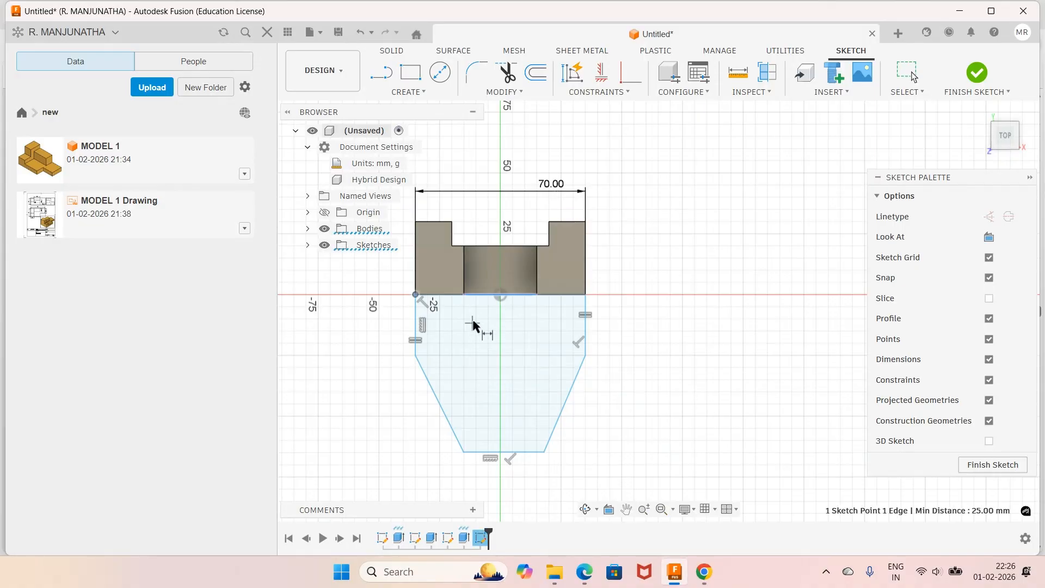
left_click(496, 296)
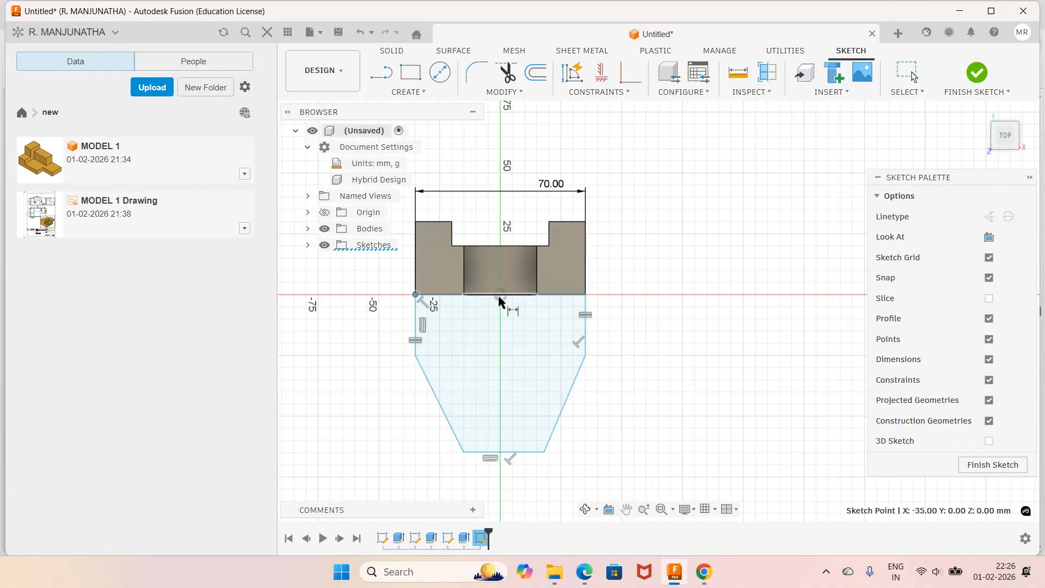
left_click(499, 296)
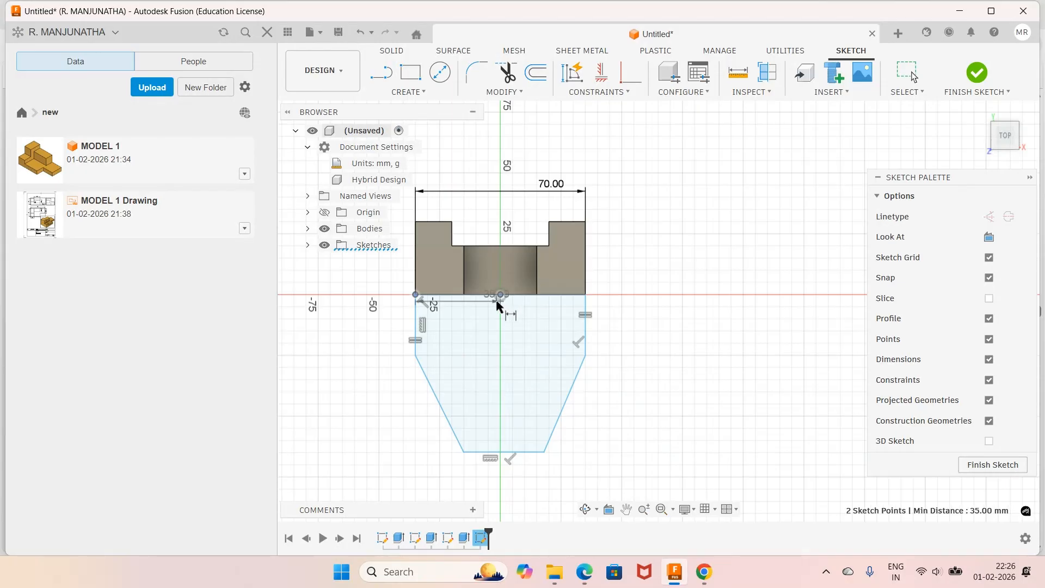
key("Escape")
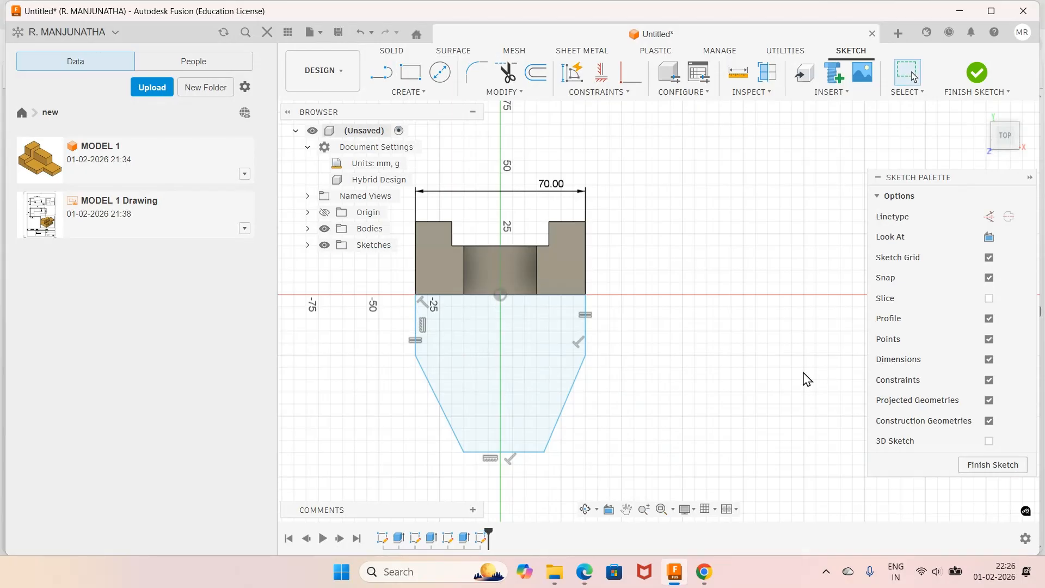
left_click(416, 295)
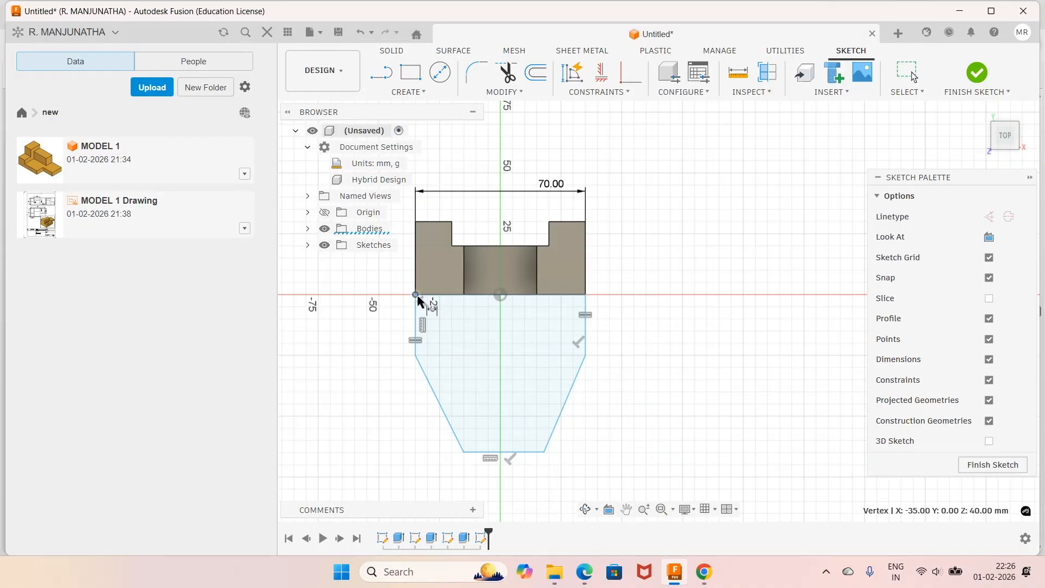
left_click(500, 297)
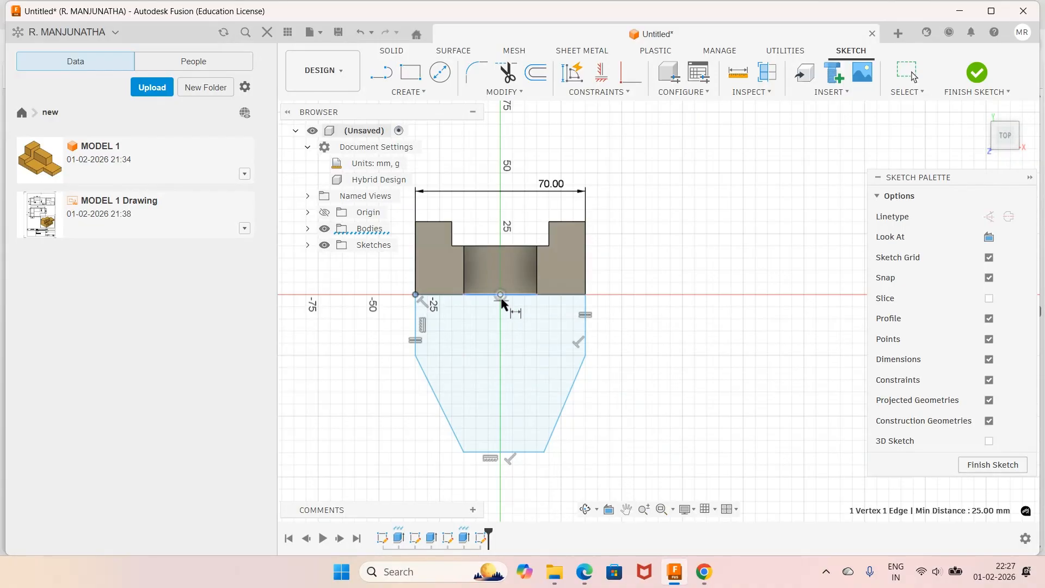
key("Escape")
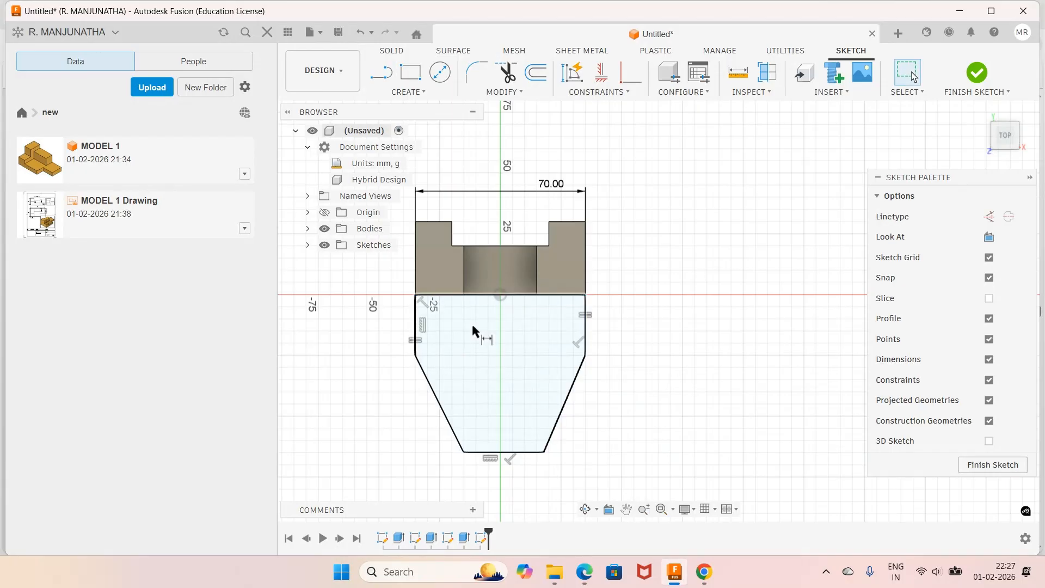
key("d")
left_click(415, 294)
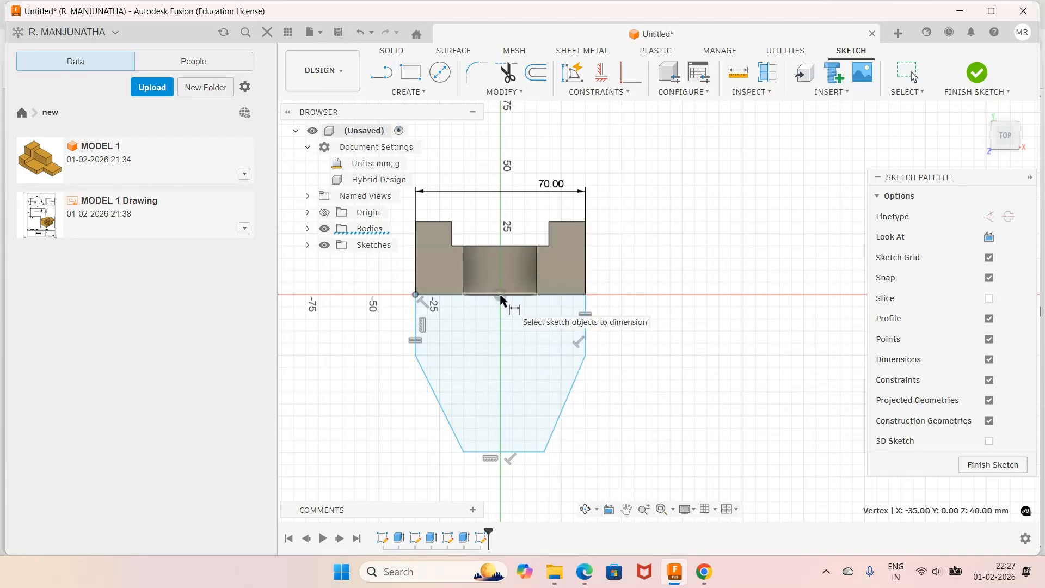
left_click(500, 295)
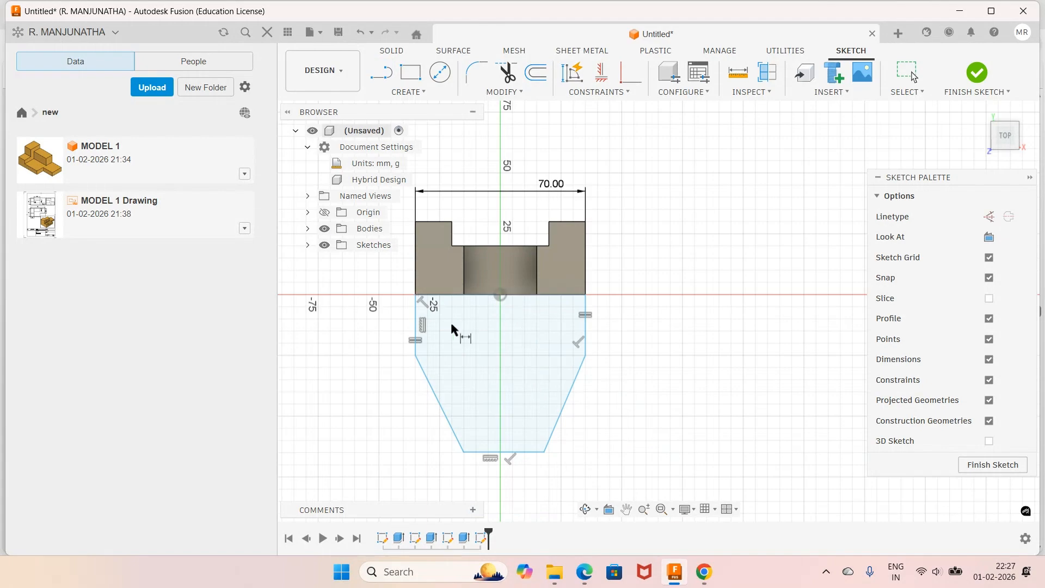
scroll(450, 322, "up", 3)
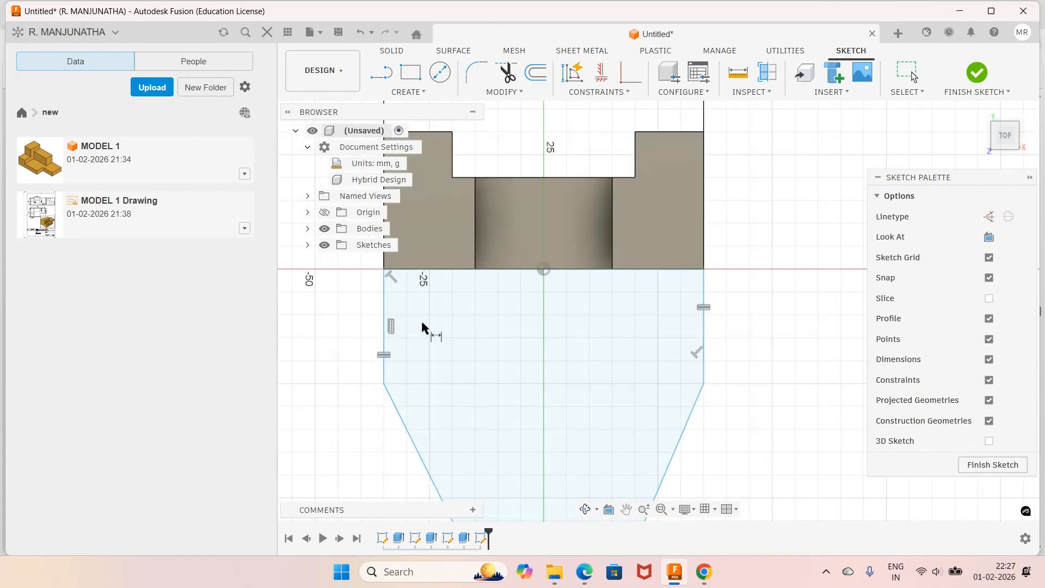
left_click(385, 313)
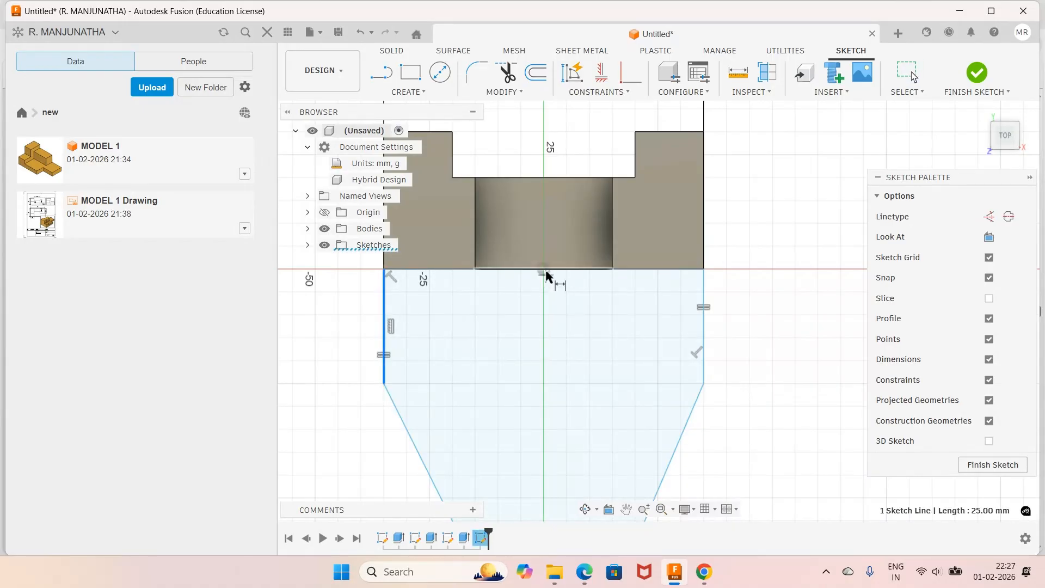
key("Escape")
Step: Dimension one parallel side line of the outline 35 mm from the origin
key("d")
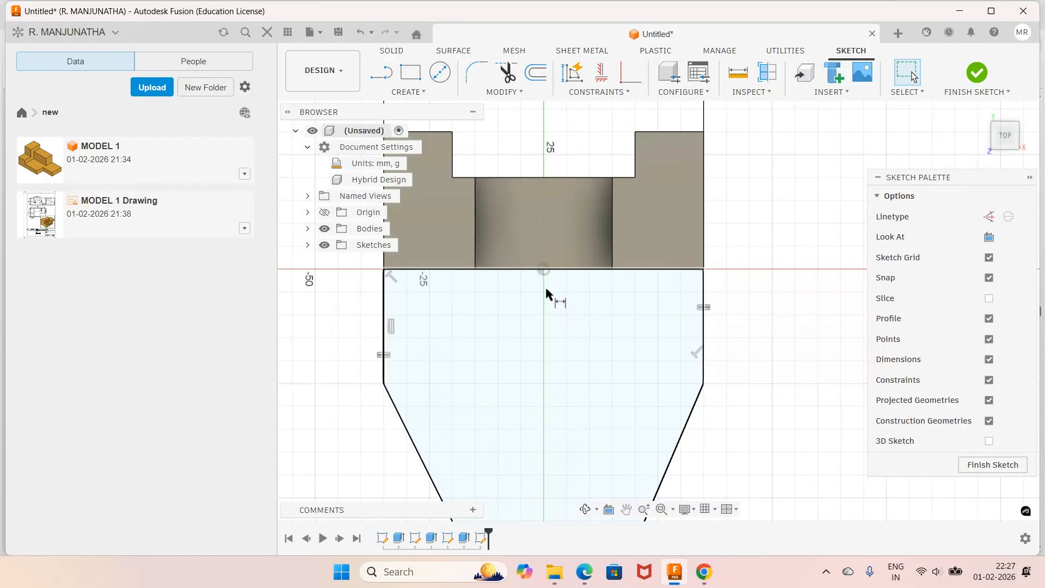
left_click(385, 305)
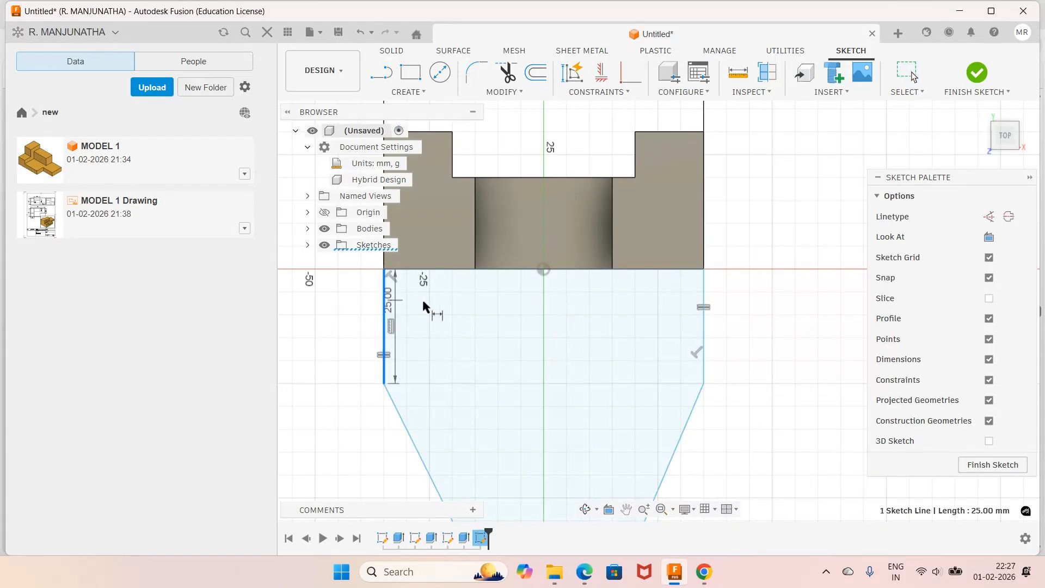
left_click(543, 270)
left_click(518, 325)
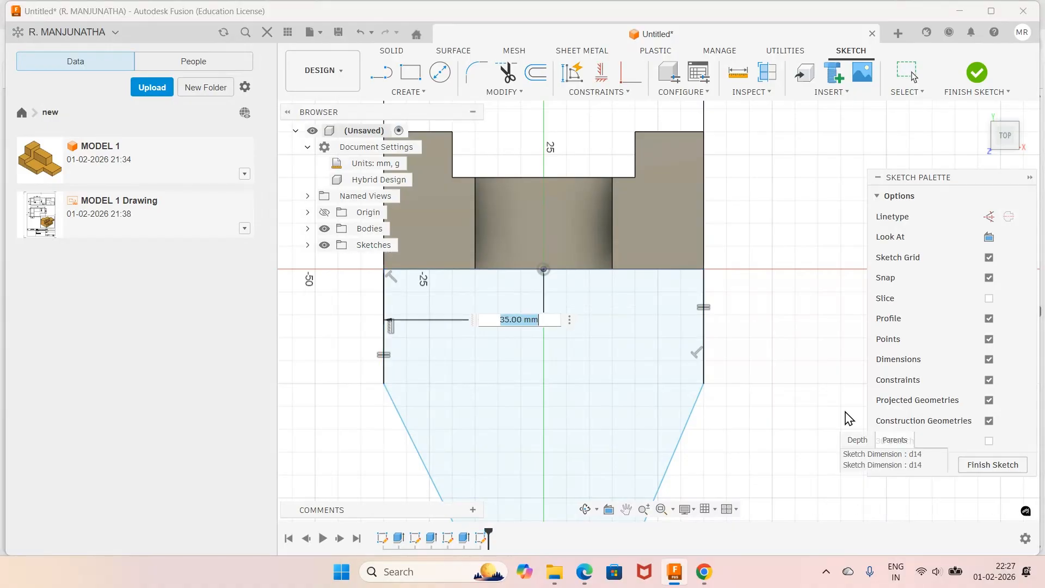
key("Return")
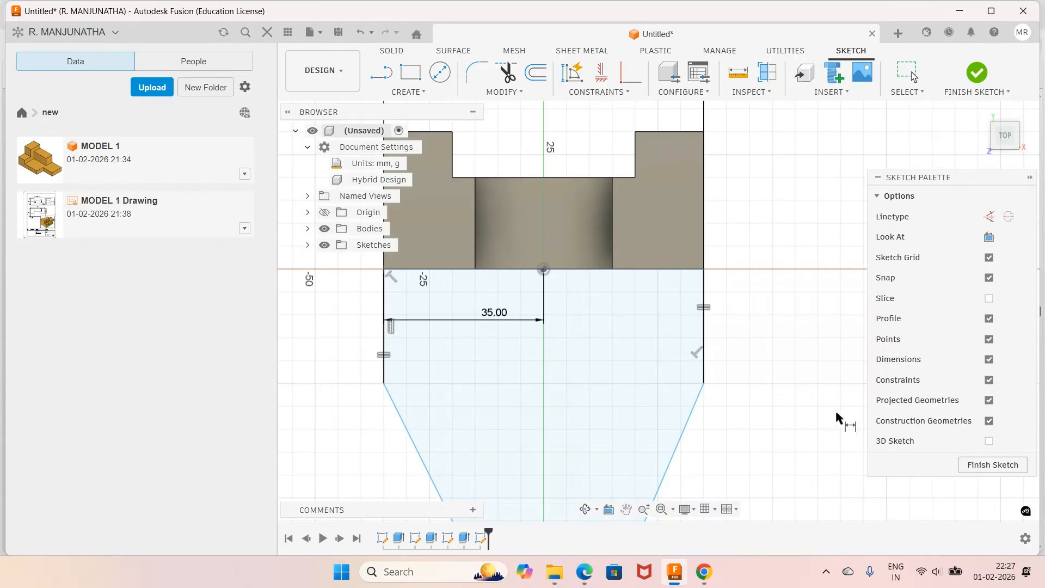
Step: Check the workbook drawing and set the overall length from the block's back edge to the outline's front edge to 100 mm
scroll(791, 386, "down", 5)
scroll(791, 385, "down", 1)
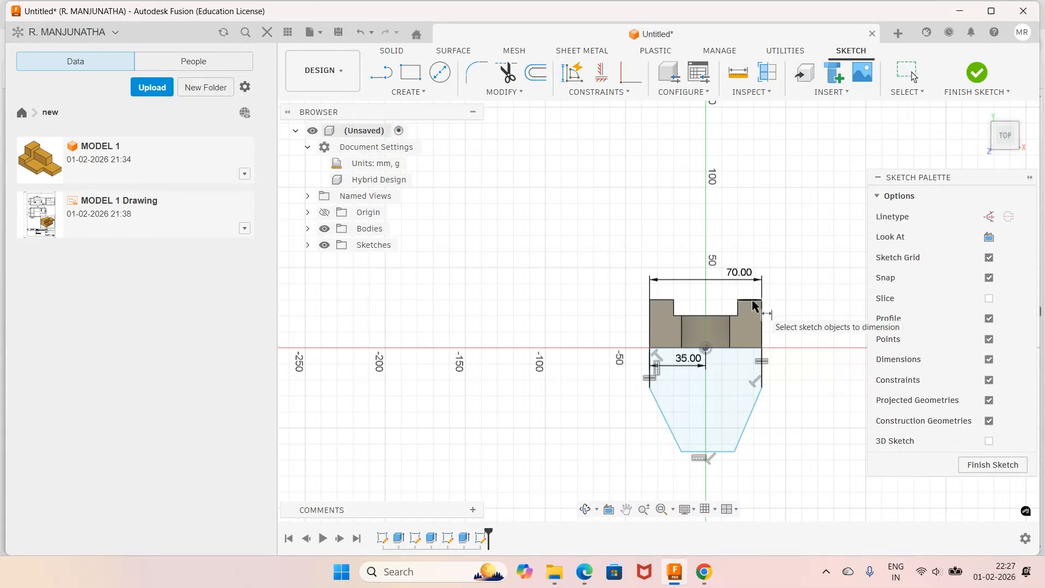
left_click(733, 452)
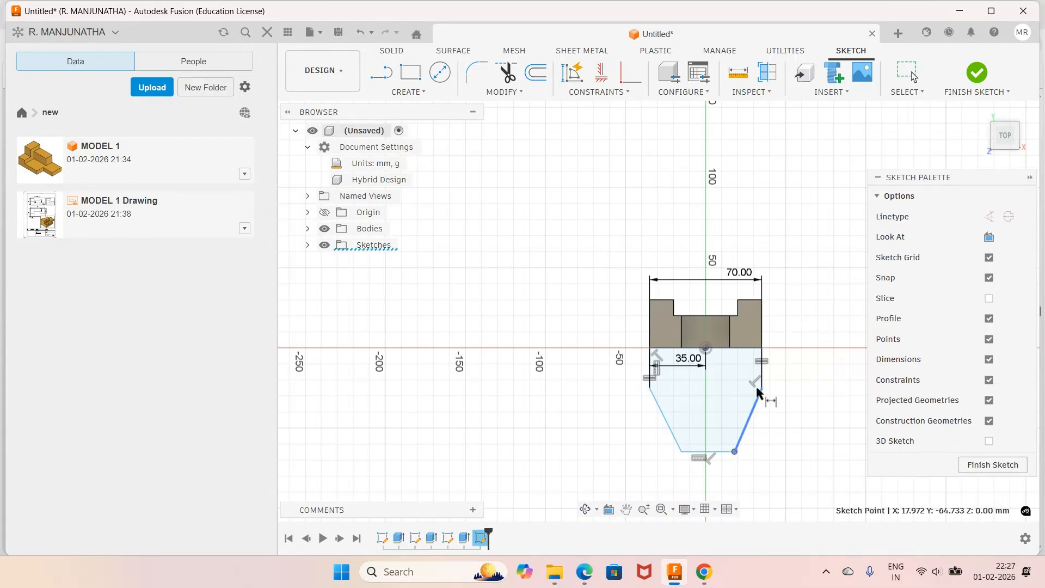
left_click(750, 299)
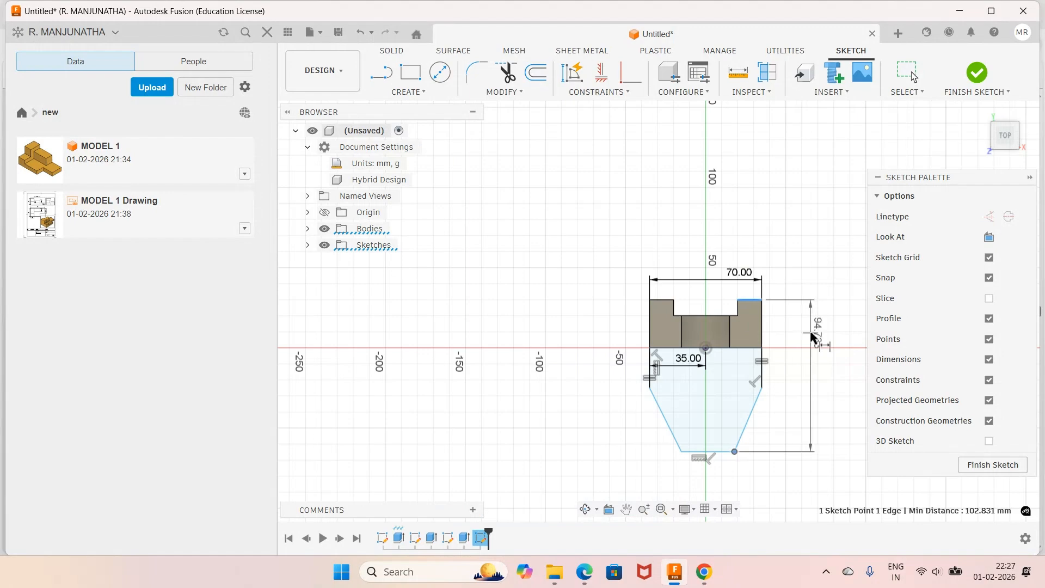
left_click(815, 349)
left_click(586, 578)
left_click(586, 578)
left_click_drag(890, 345, 790, 343)
type("100")
key("Return")
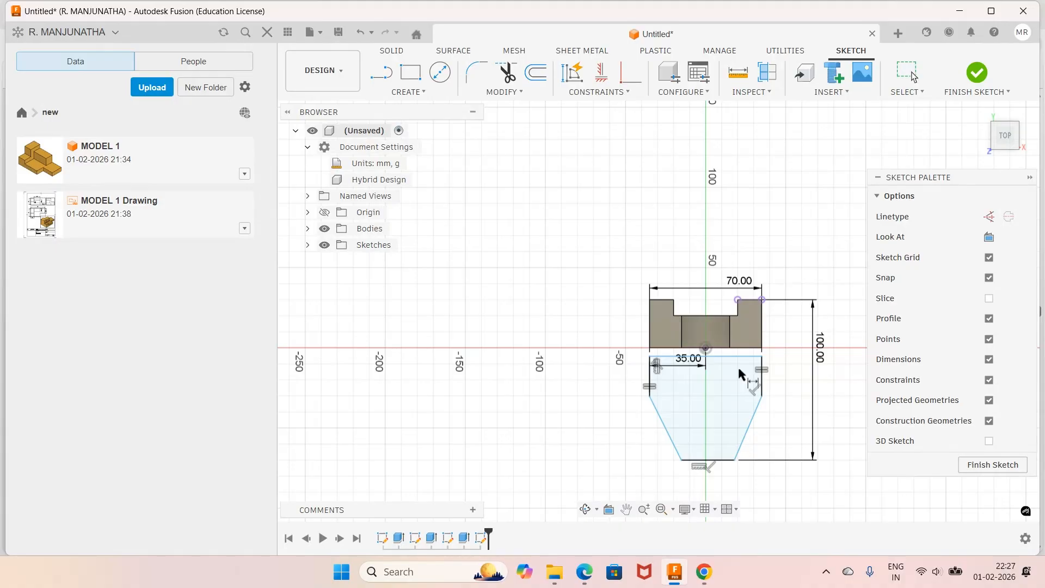
Step: Apply a MidPoint constraint between the outline's rear line and the origin
scroll(738, 367, "up", 3)
scroll(729, 357, "up", 2)
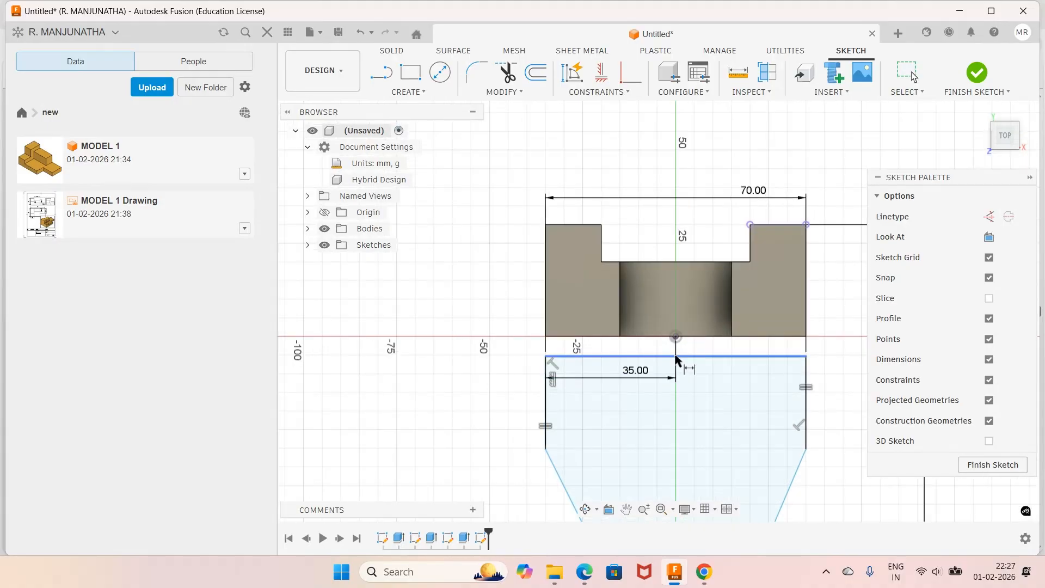
left_click(625, 95)
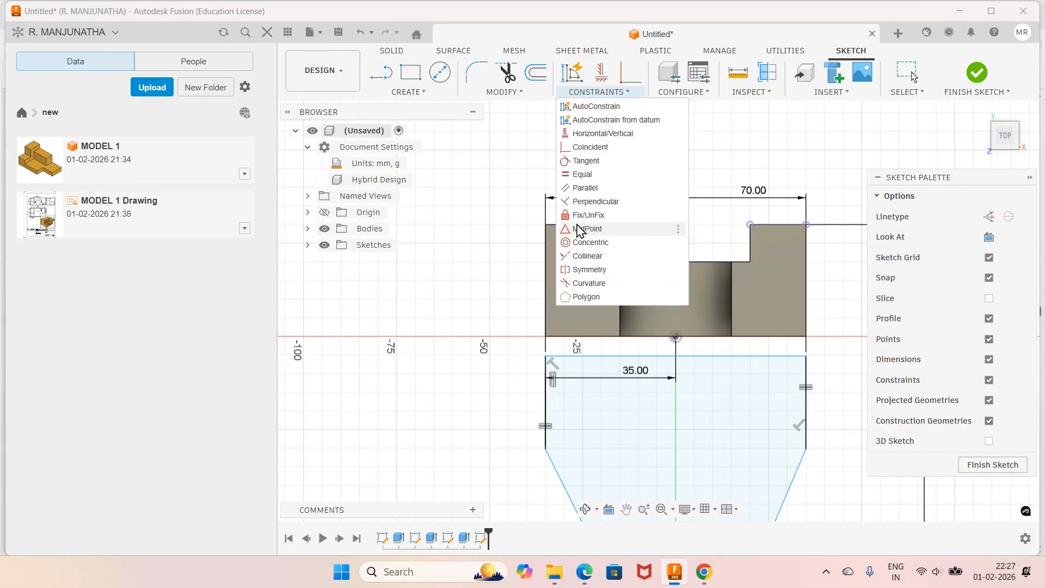
left_click(580, 229)
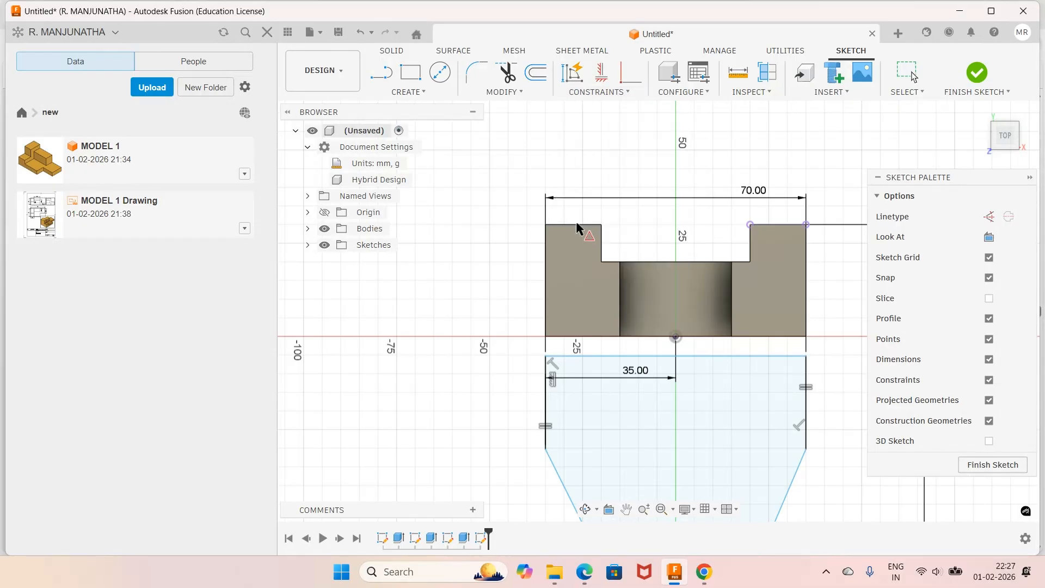
left_click(685, 357)
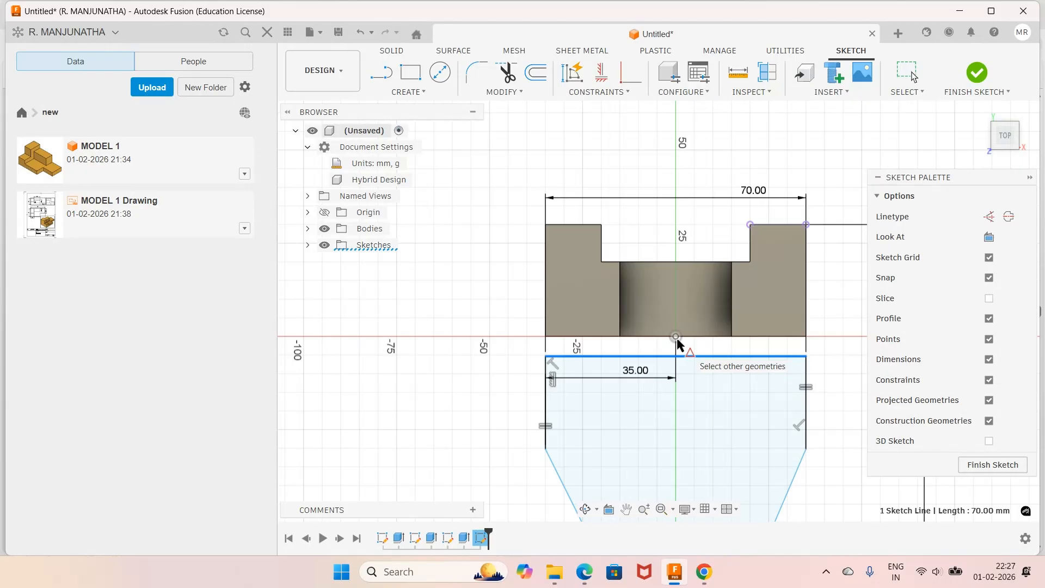
left_click(676, 338)
Step: Dimension the lengthwise extent of the outline's tapered portion as 50 mm
scroll(760, 394, "down", 2)
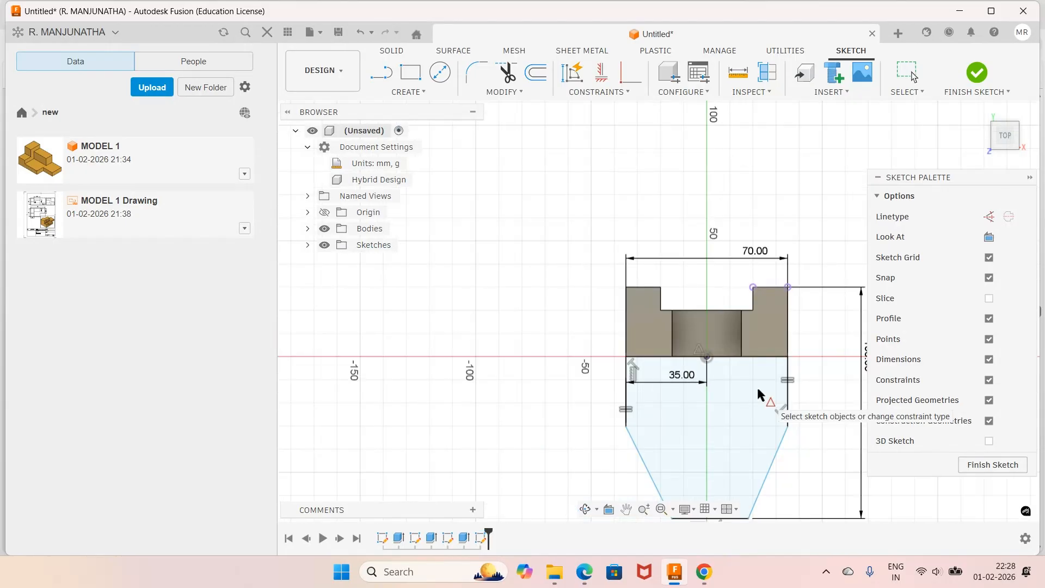
scroll(788, 435, "down", 2)
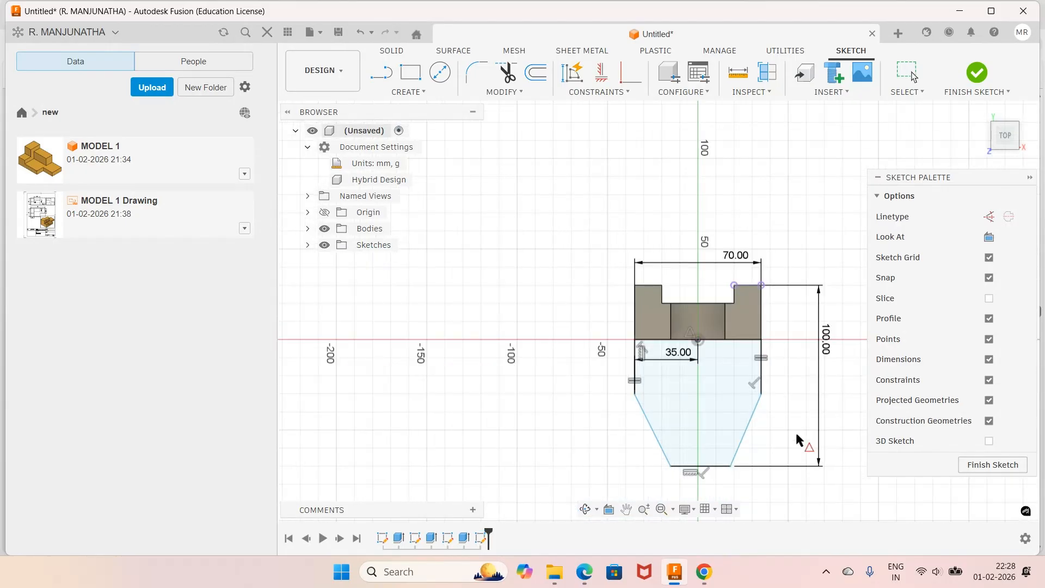
scroll(797, 439, "up", 2)
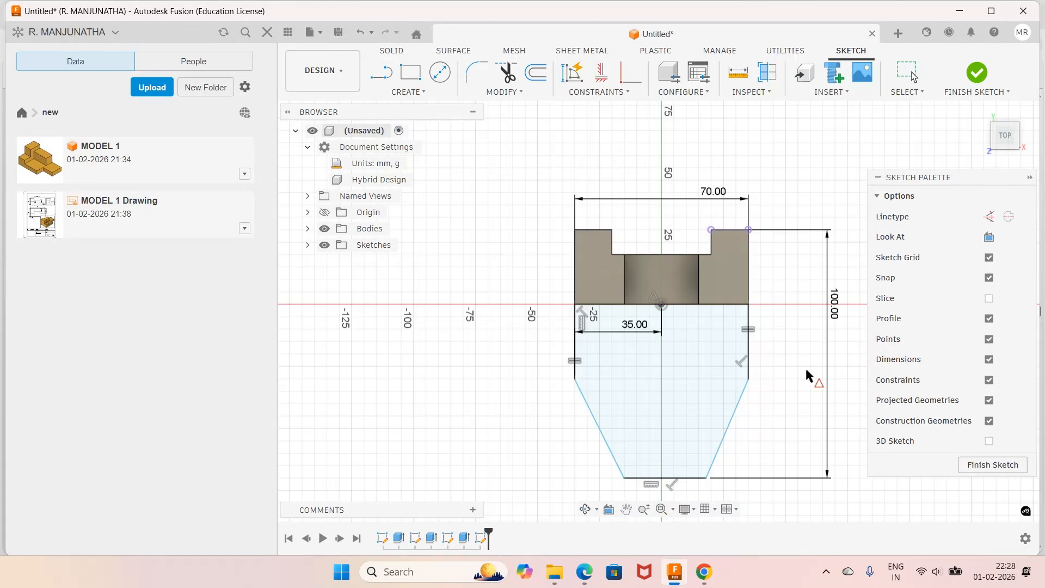
left_click(596, 416)
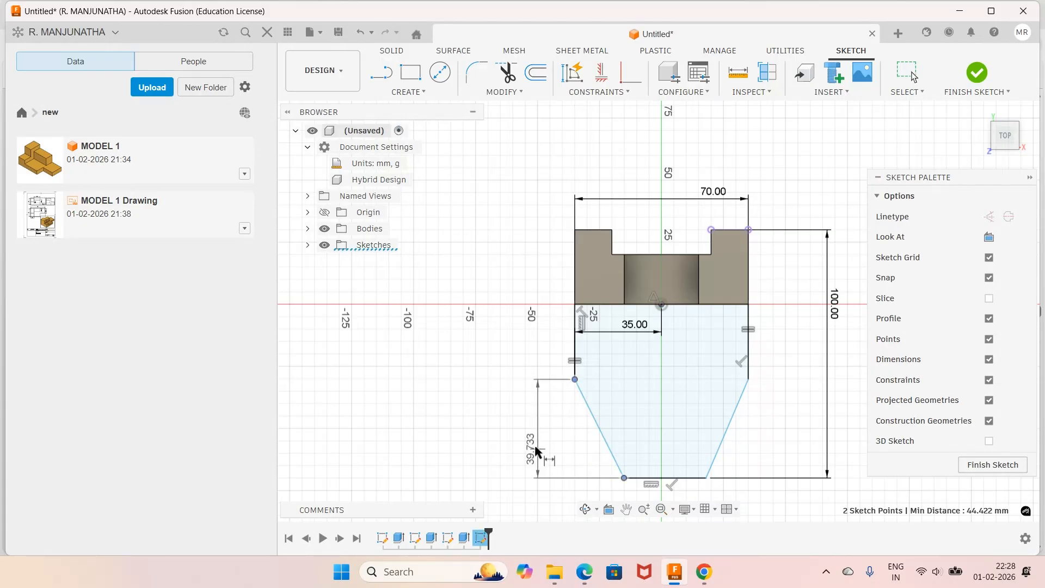
left_click(515, 438)
type("50")
key("Return")
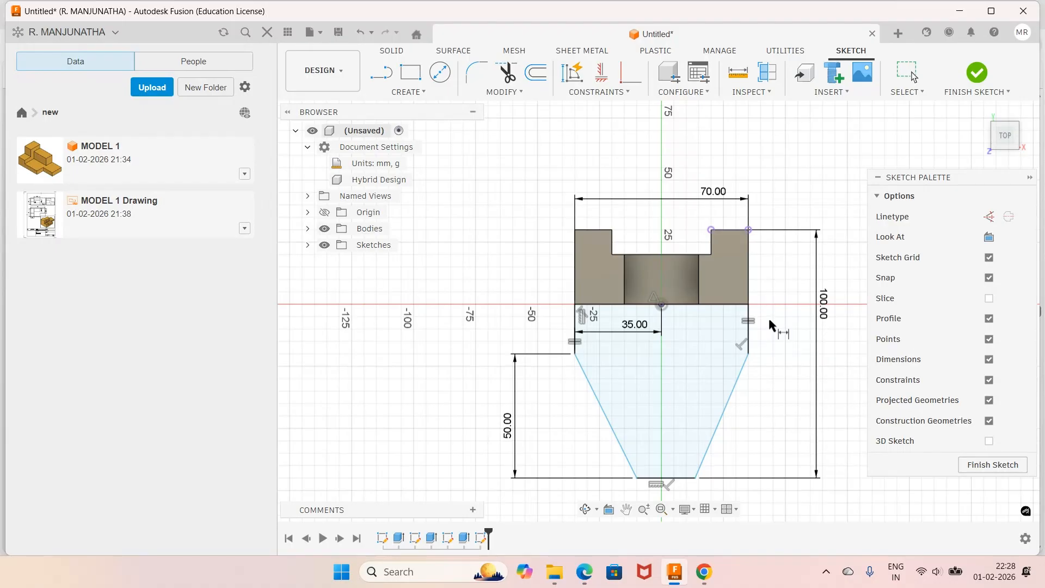
Step: Dimension the length of the tapered outline's front line as 40 mm
left_click(669, 478)
left_click(670, 462)
type("40")
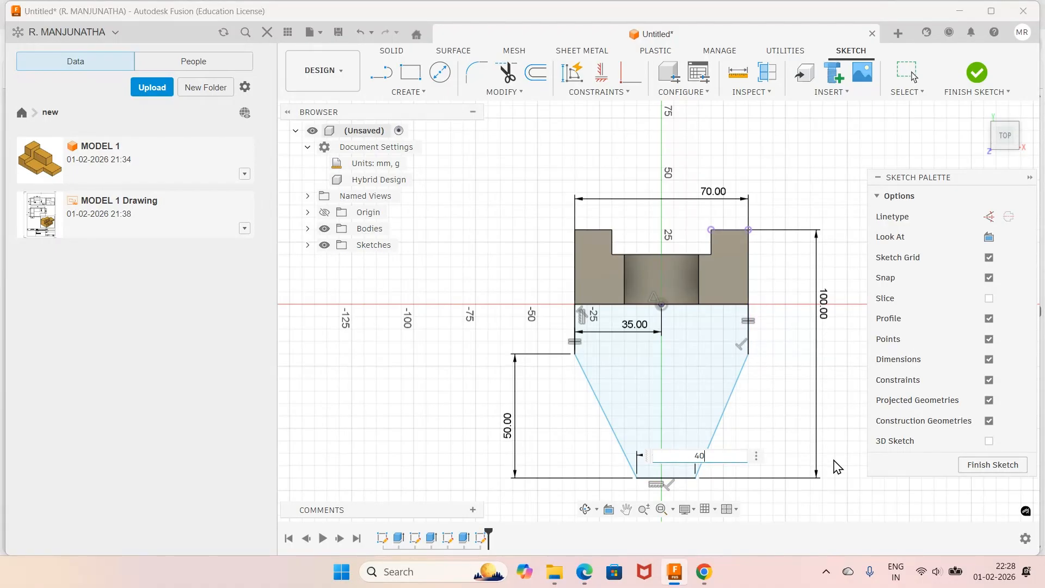
key("Return")
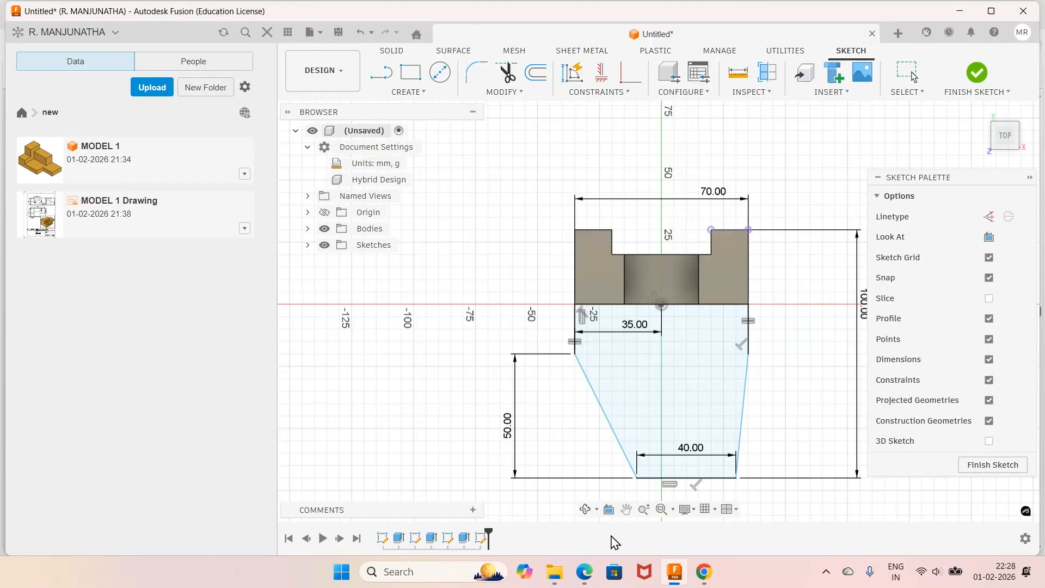
Step: Check the workbook drawing, then dimension one endpoint of the front line 20 mm sideways from the origin and finish the sketch
left_click(584, 573)
left_click(585, 572)
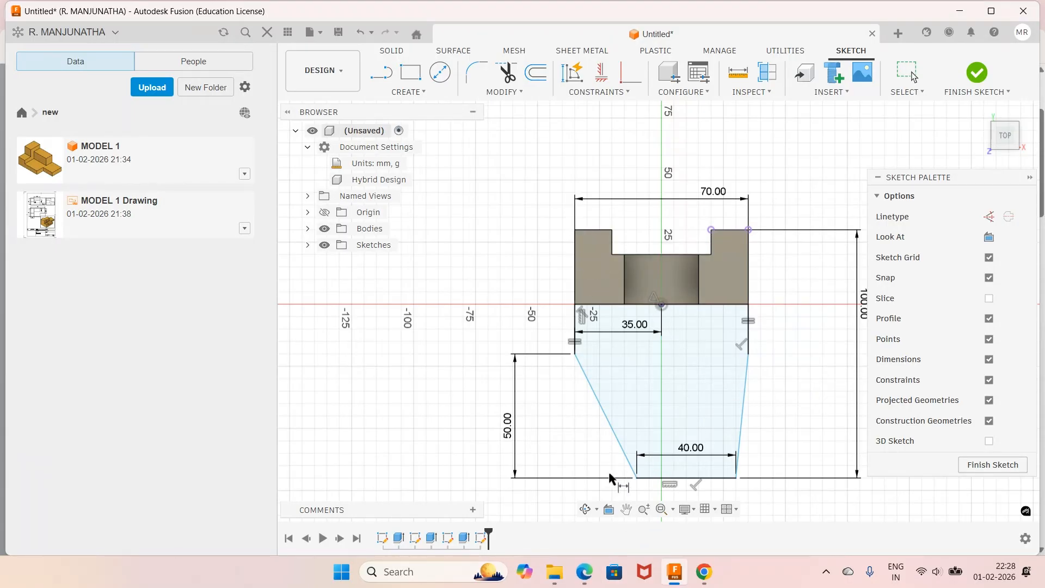
left_click(636, 477)
left_click(661, 304)
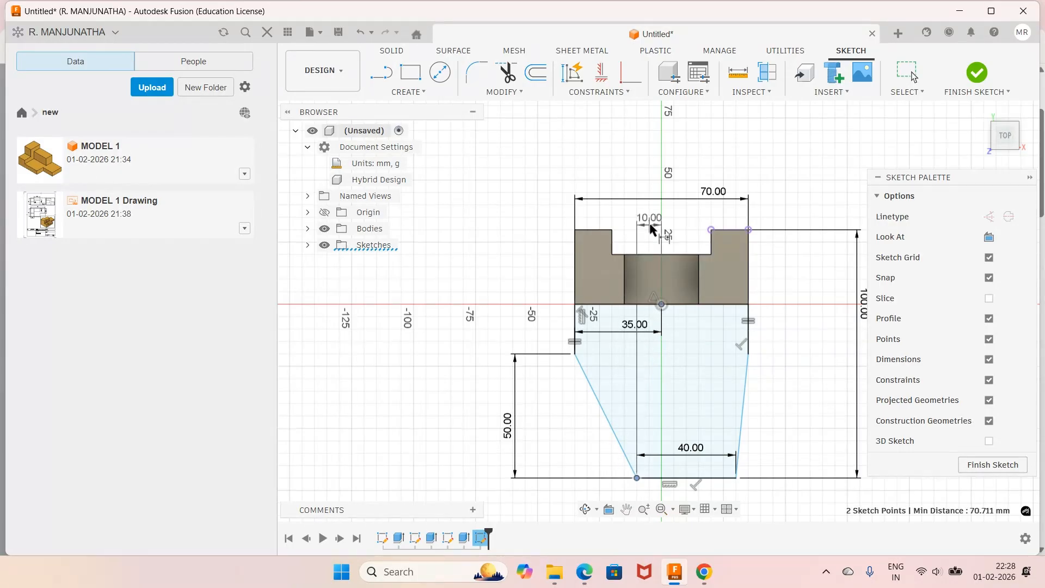
left_click(651, 225)
type("20")
key("Return")
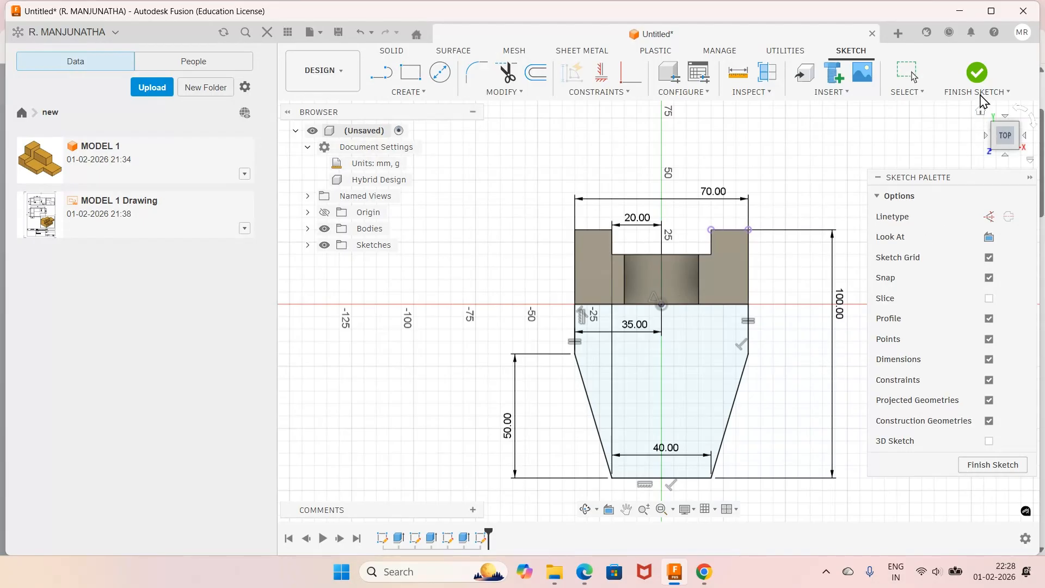
left_click(976, 72)
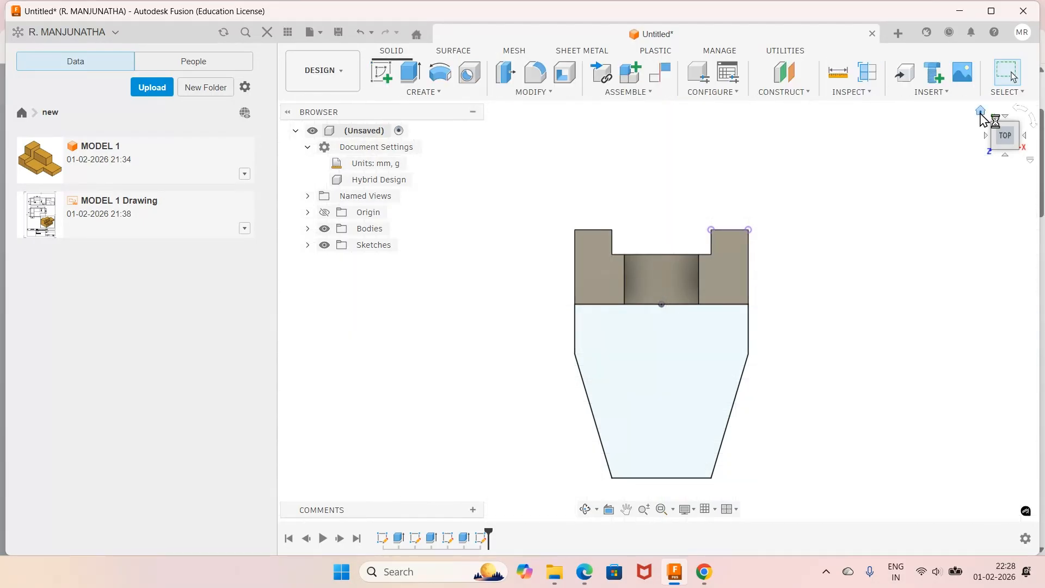
Step: Extrude the tapered profile 20 mm upward with the Join operation, checking the base thickness in the workbook drawing
left_click(981, 117)
left_click(410, 72)
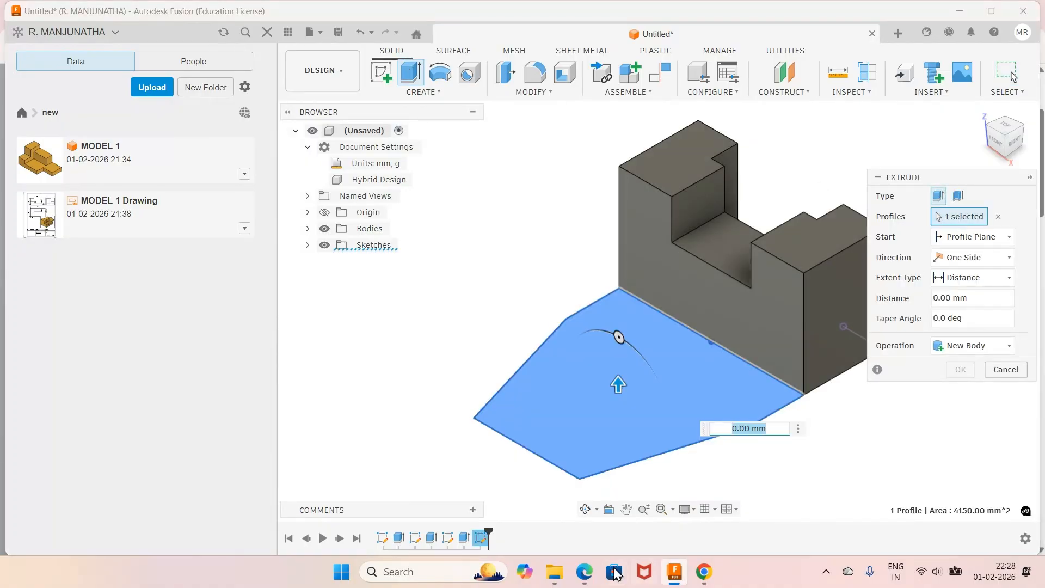
left_click(581, 578)
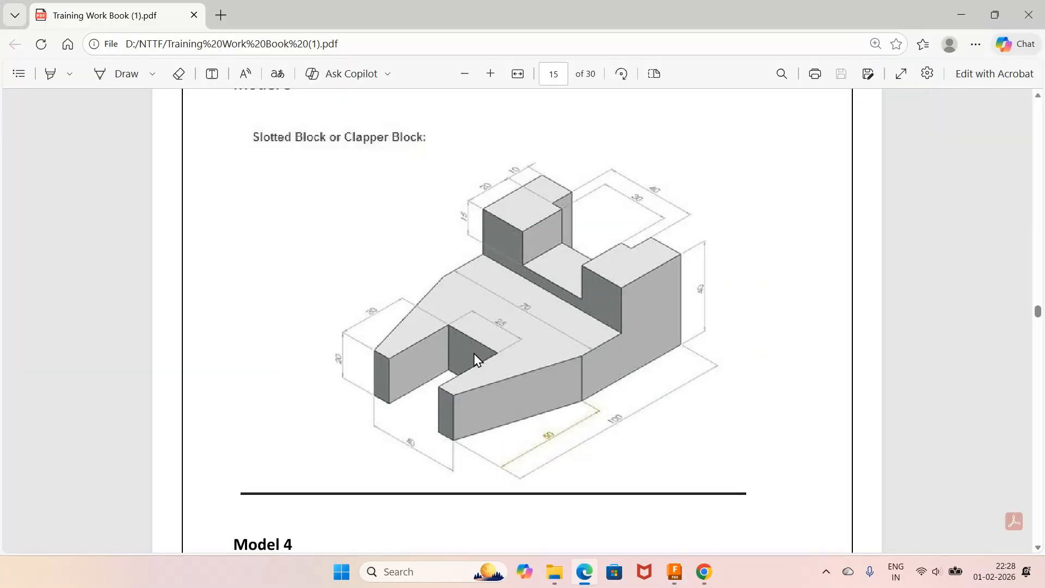
left_click(673, 572)
type("20")
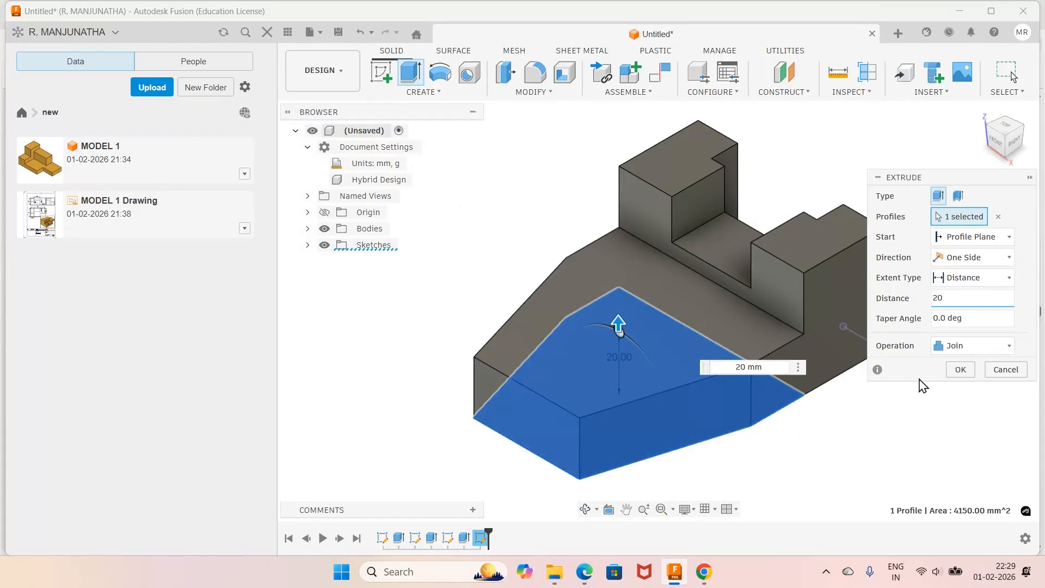
left_click(959, 371)
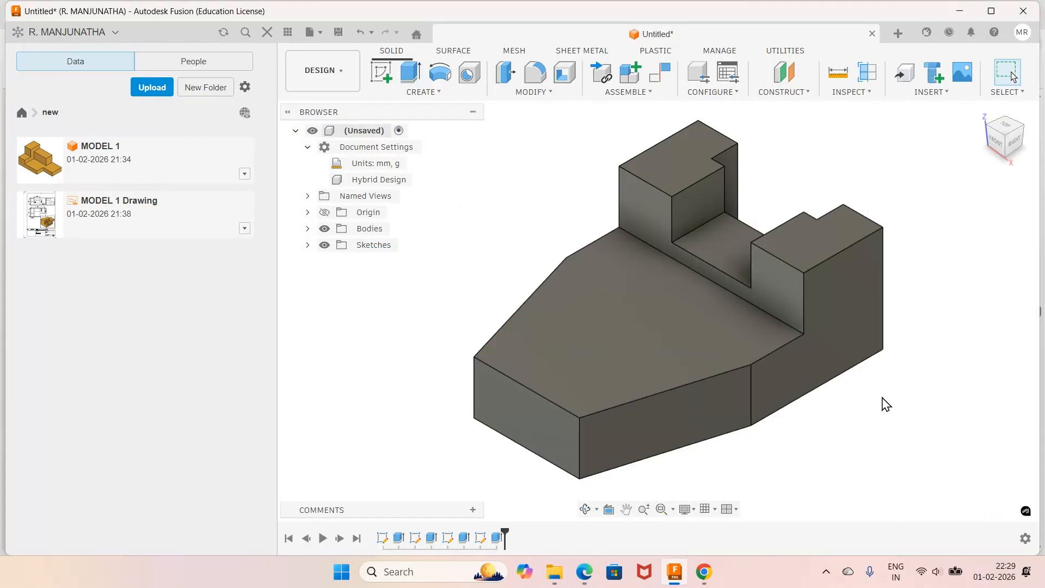
Step: Sketch a rectangle about 19 mm wide and 31 mm long on the tapered base's top face, starting from its front edge
scroll(839, 438, "down", 2)
scroll(730, 470, "up", 1)
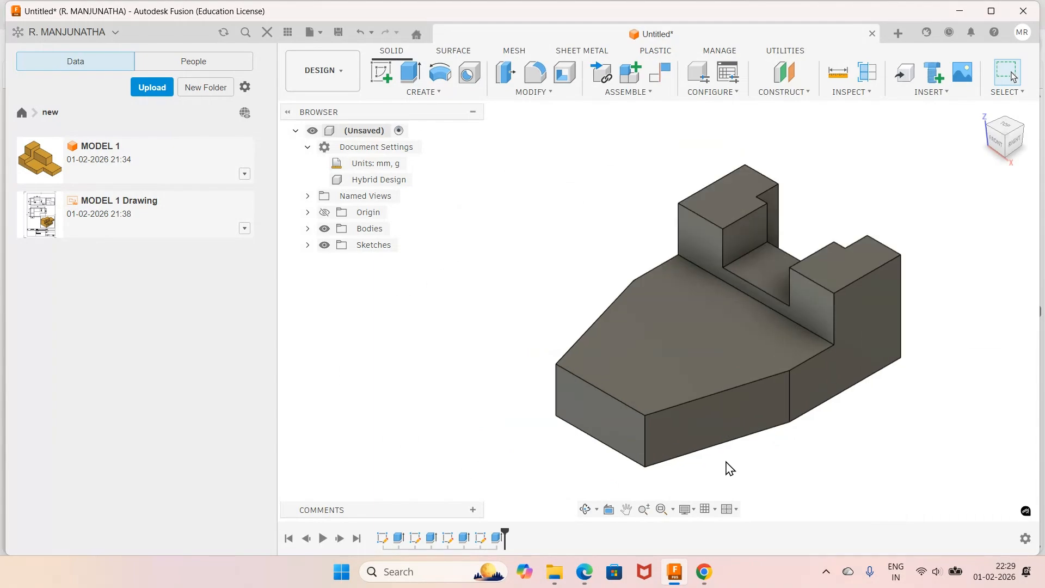
left_click(381, 71)
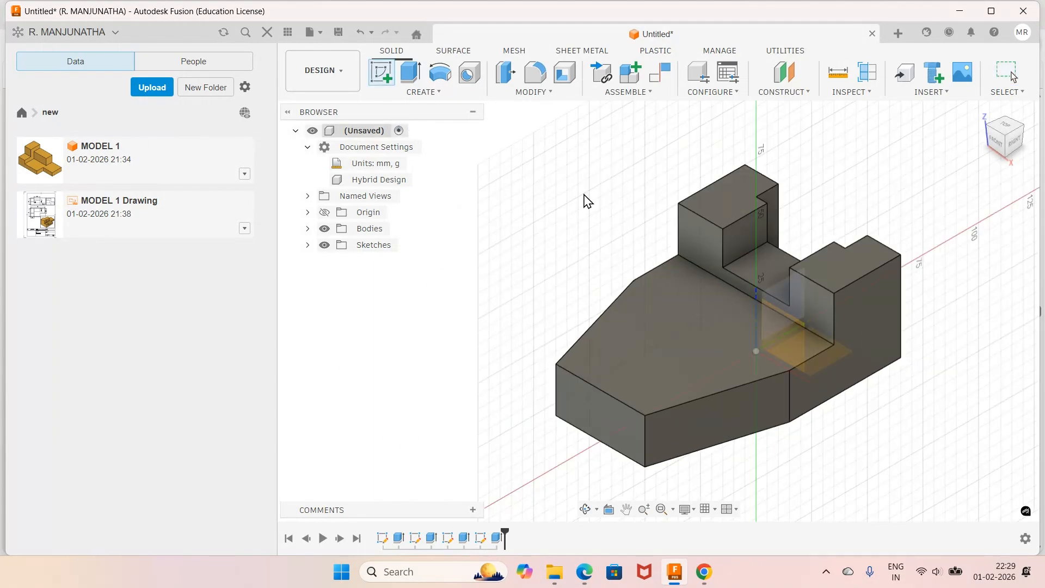
left_click(636, 350)
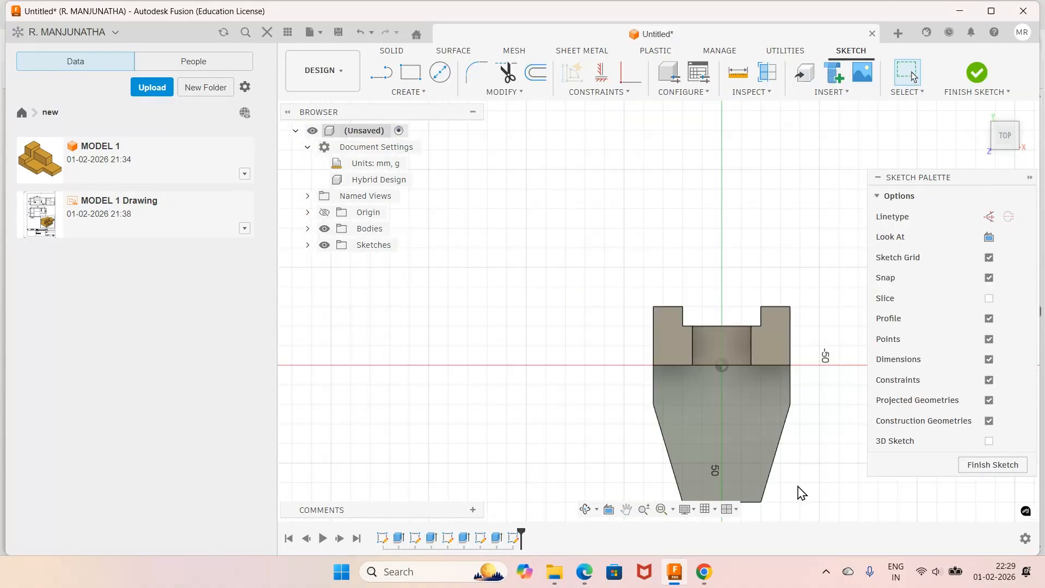
scroll(801, 493, "down", 1)
scroll(756, 481, "up", 4)
scroll(746, 517, "down", 3)
scroll(746, 511, "up", 3)
key("r")
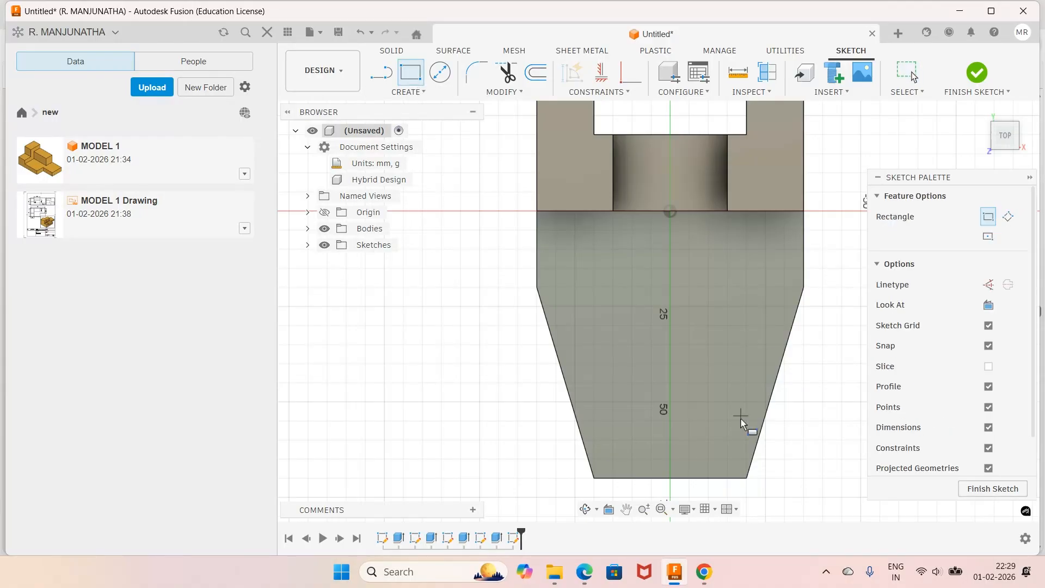
left_click(632, 478)
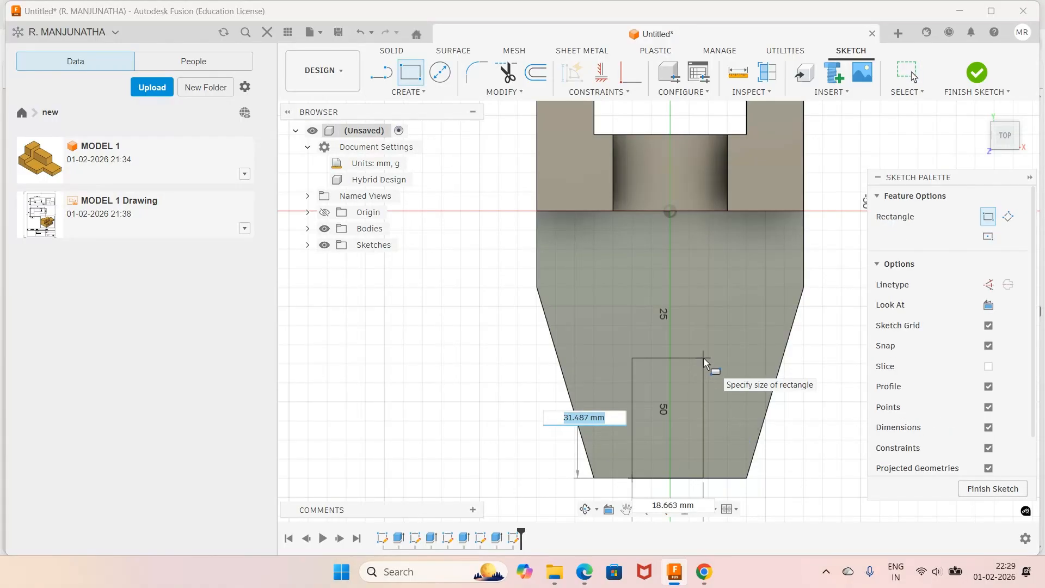
left_click(705, 363)
key("Escape")
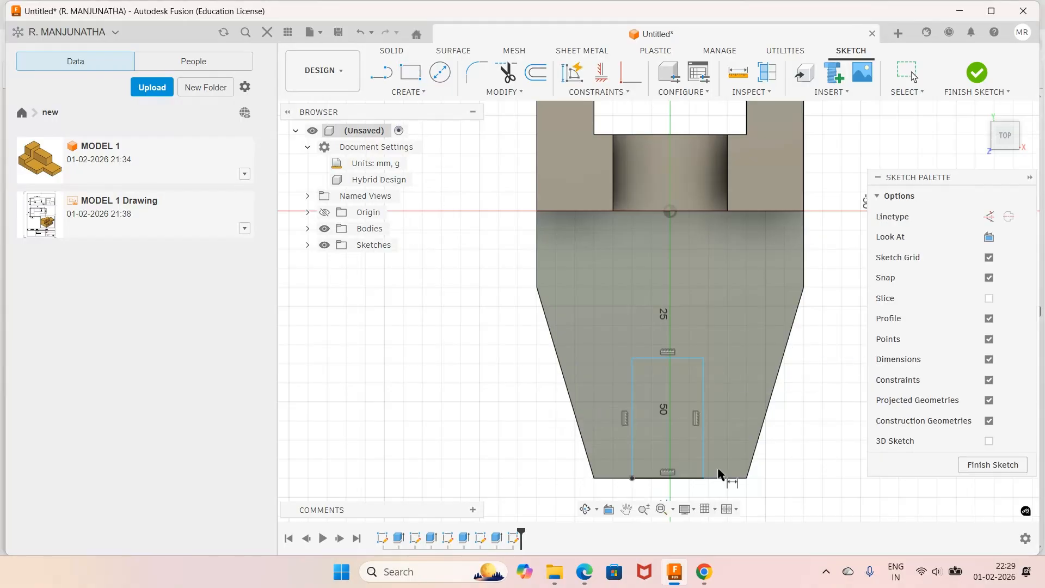
Step: Set the slot rectangle's width to 25 mm
mouse_move(581, 578)
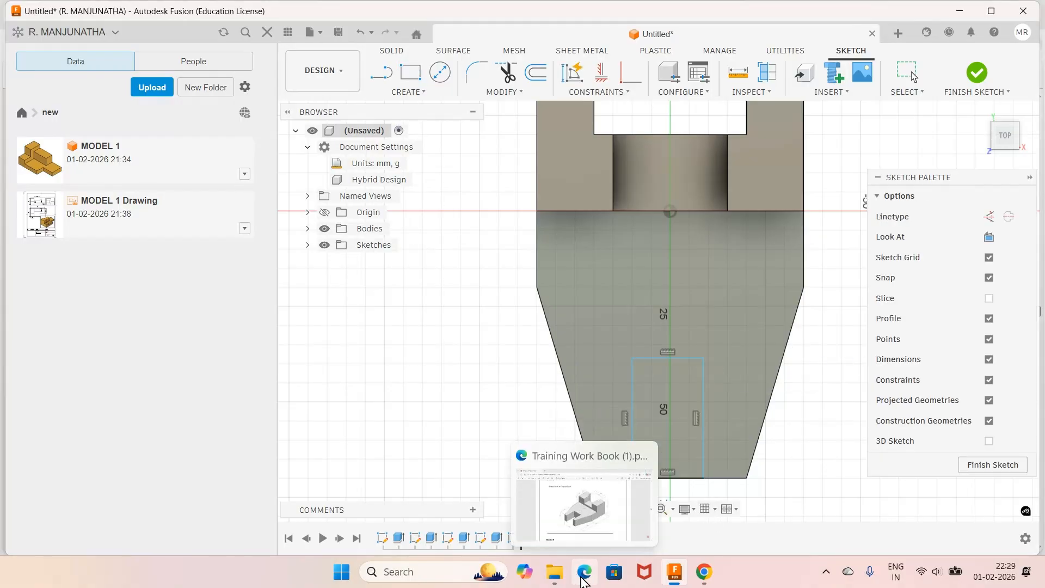
key("d")
left_click(677, 356)
left_click(764, 319)
type("25")
key("Return")
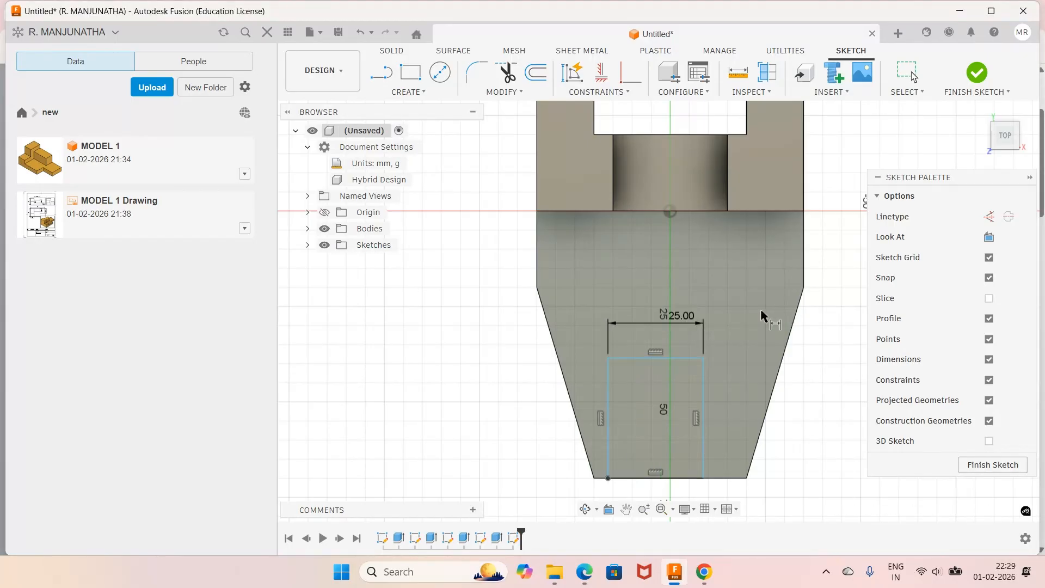
Step: Dimension the slot rectangle's side line 7.5 mm from the nearest front corner of the base
left_click(703, 476)
left_click(746, 478)
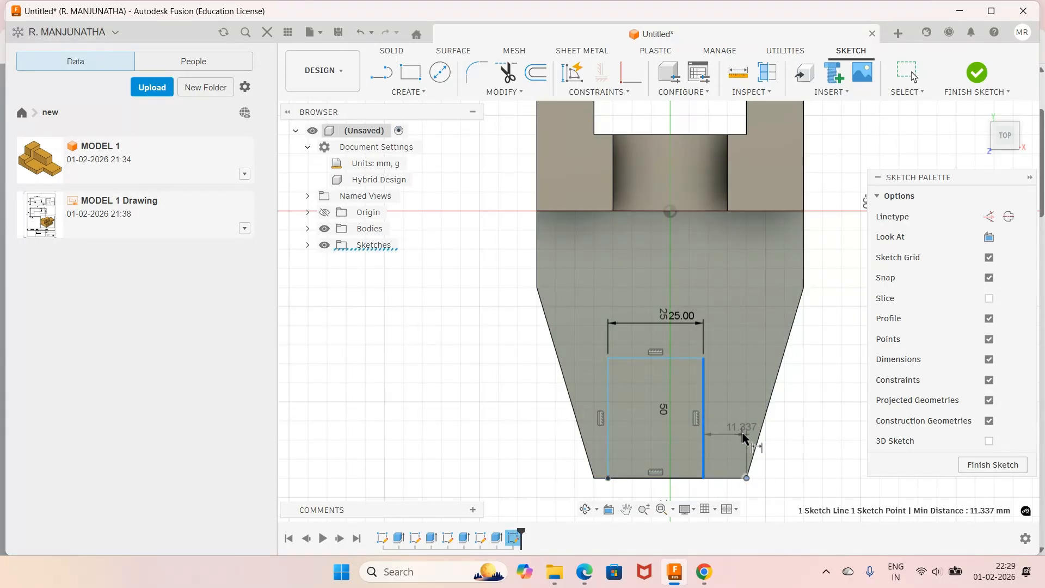
left_click(742, 436)
type("7.5")
key("Return")
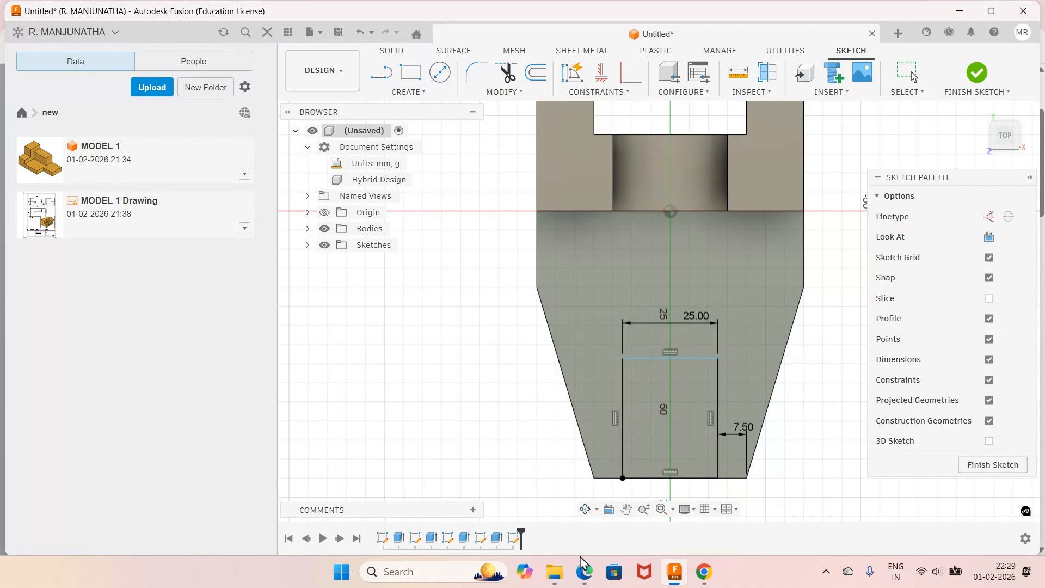
Step: Check the slot depth in the workbook drawing, set the rectangle's length to 30 mm and finish the sketch
left_click(583, 574)
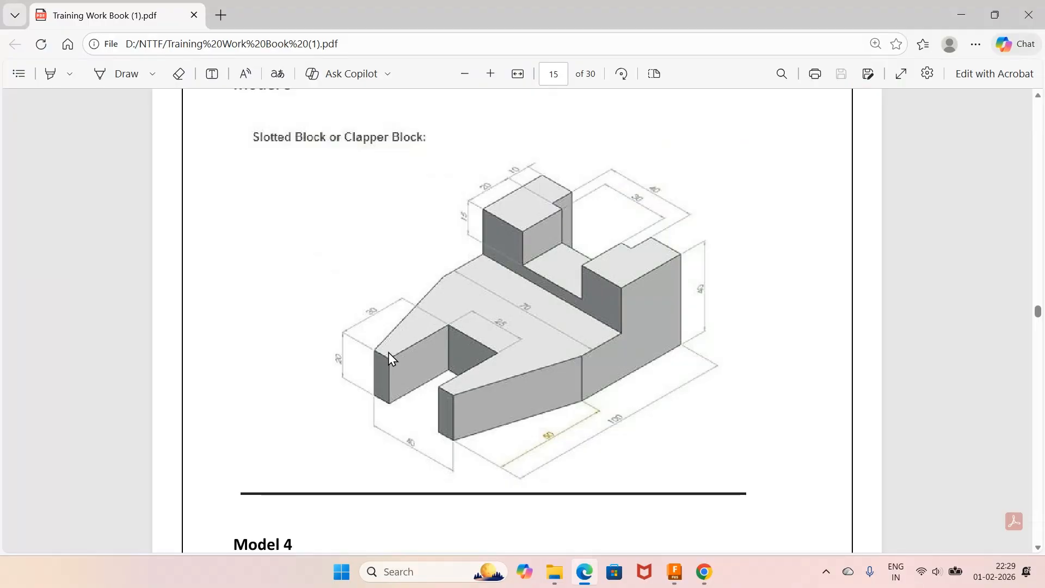
key("alt+Tab")
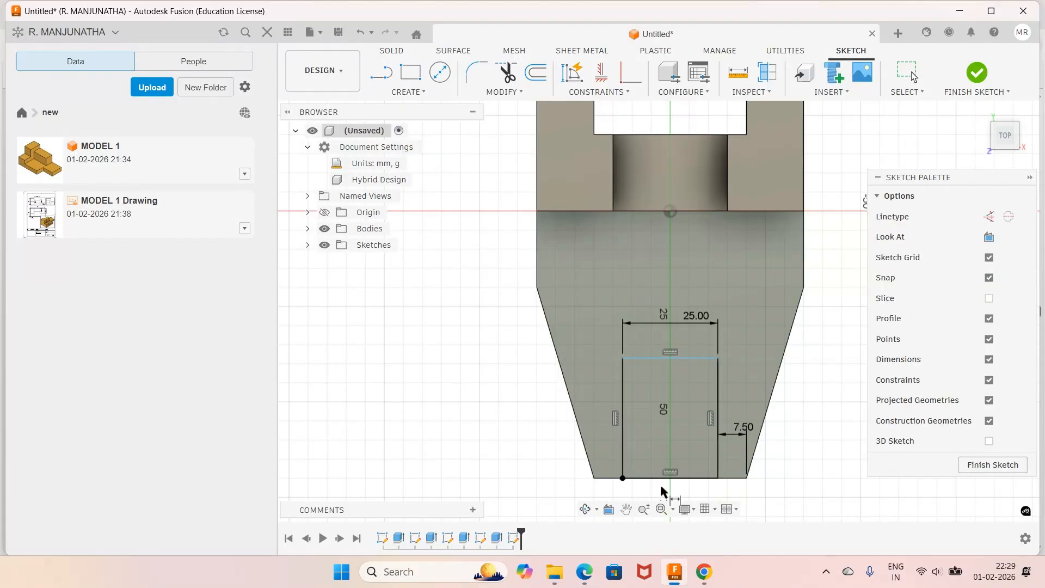
left_click(622, 446)
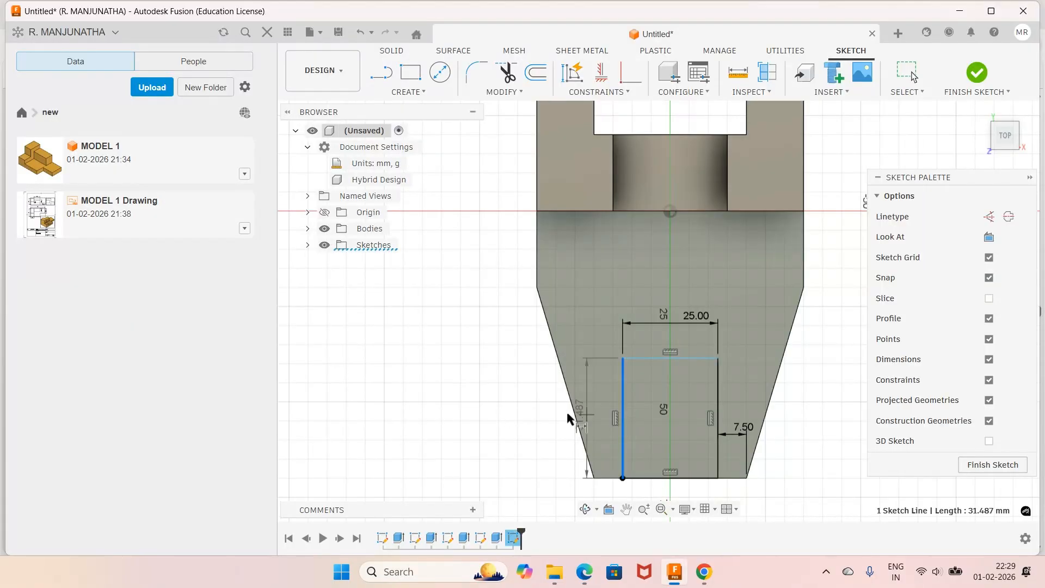
left_click(502, 416)
type("30")
key("Return")
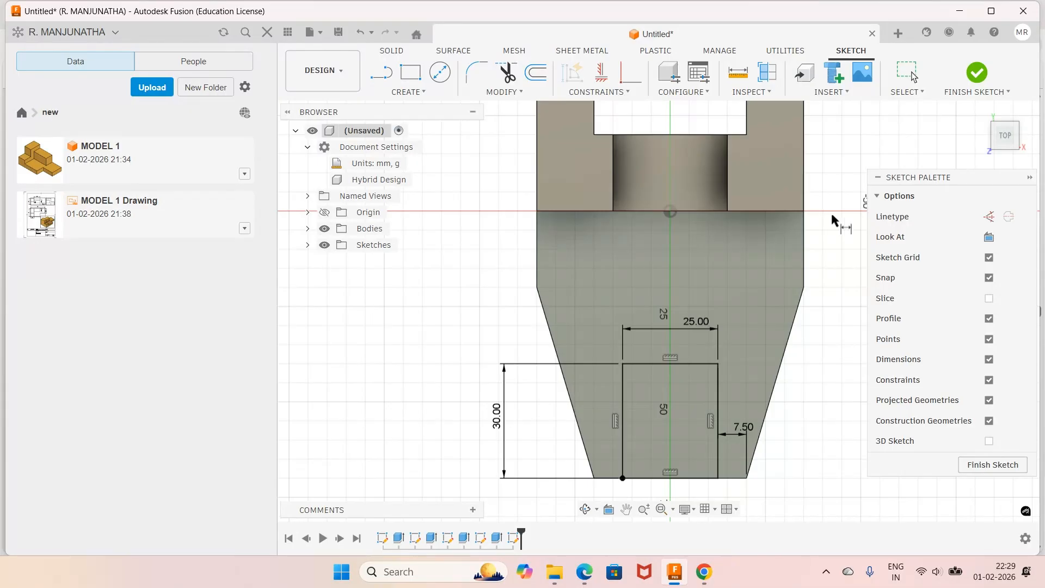
left_click(977, 73)
Step: Cut the slot rectangle through the base with Extrude, using extent type All and flipping the direction downward
left_click(981, 114)
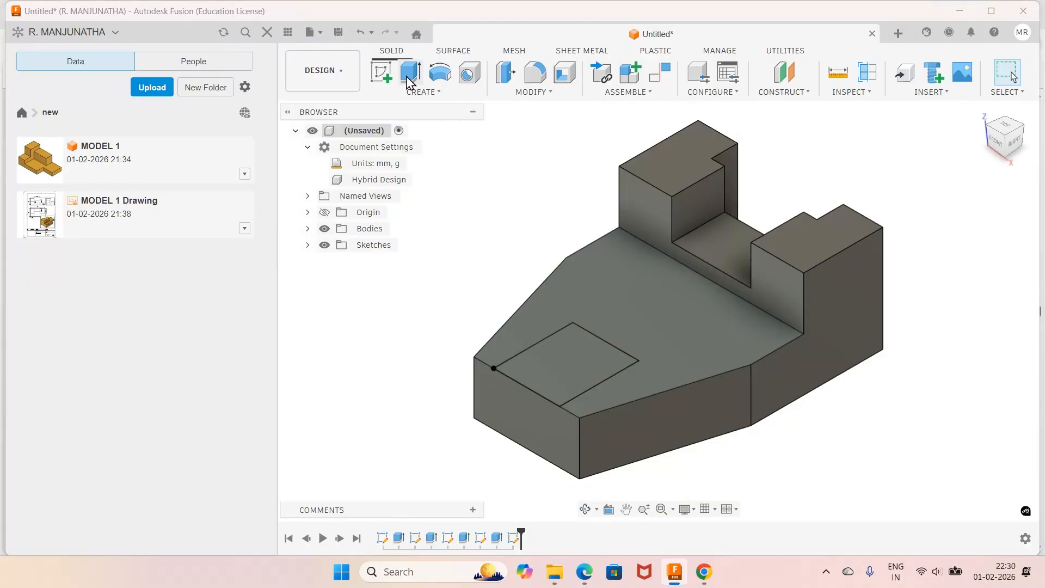
left_click(410, 73)
left_click(549, 366)
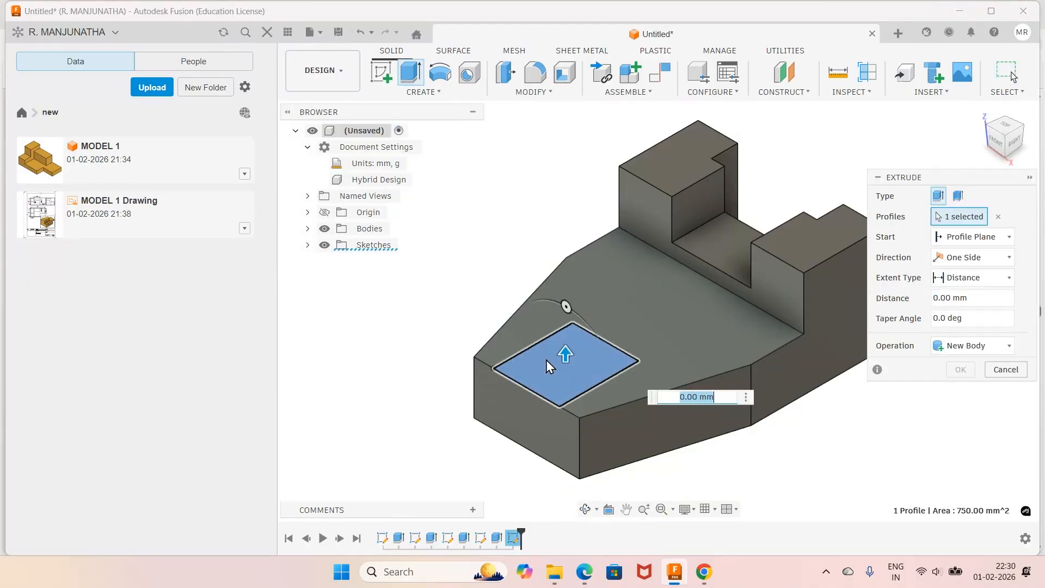
left_click(974, 278)
left_click(939, 334)
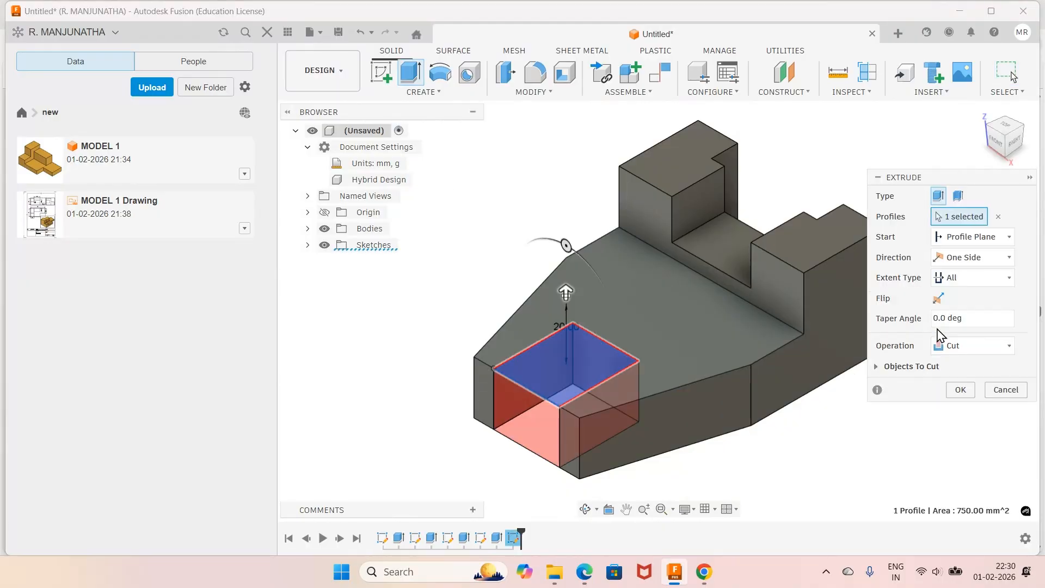
left_click(939, 299)
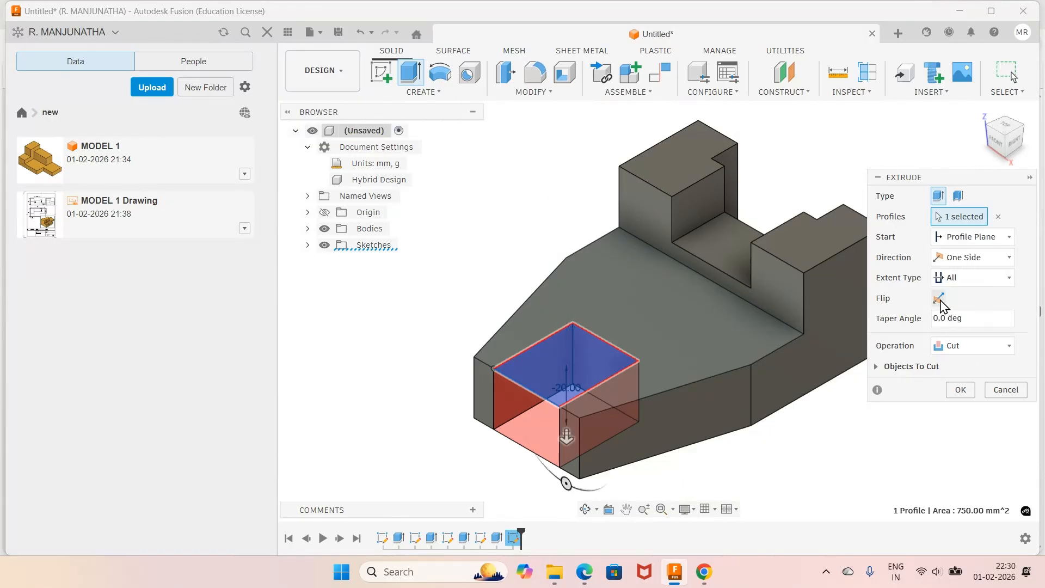
left_click(960, 389)
scroll(893, 406, "down", 4)
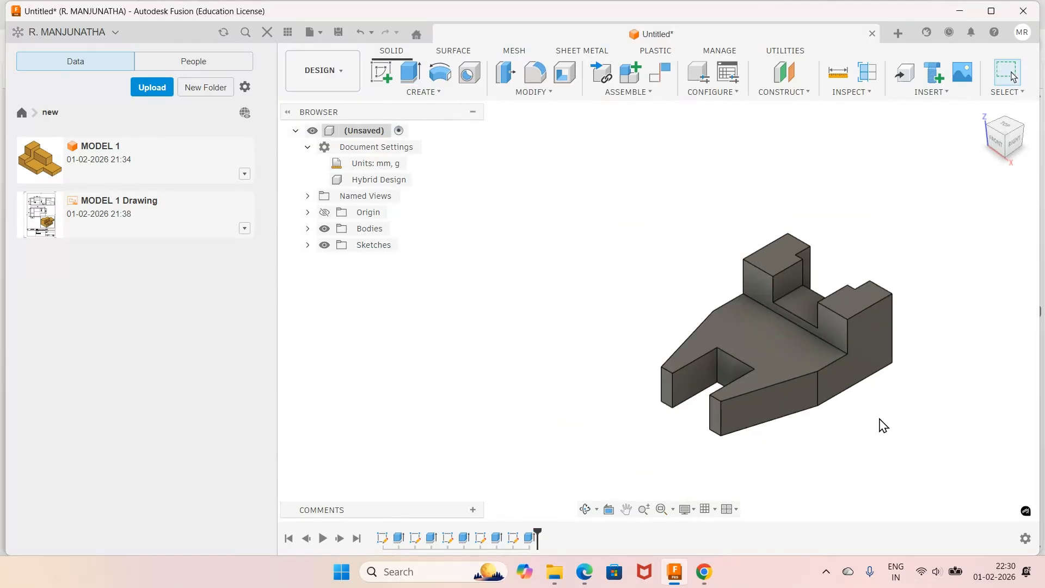
scroll(863, 435, "up", 4)
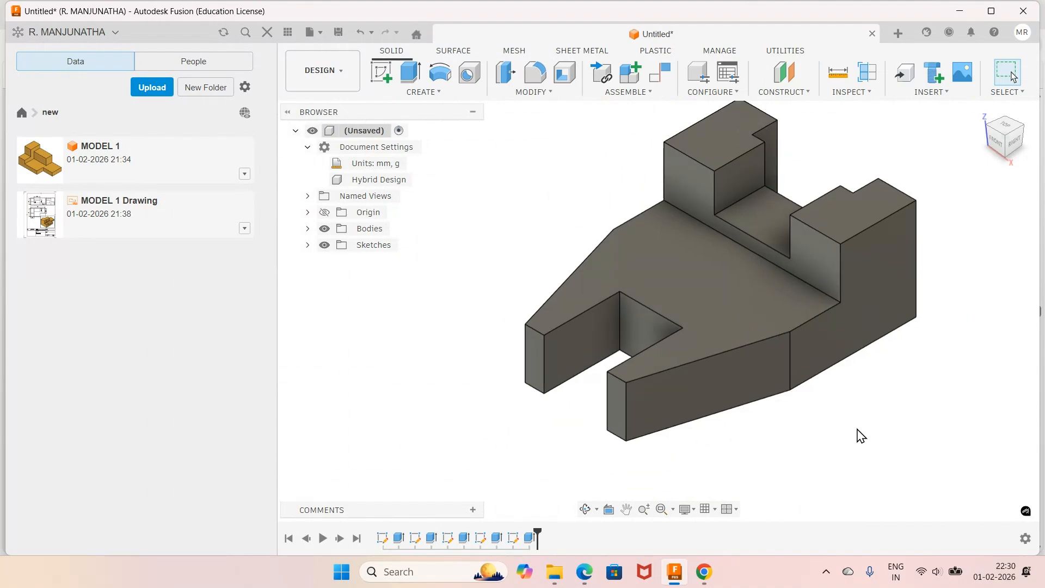
Step: Apply the Paint - Enamel Glossy (Red) appearance to the whole body
scroll(867, 414, "down", 1)
key("a")
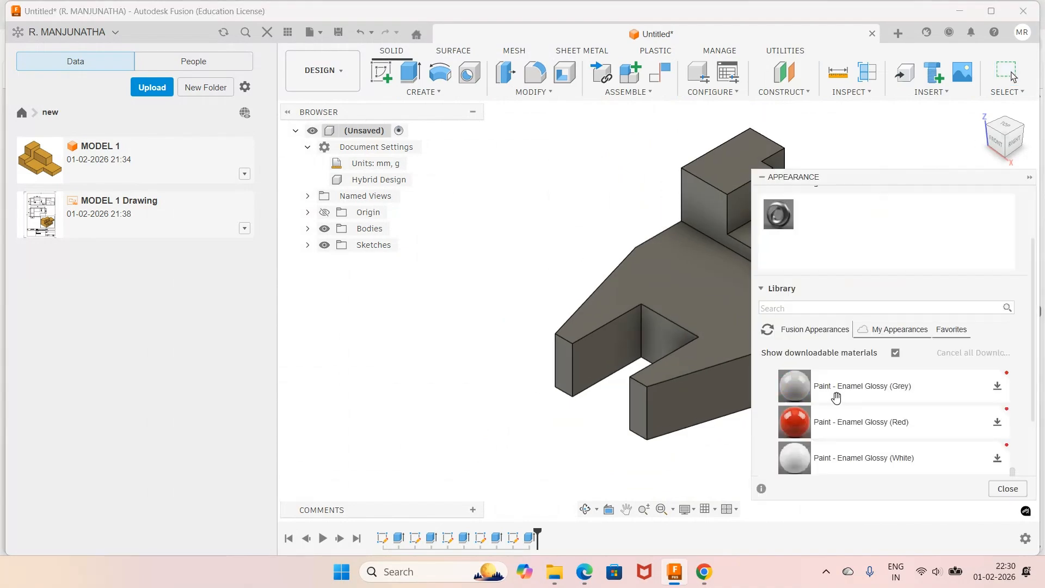
mouse_move(833, 422)
left_mouse_down()
mouse_move(701, 397)
mouse_move(665, 378)
left_mouse_up()
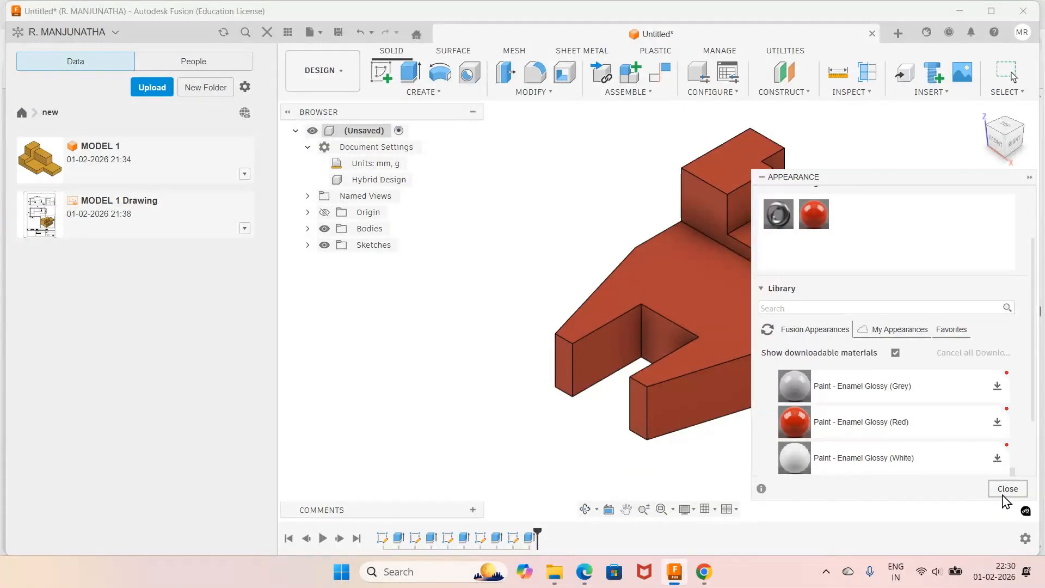
left_click(1007, 488)
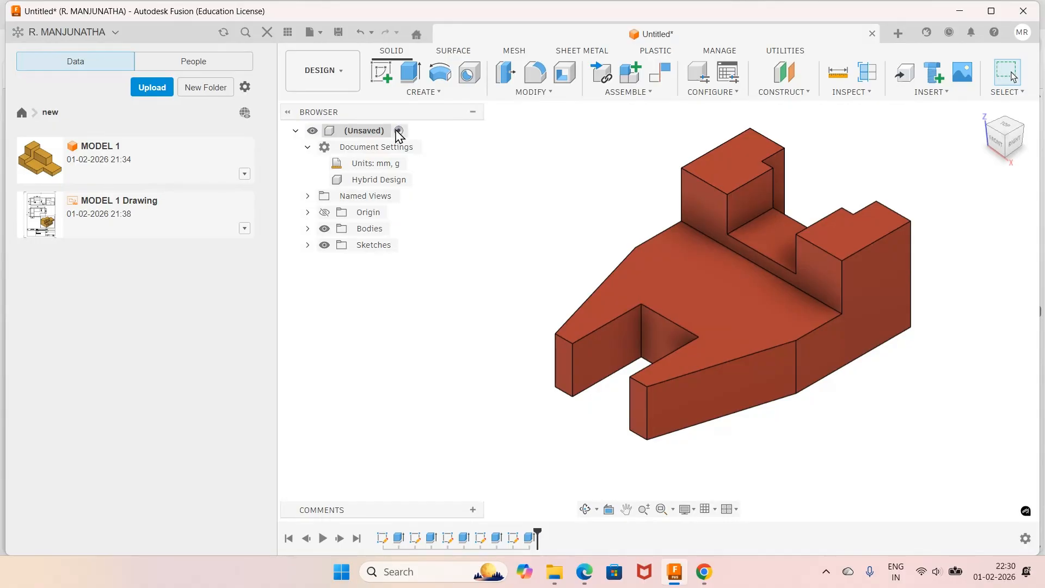
Step: Save the design as "MODEL - 2" in the "new" folder
left_click(338, 31)
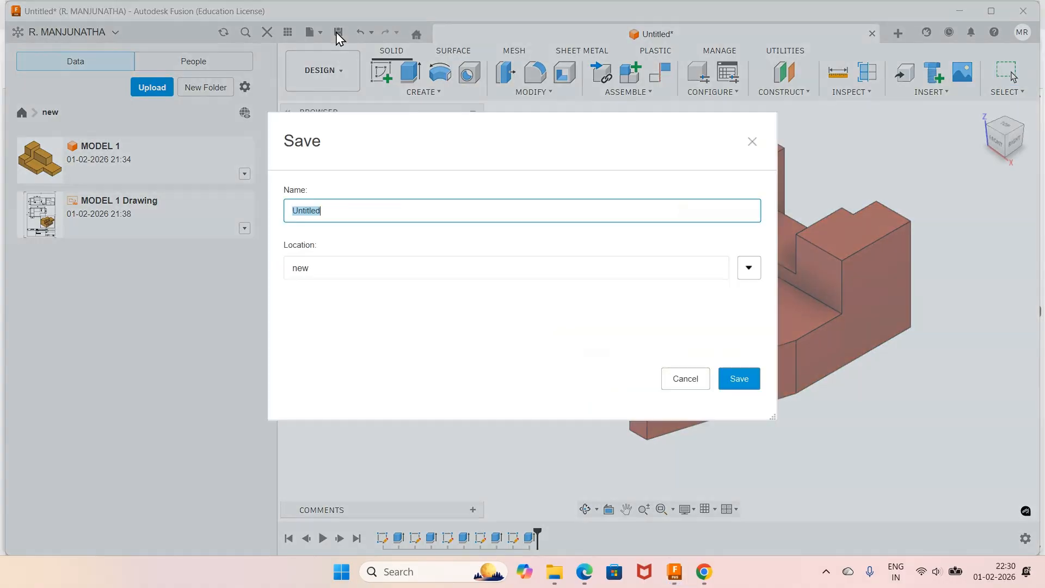
type("MODEL - 2")
key("Return")
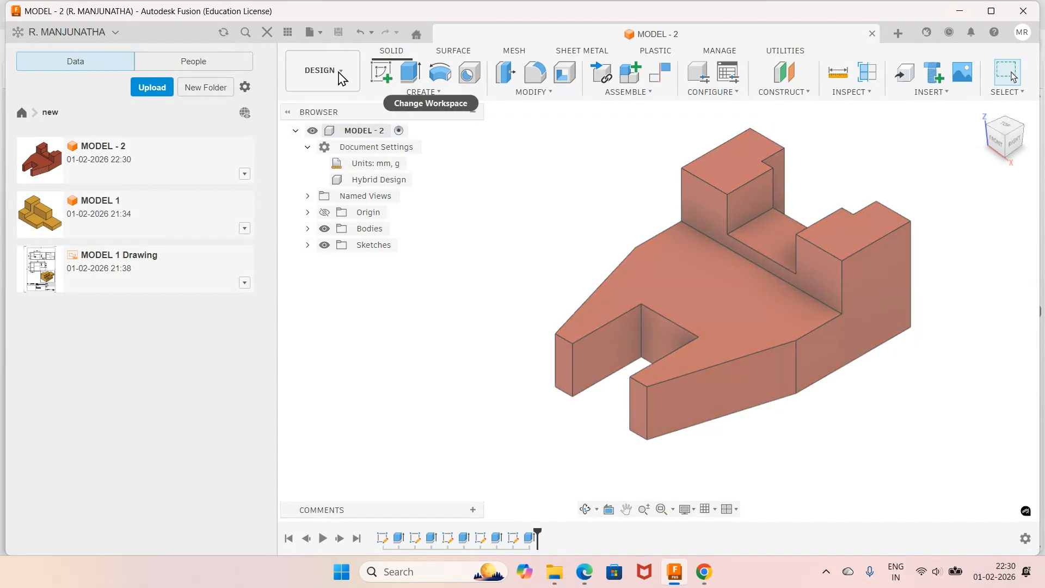
Step: Create a new manual drawing from the design using the ISO standard, mm units and a landscape A3 sheet
left_click(338, 76)
mouse_move(377, 254)
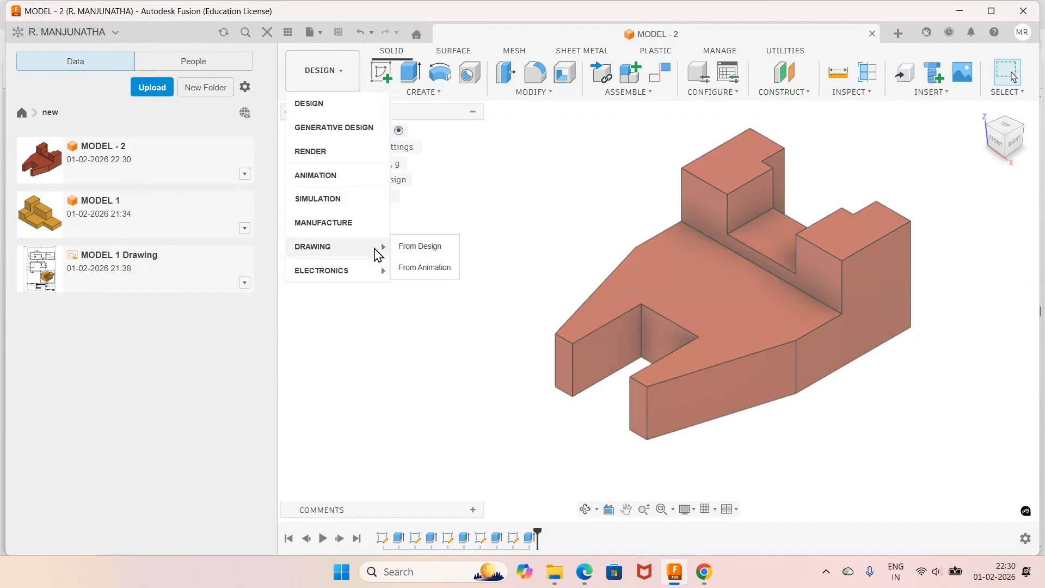
left_click(413, 248)
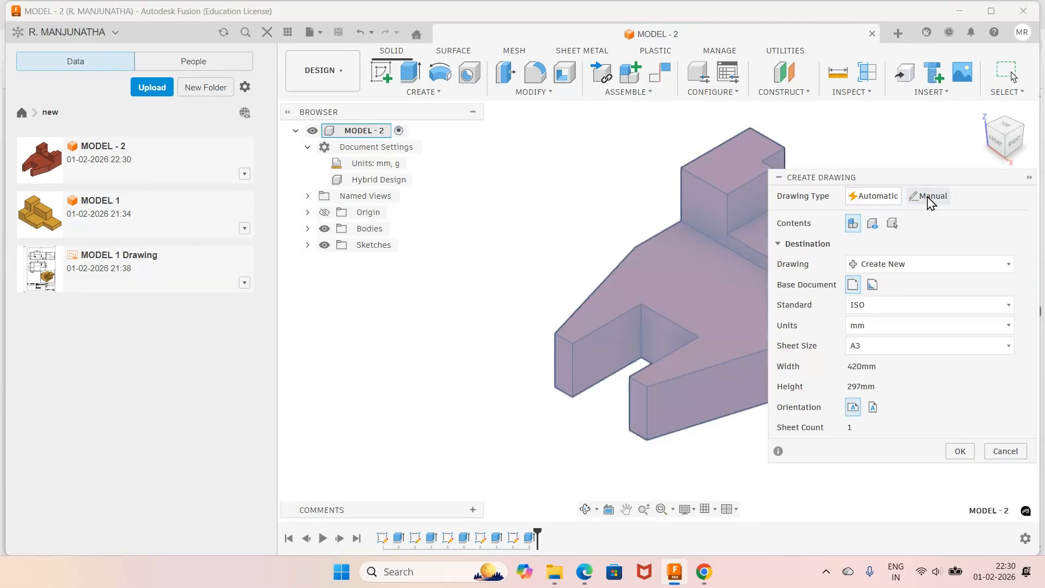
left_click(932, 197)
left_click(871, 197)
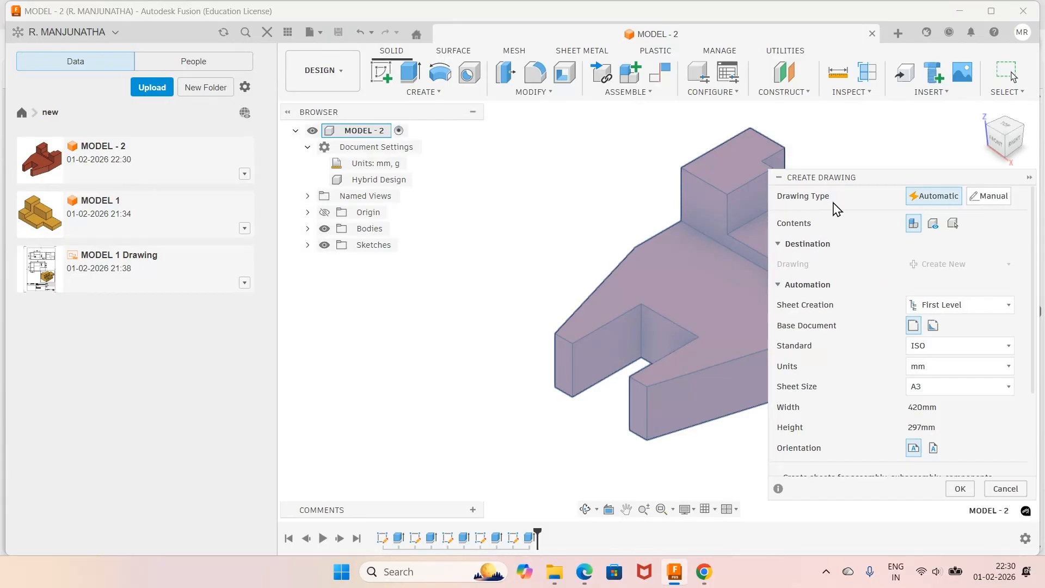
left_click(974, 202)
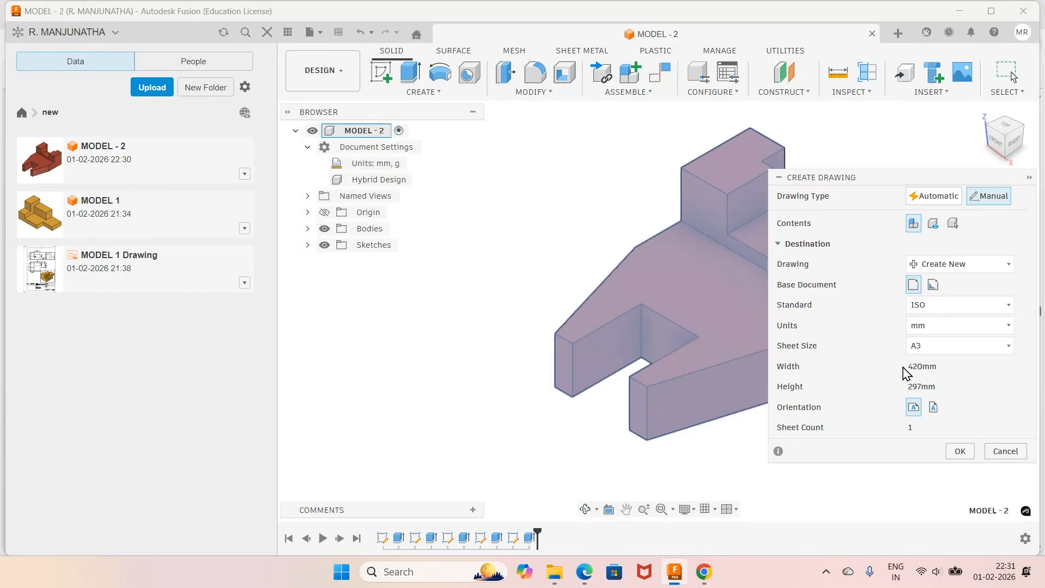
left_click(959, 452)
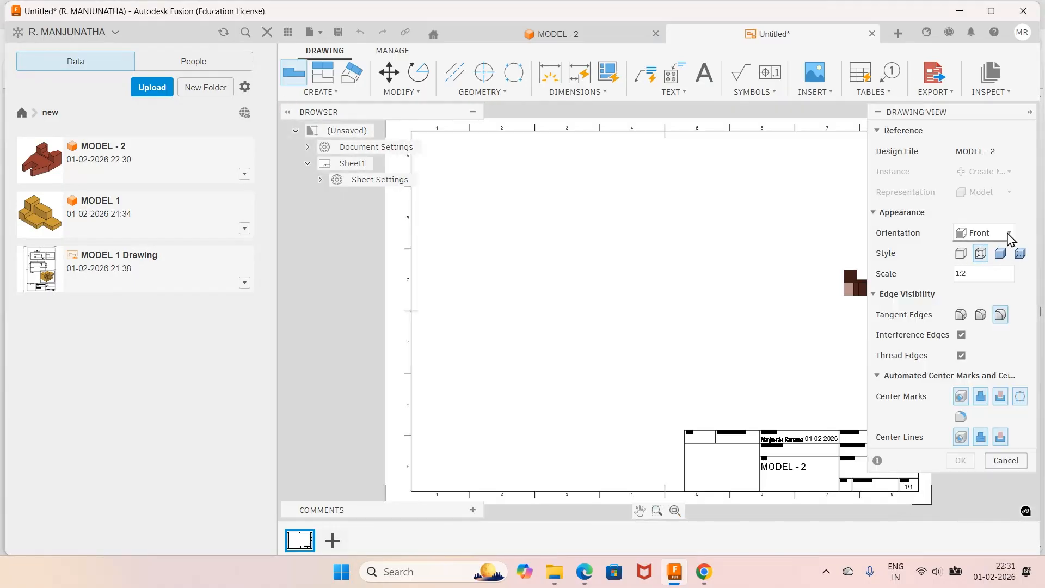
Step: Compare the model's orientation with the slotted block illustration in the workbook PDF and return to the untitled drawing
left_click(1009, 234)
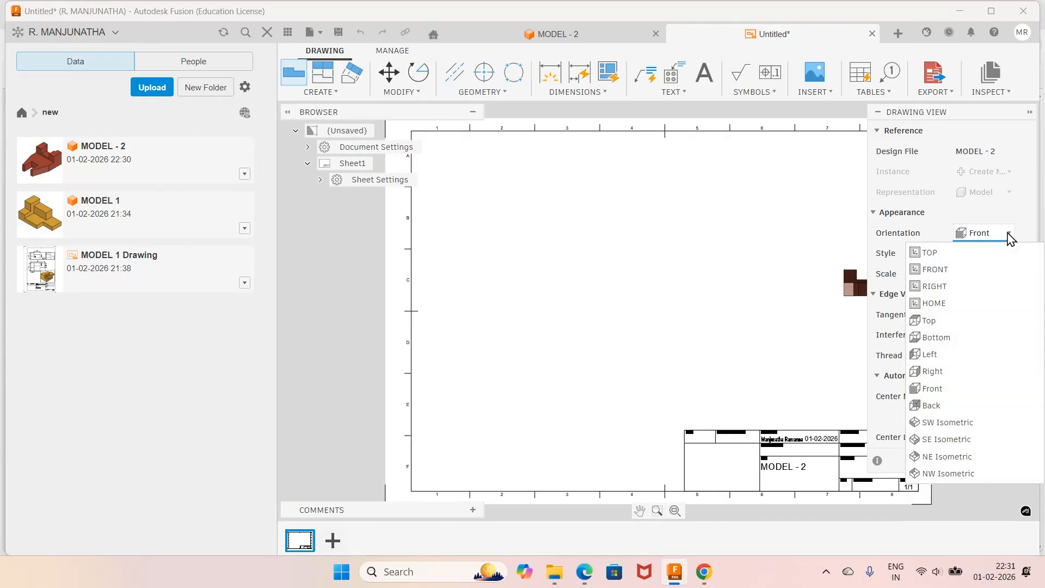
left_click(593, 36)
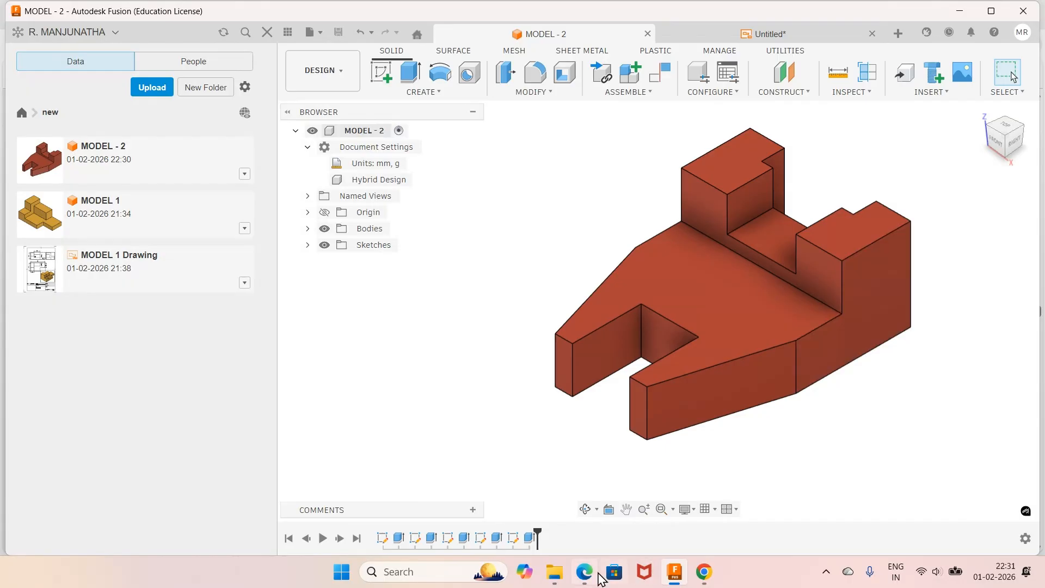
left_click(584, 573)
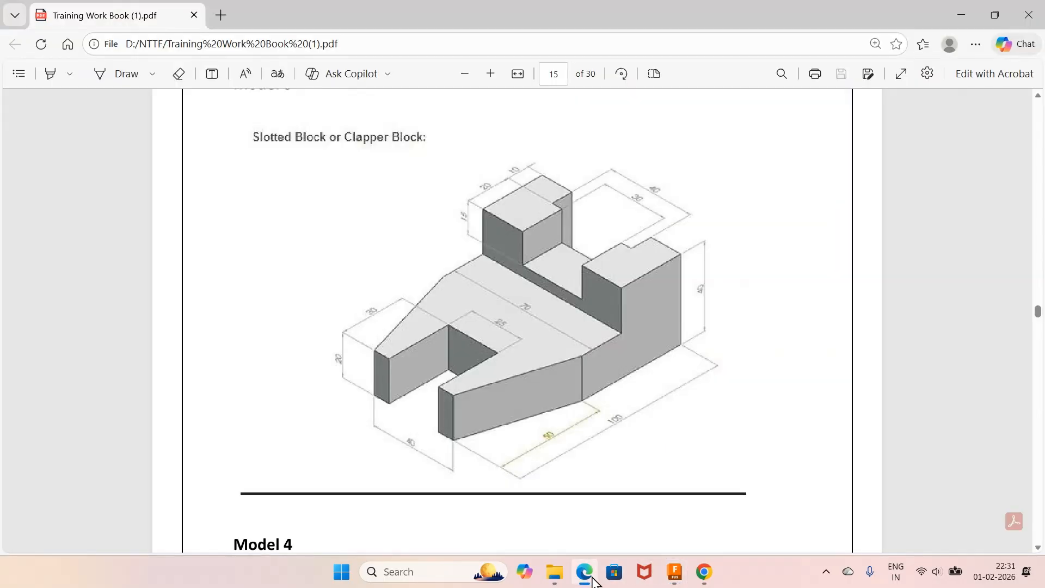
left_click(592, 577)
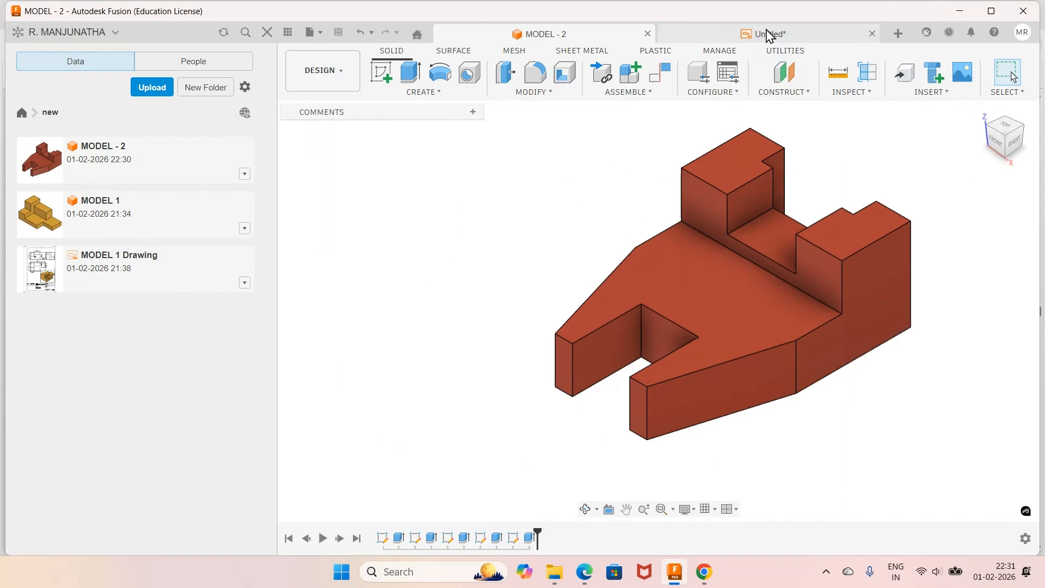
left_click(768, 34)
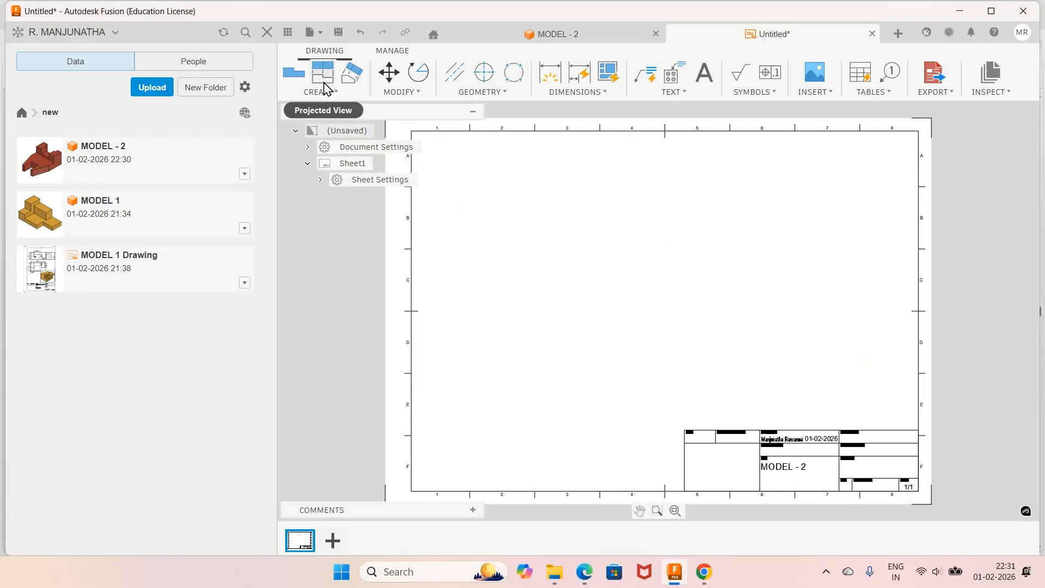
Step: Place a base view of MODEL - 2 in the RIGHT orientation at 1:1 scale in the sheet's upper-left area
left_click(301, 78)
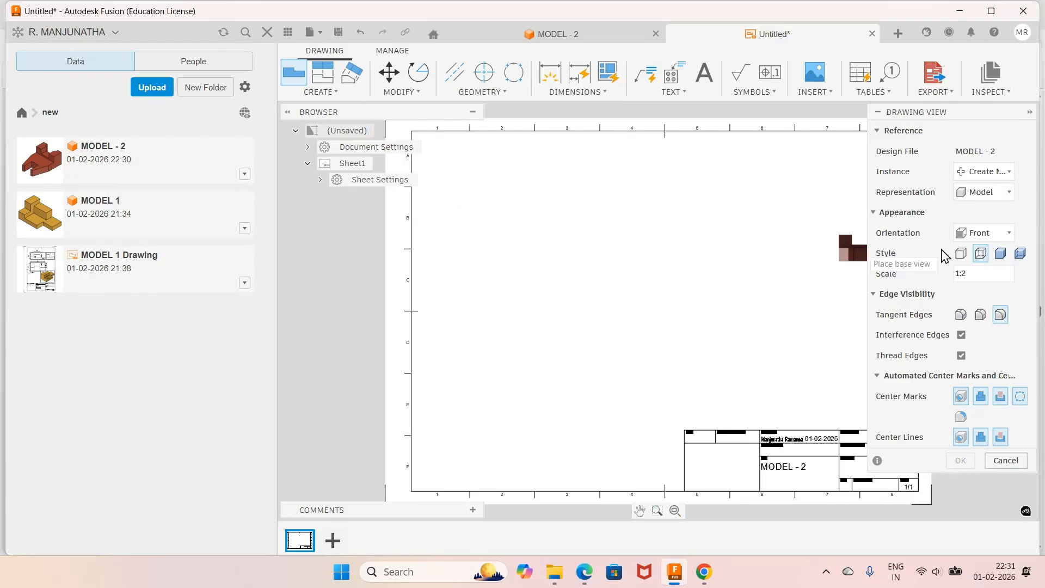
left_click(1009, 233)
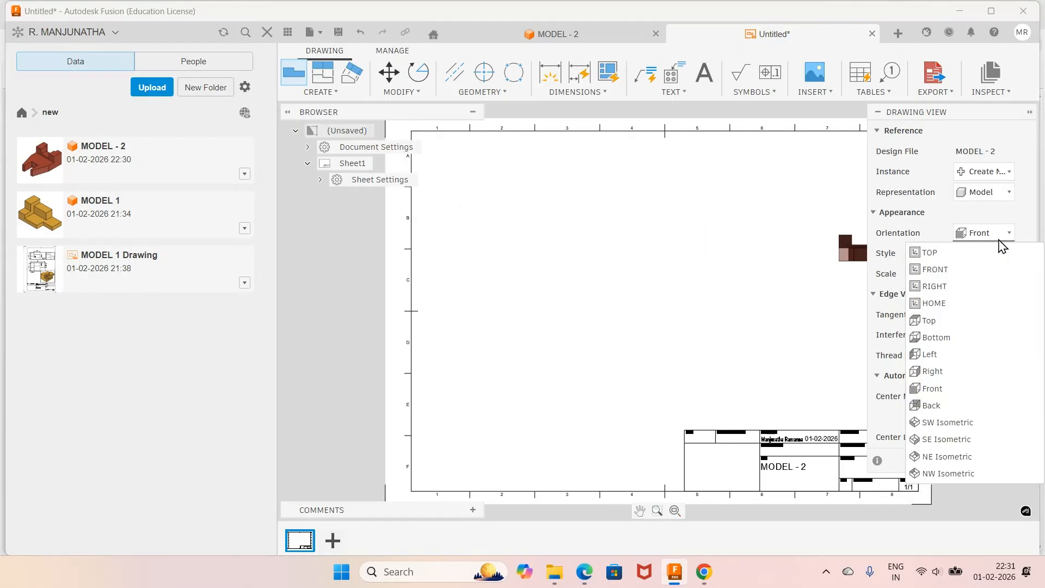
left_click(974, 283)
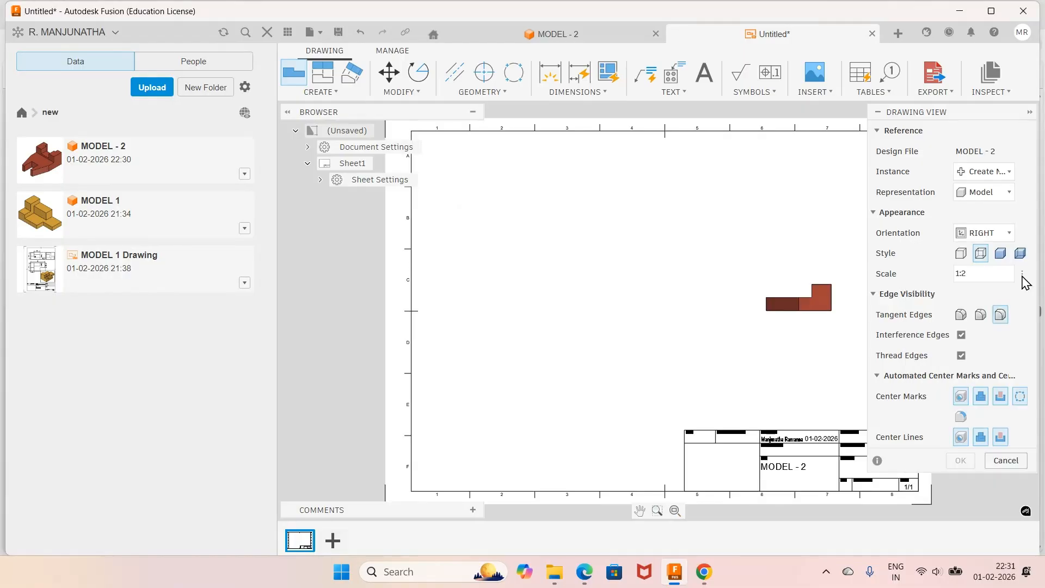
left_click(1022, 276)
left_click(938, 107)
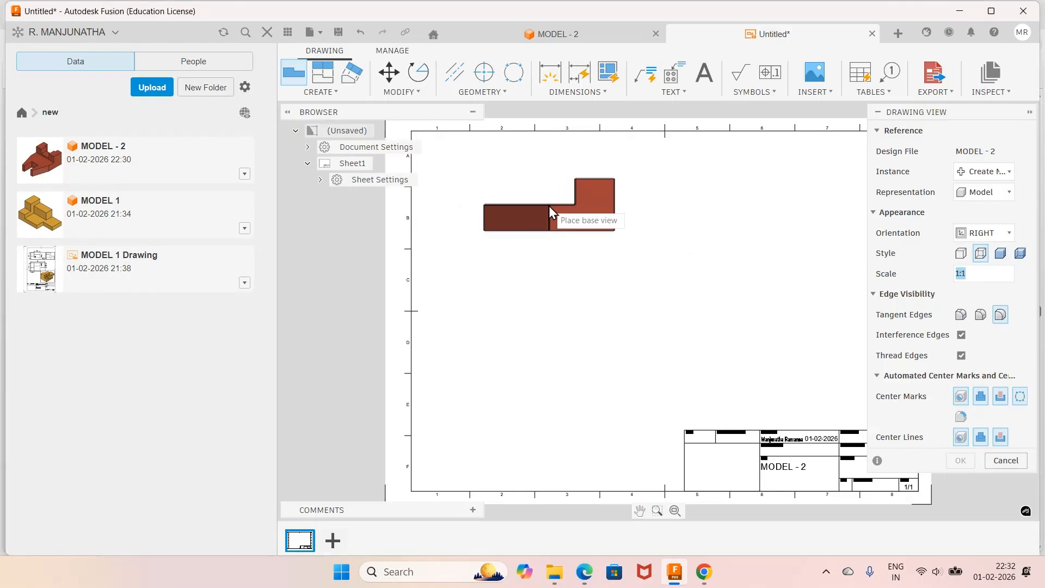
left_click(549, 211)
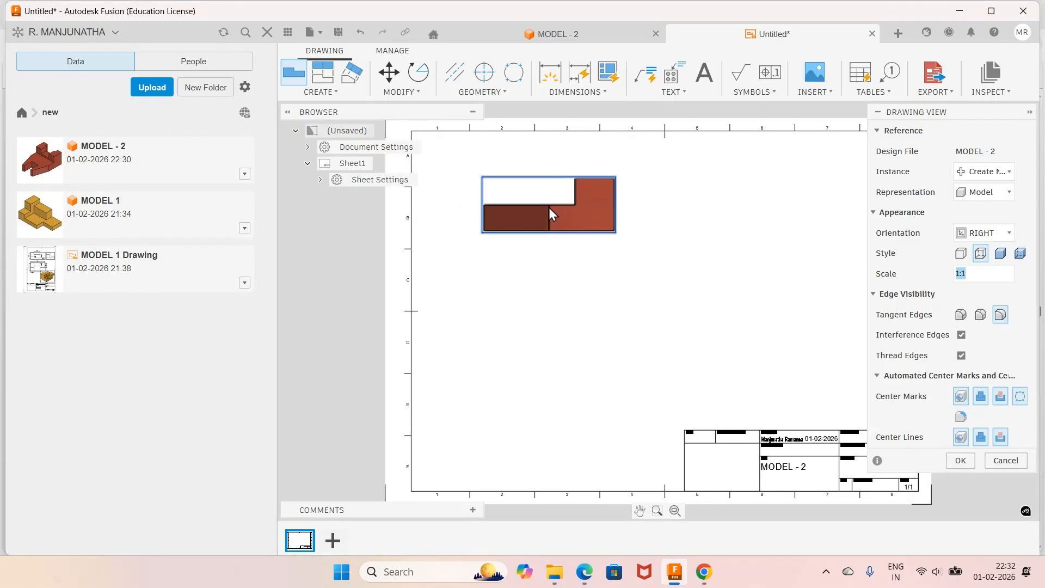
left_click(959, 460)
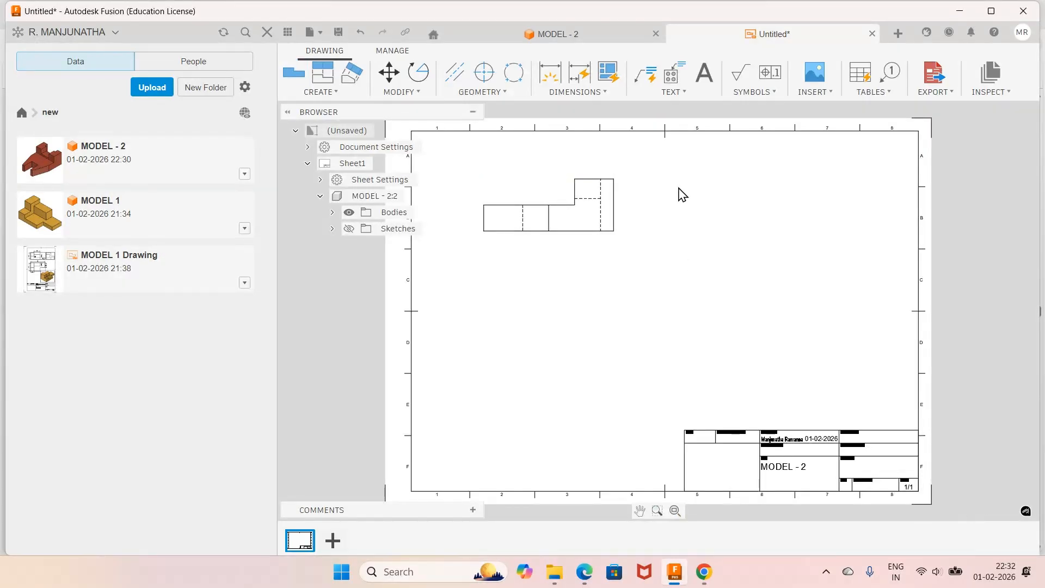
Step: Project a top view below the base view, an end view to its right and an isometric view diagonally below right
left_click(322, 72)
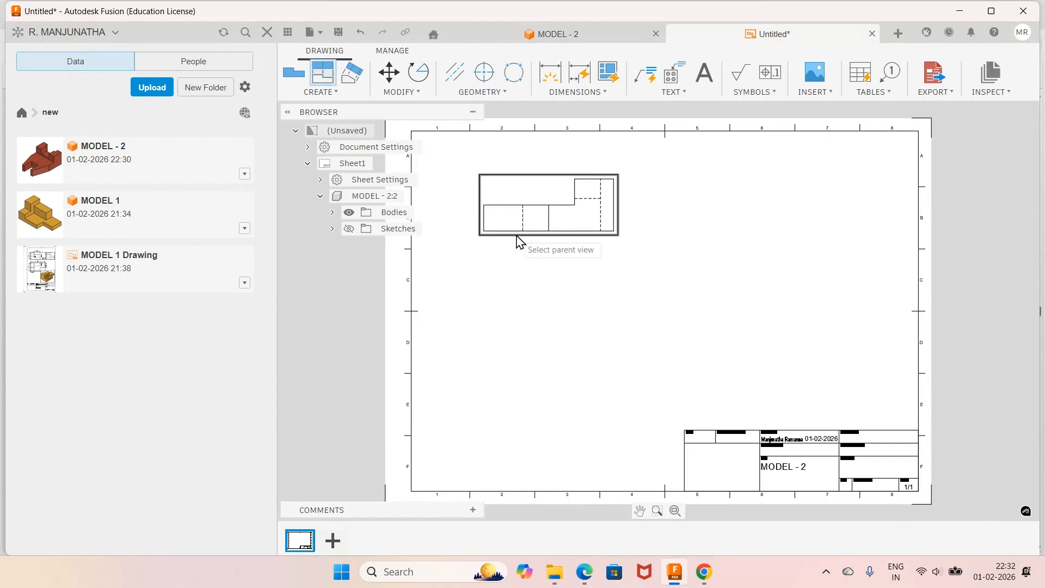
left_click(517, 231)
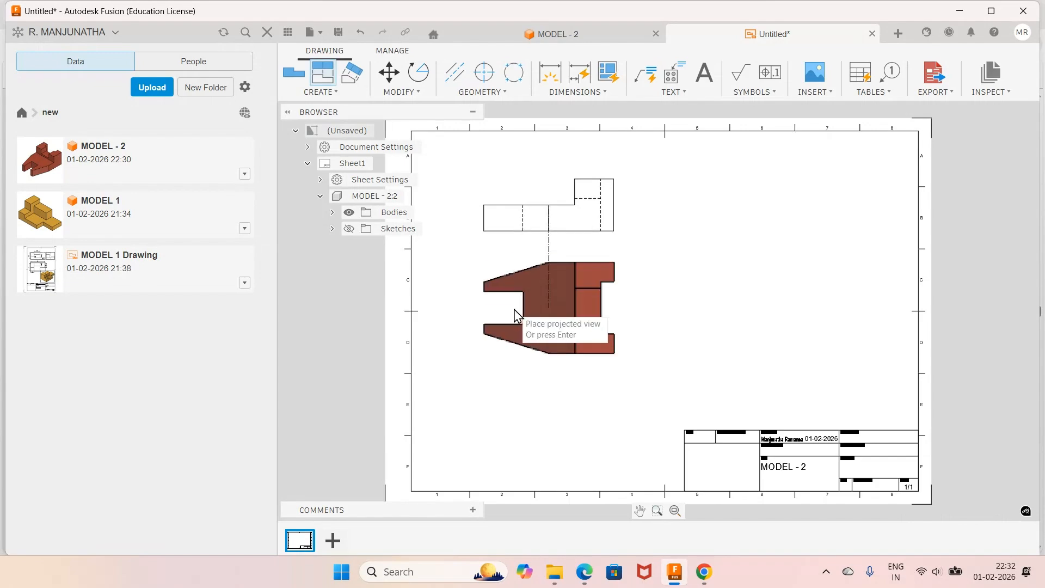
left_click(511, 336)
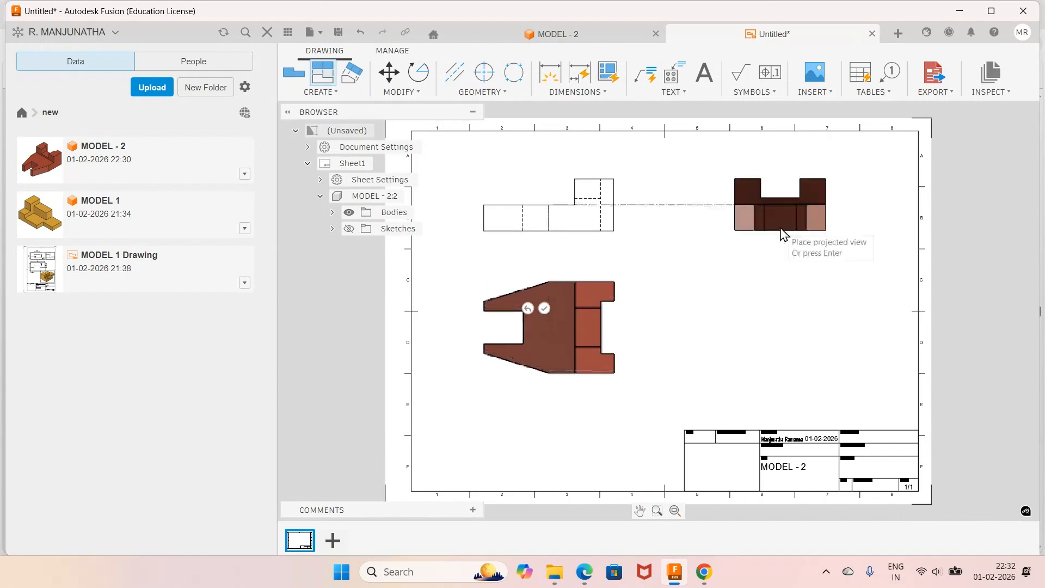
left_click(781, 227)
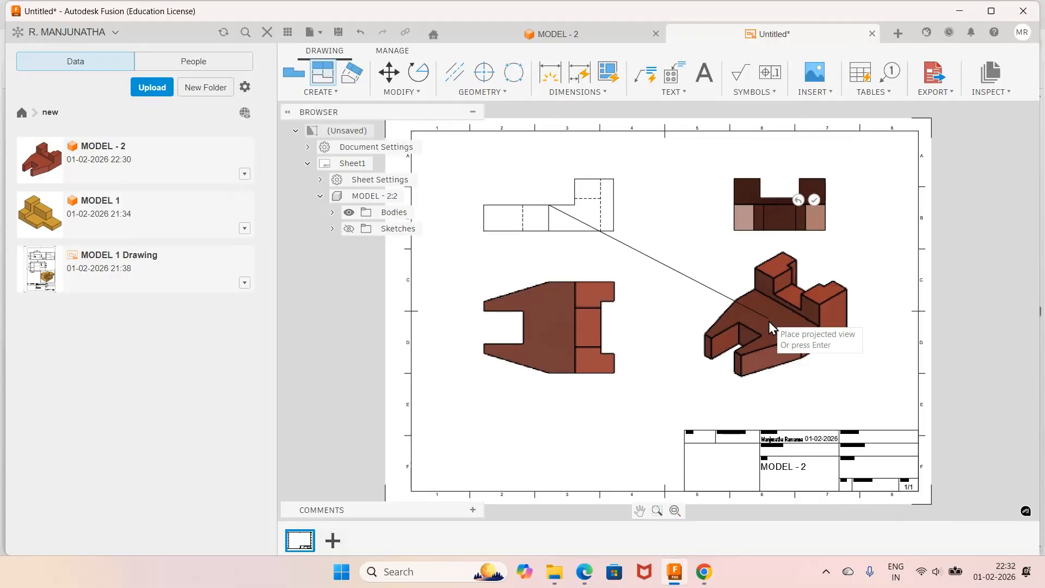
left_click(786, 352)
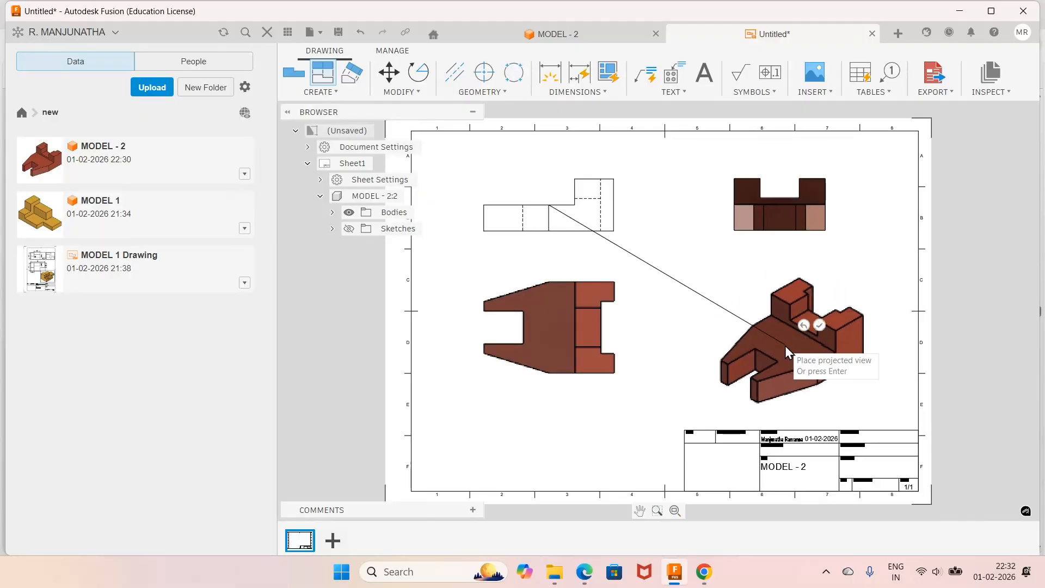
key("Return")
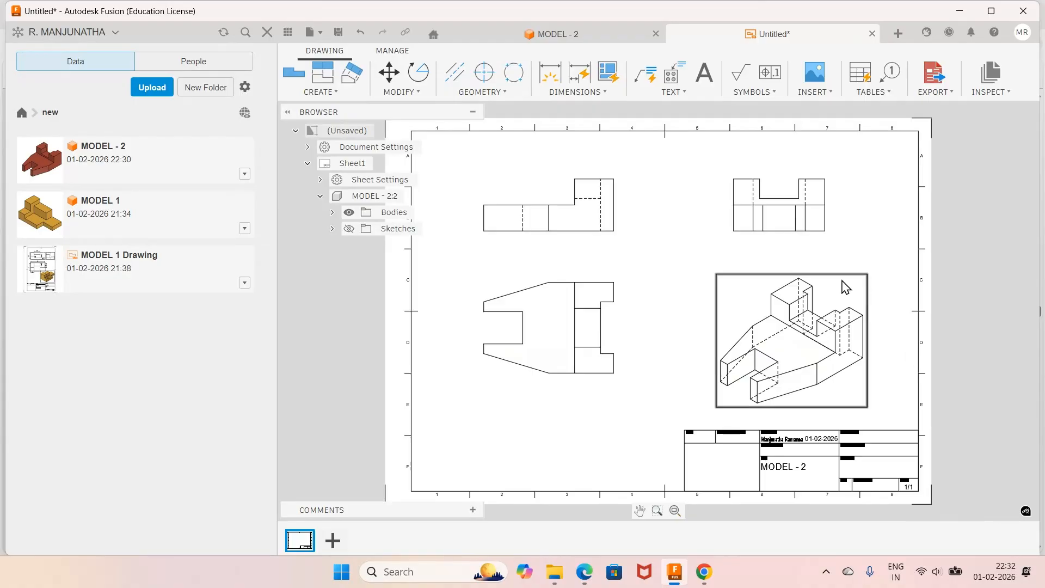
Step: Set the isometric view's style to shaded without hidden edges
double_click(845, 282)
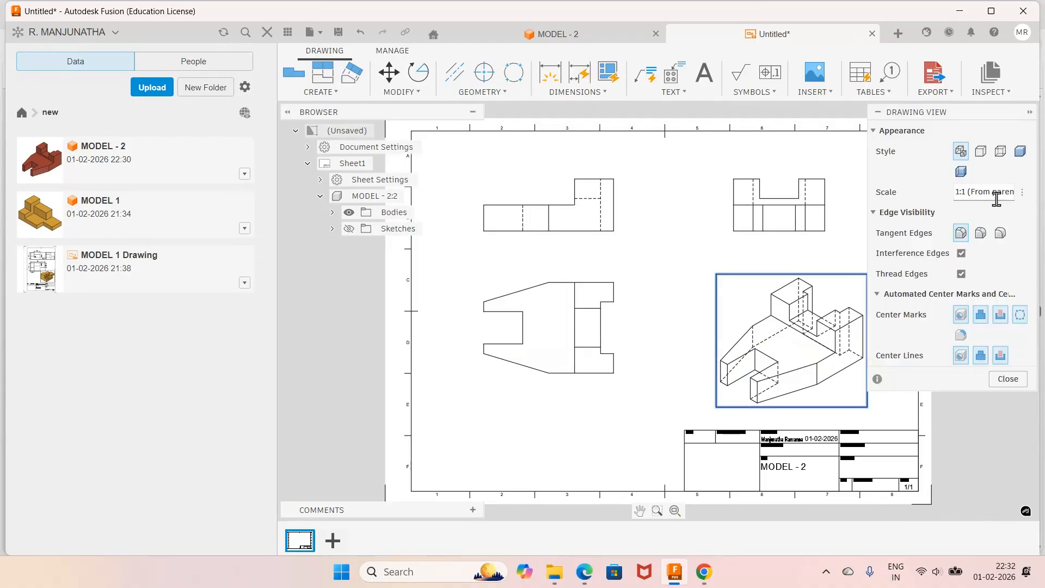
left_click(1020, 152)
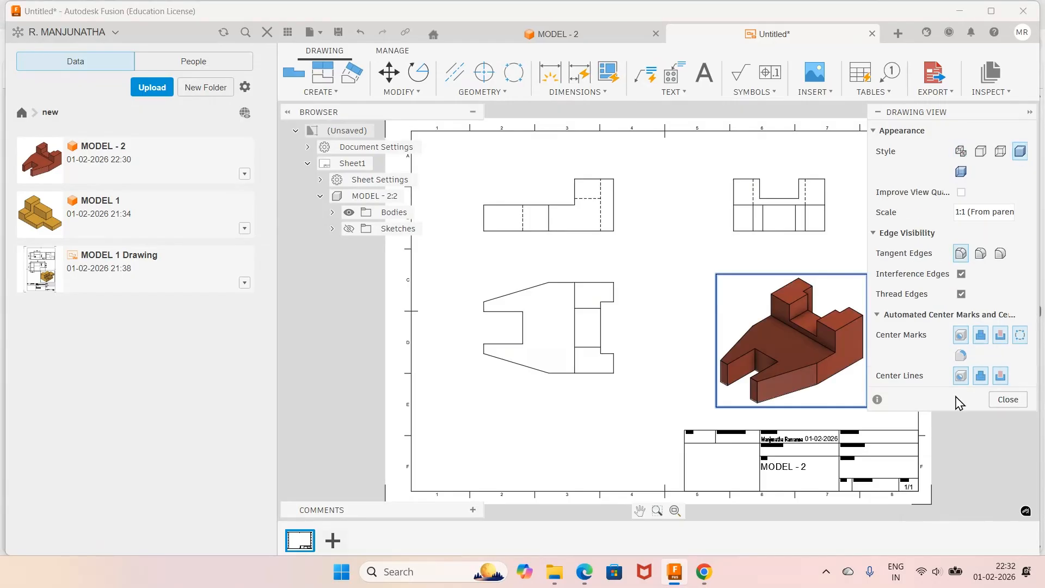
left_click(1006, 400)
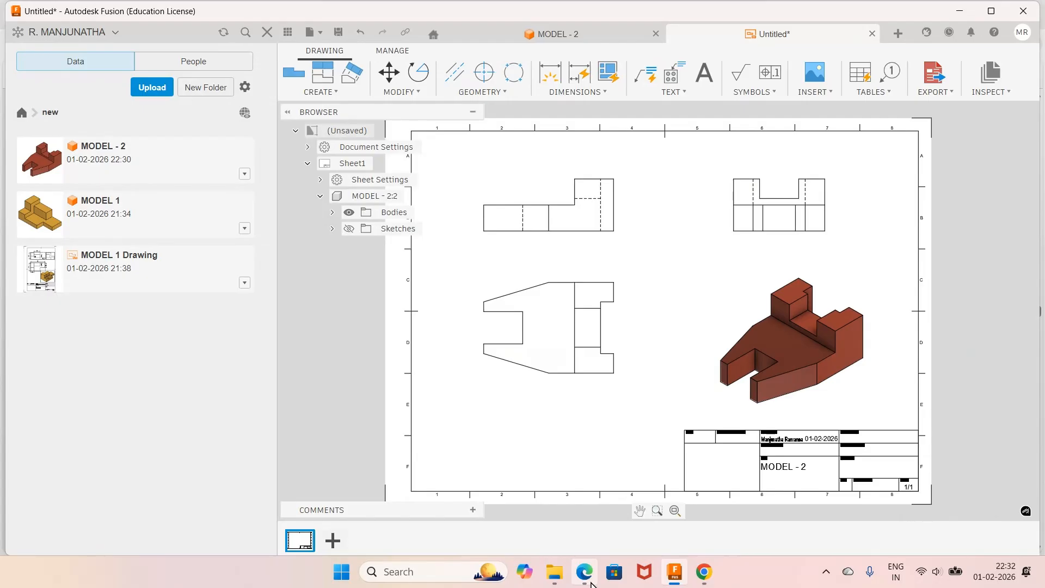
Step: Check the workbook dimensions in the browser, then dimension the overall width of the block in the drawing's top view
left_click(585, 573)
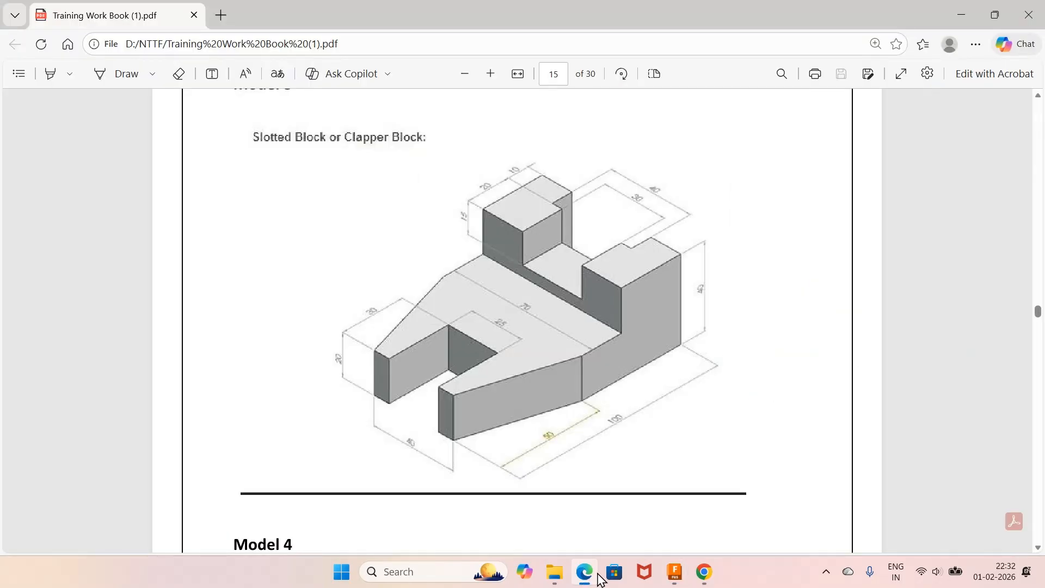
left_click(673, 572)
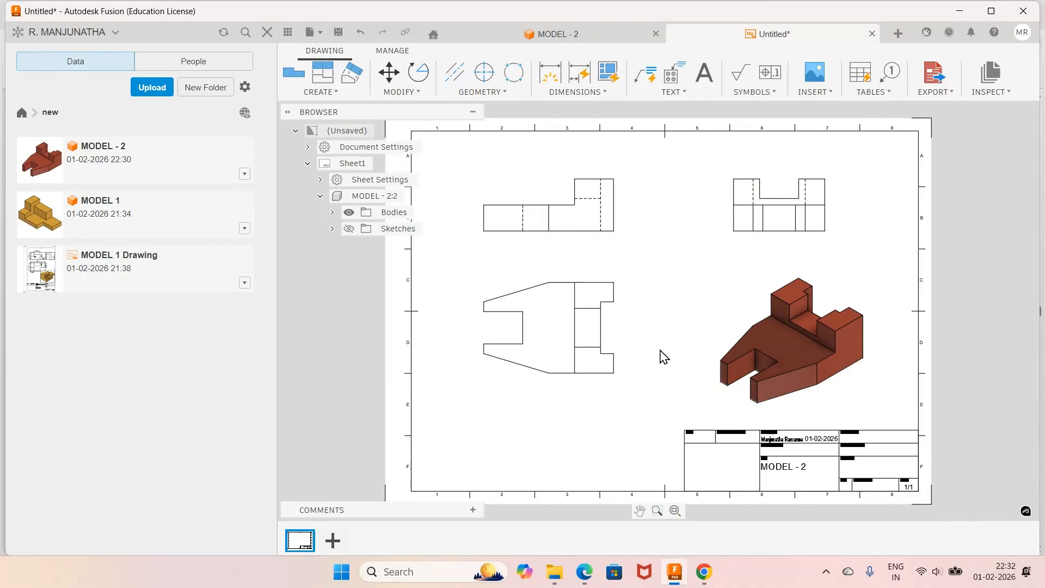
left_click(585, 577)
left_click(674, 573)
left_click(604, 92)
left_click(606, 174)
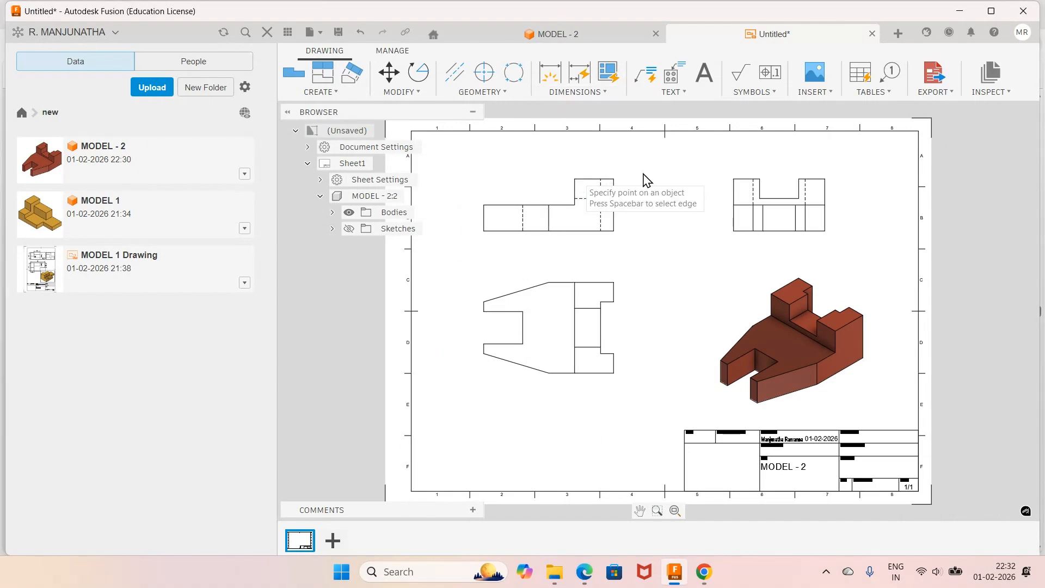
left_click(613, 282)
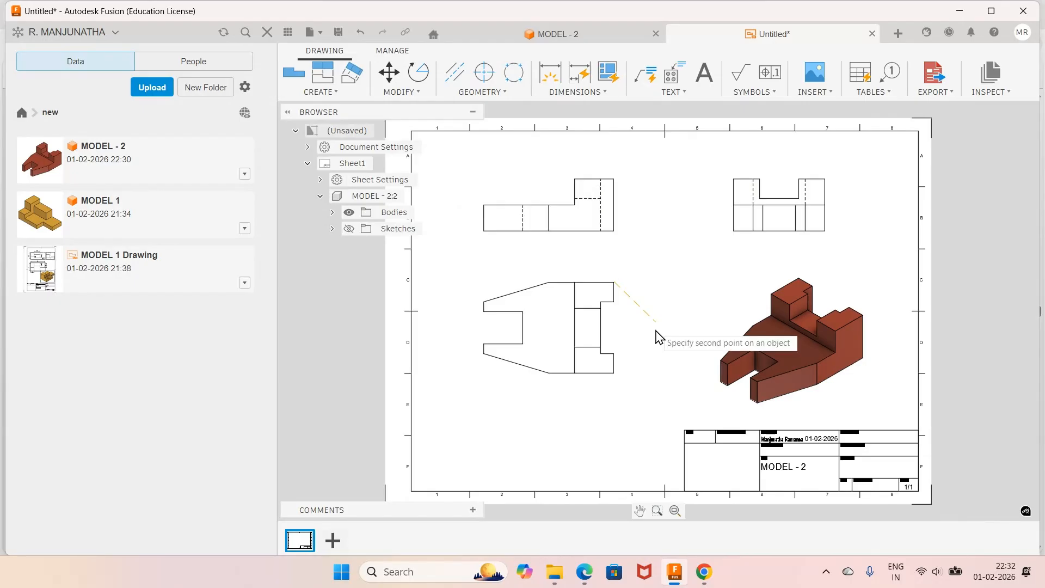
left_click(614, 373)
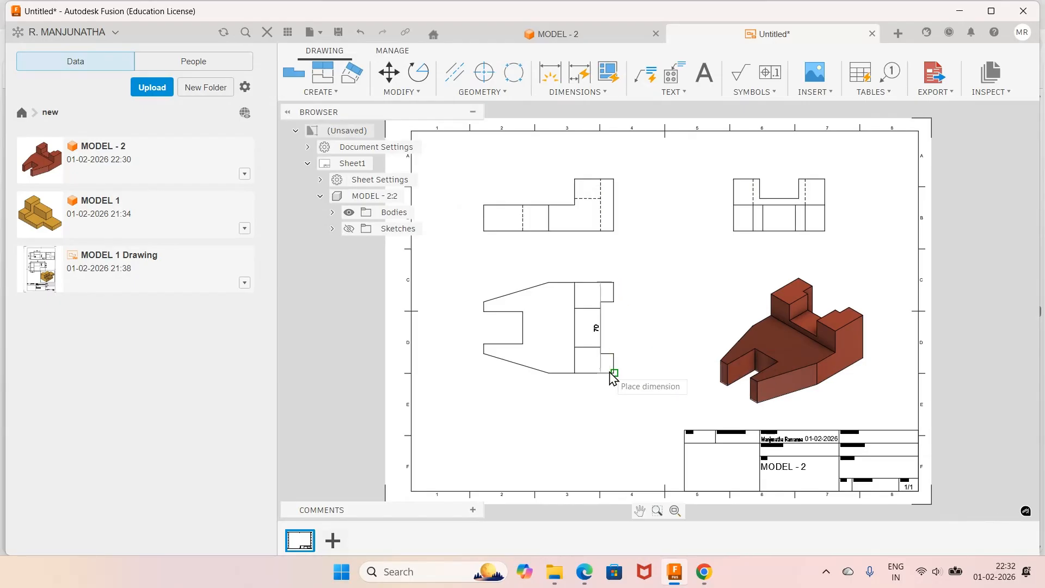
left_click(643, 367)
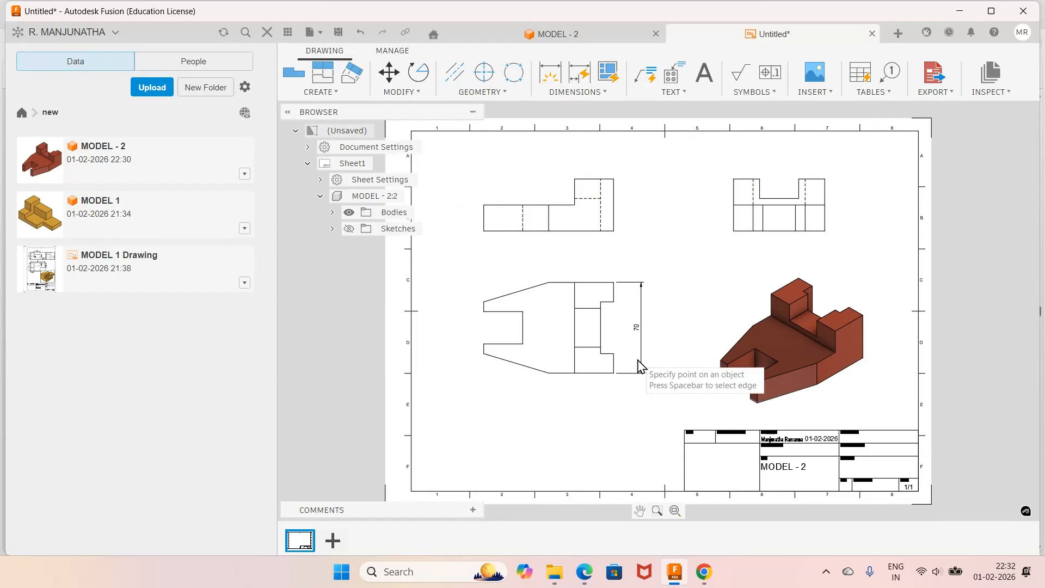
Step: Dimension the width of the rear notch in the top view, between the block's right edge and the overall width dimension
scroll(639, 362, "up", 3)
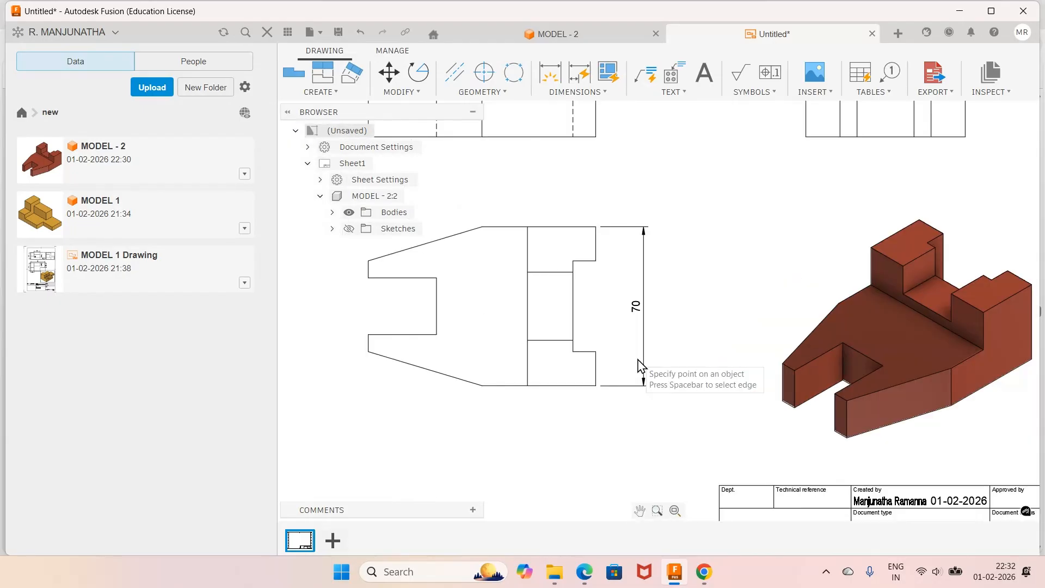
left_click(595, 262)
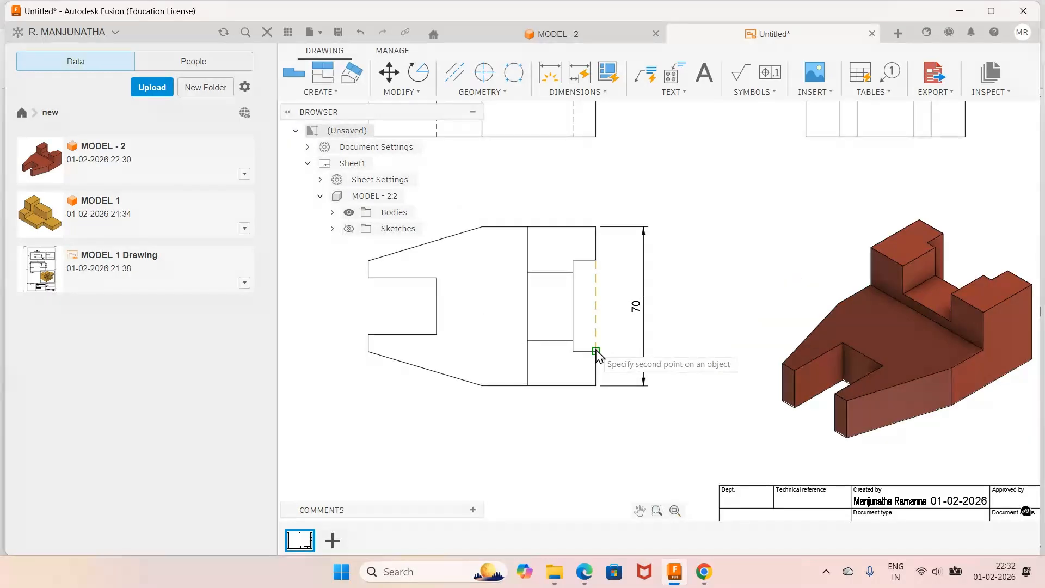
left_click(596, 352)
left_click(619, 351)
scroll(621, 348, "down", 1)
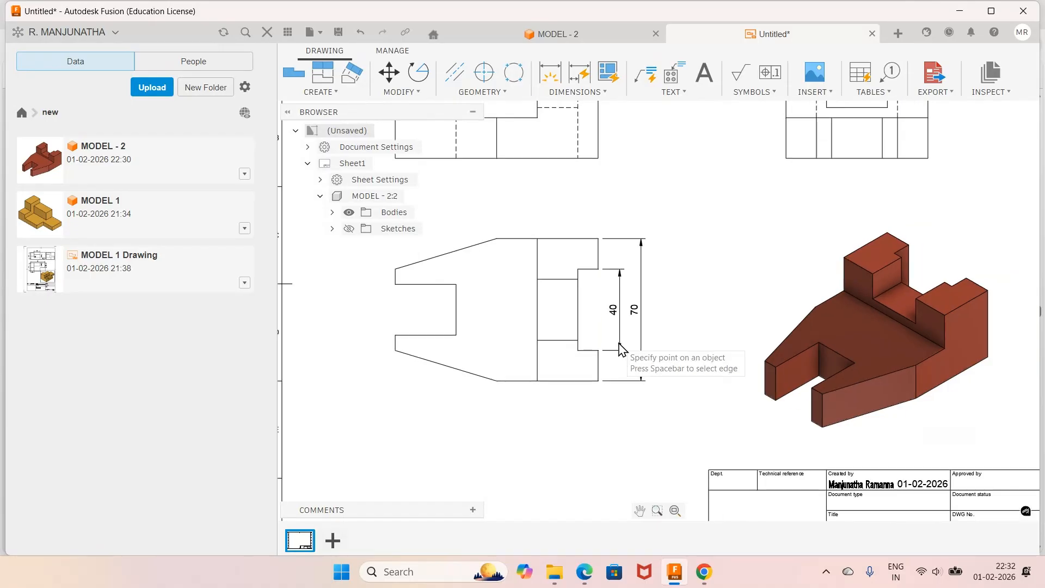
Step: Dimension the width of the channel between the rear uprights in the top view, placing it on the slot side of the channel
left_click(537, 279)
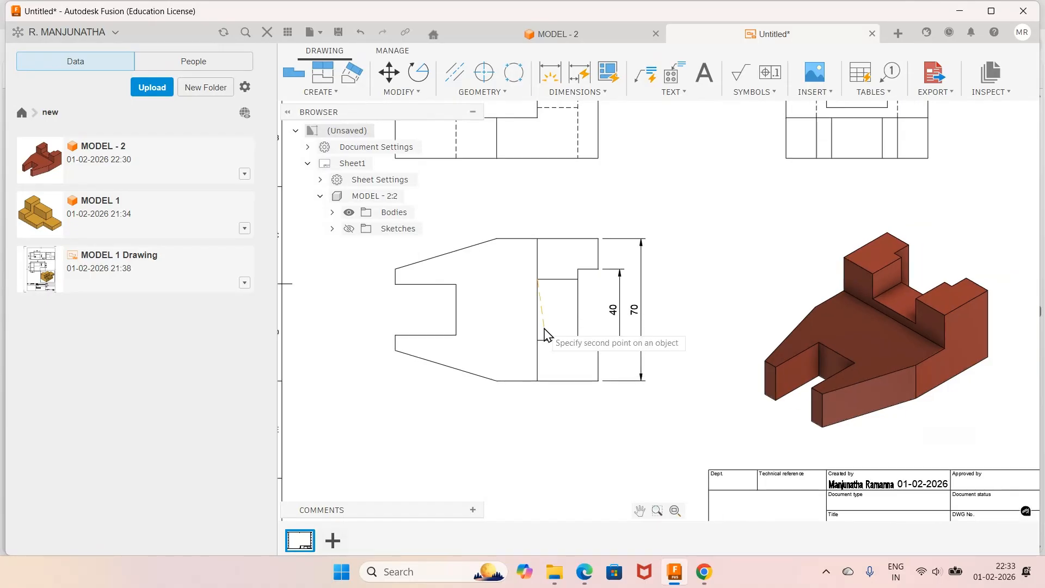
left_click(538, 340)
left_click(515, 321)
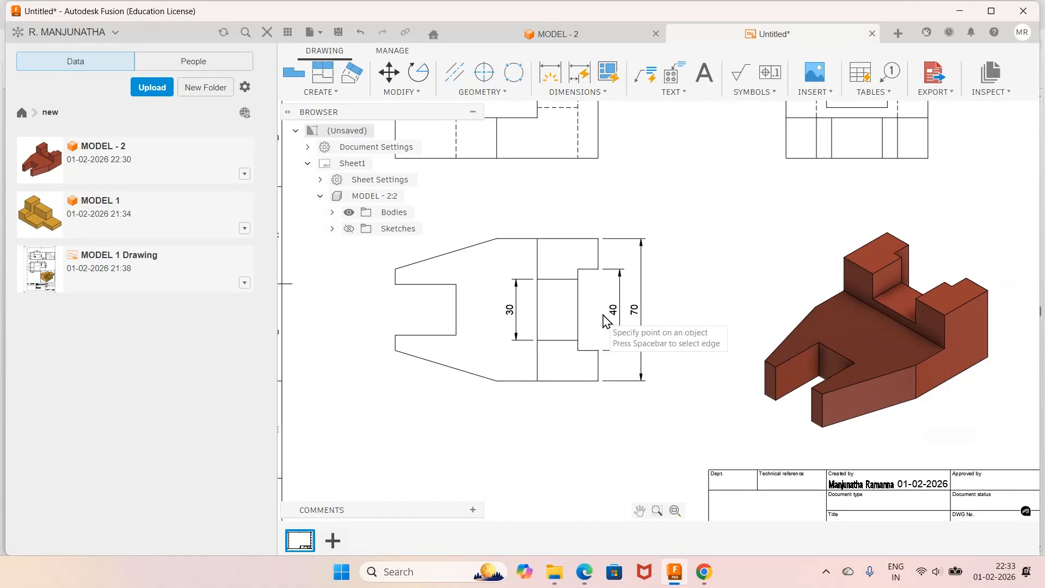
Step: Dimension the length of the raised rear portion above the top view and the depth of the rear notch just above the notch
left_click(539, 241)
left_click(598, 238)
left_click(568, 217)
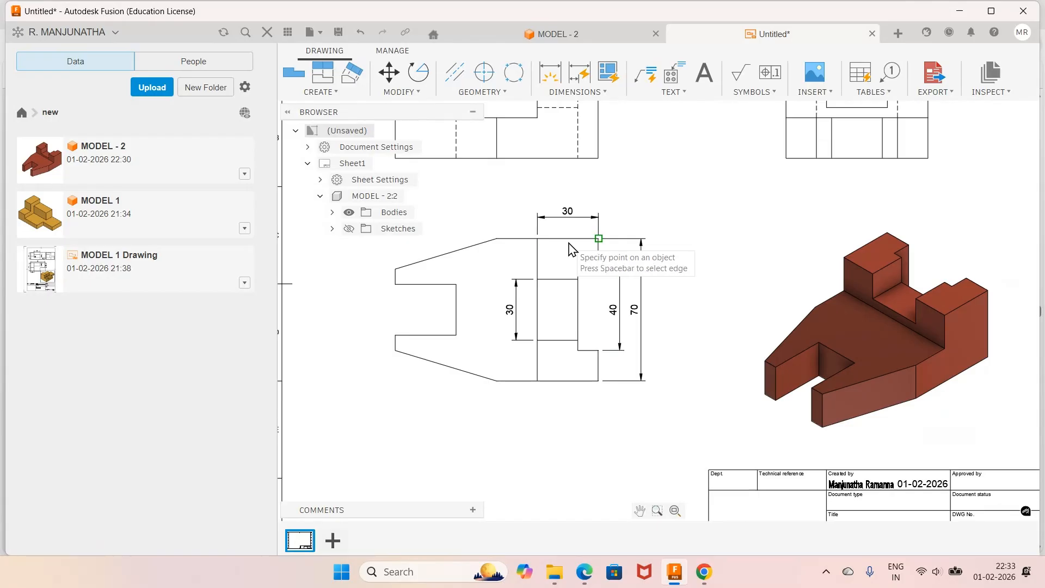
left_click(579, 269)
left_click(598, 269)
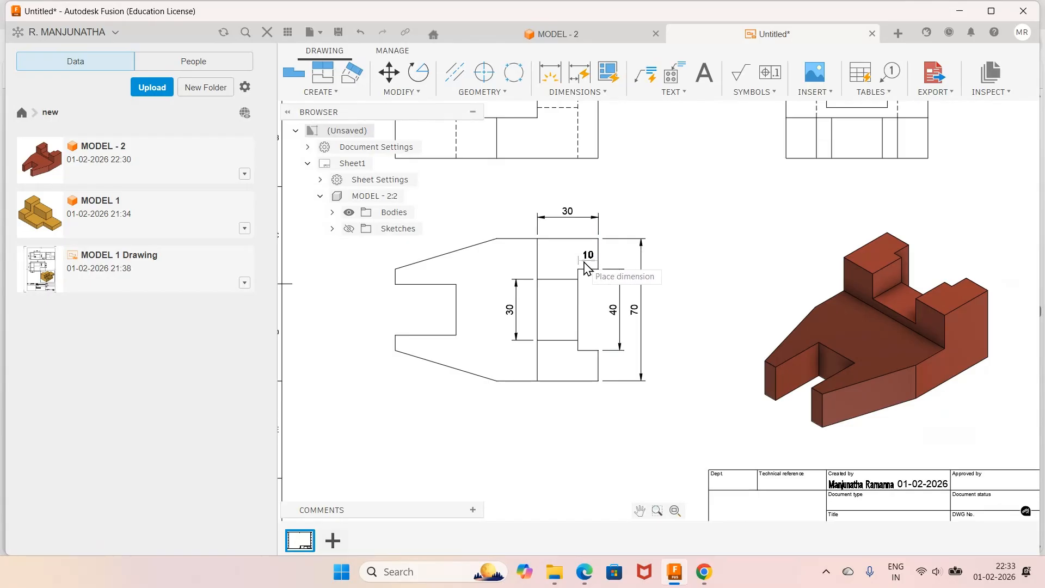
left_click(585, 264)
Step: Dimension the overall height of the block beside the rear edge of the base view
scroll(746, 257, "down", 3)
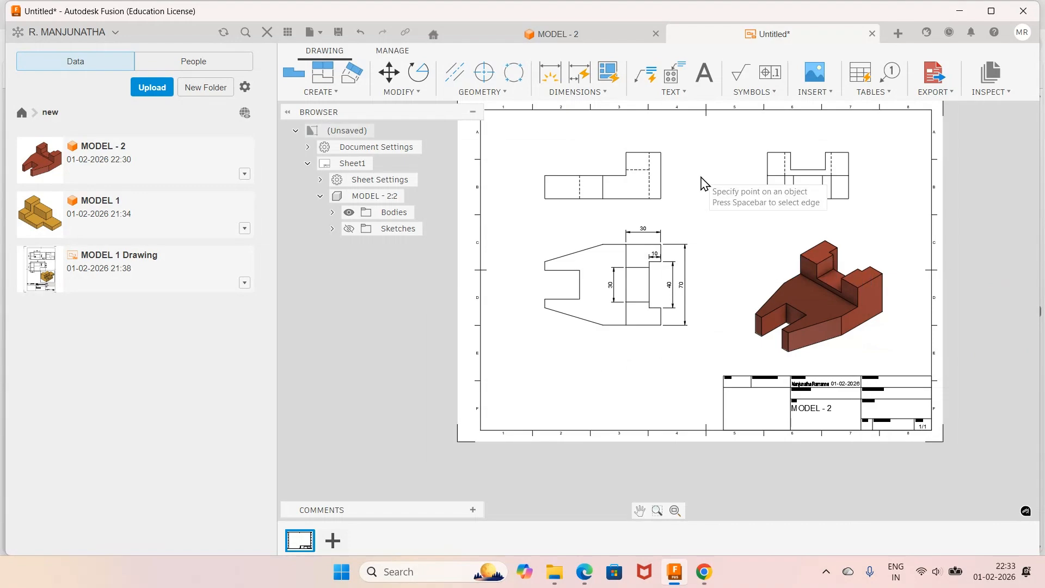
left_click(661, 153)
left_click(660, 198)
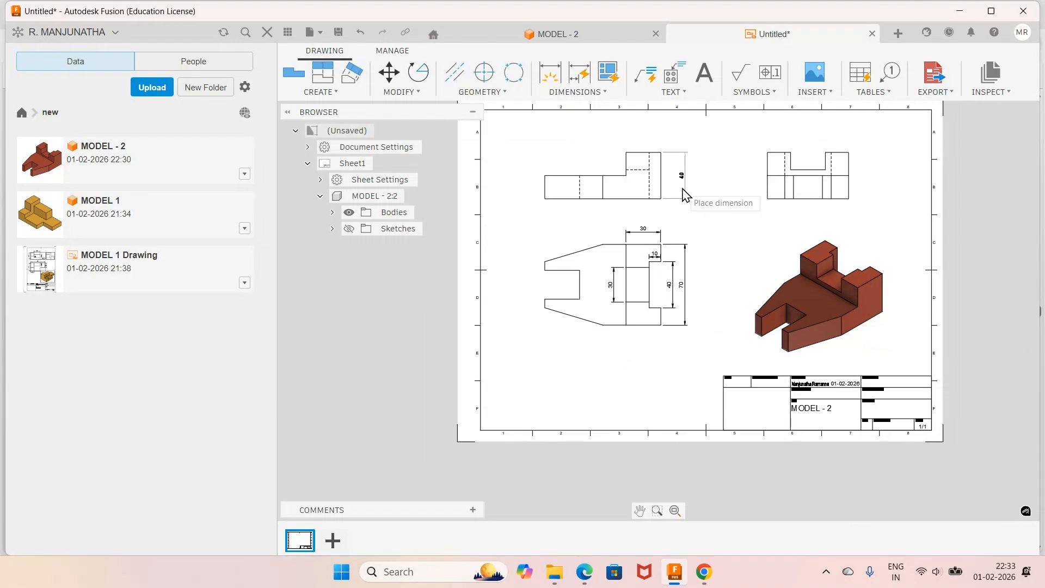
left_click(683, 194)
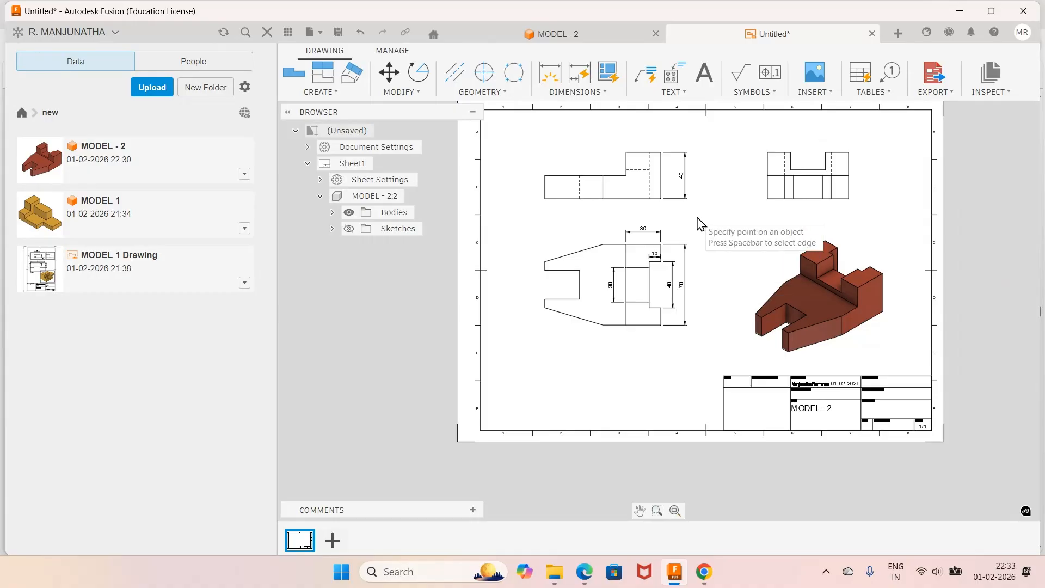
scroll(699, 219, "up", 3)
left_click(642, 130)
left_click(642, 135)
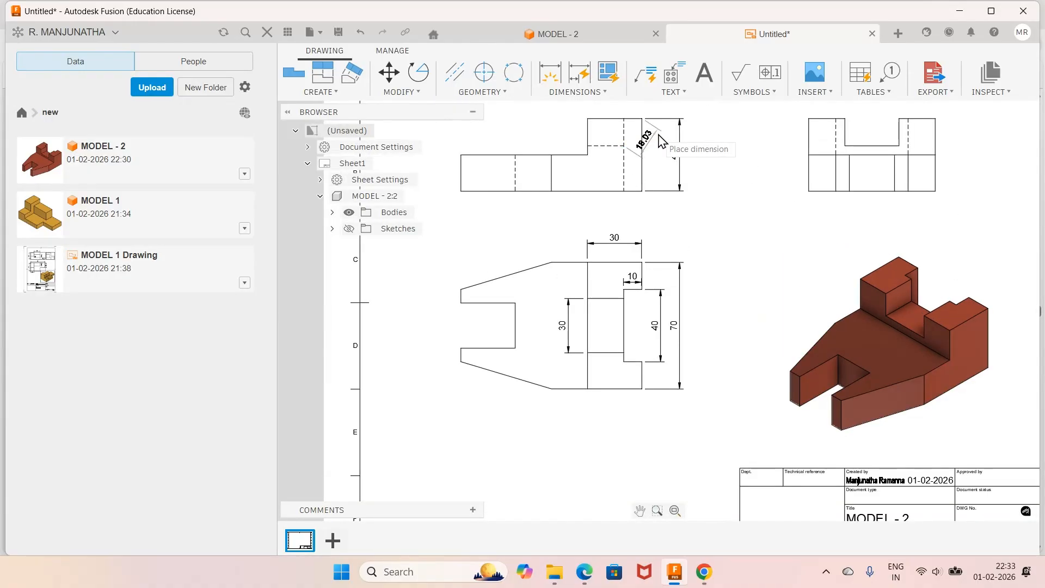
key("Escape")
Step: Add a linear dimension for the channel's depth in the base view, between the rear edge and the overall height dimension
left_click(577, 92)
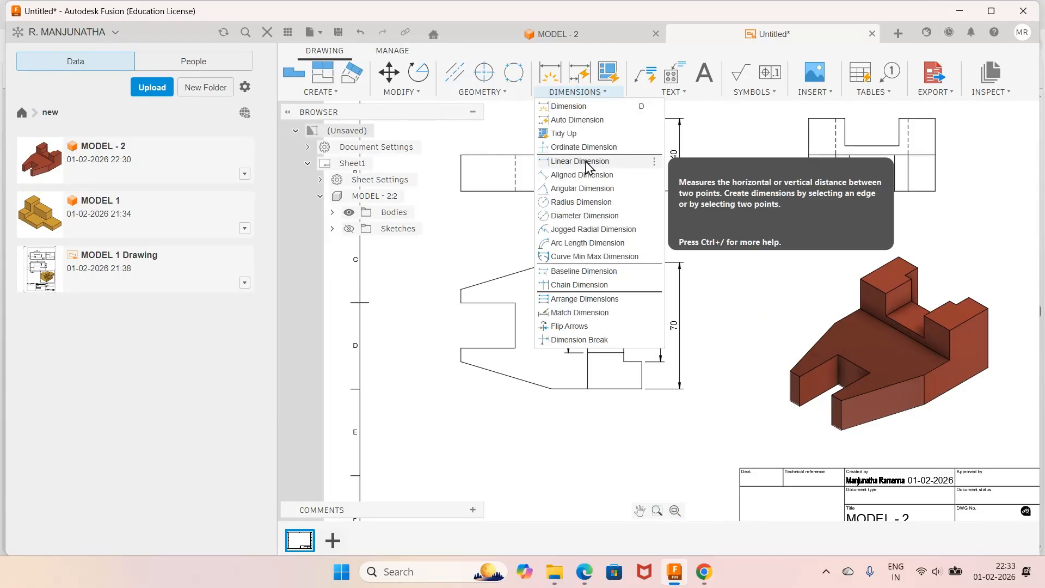
left_click(586, 163)
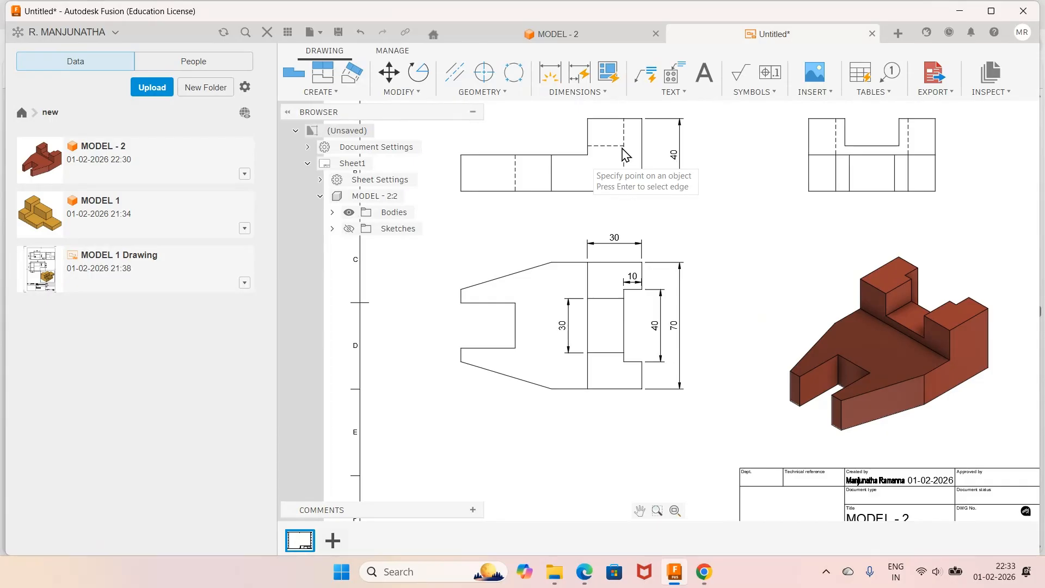
left_click(642, 119)
left_click(642, 146)
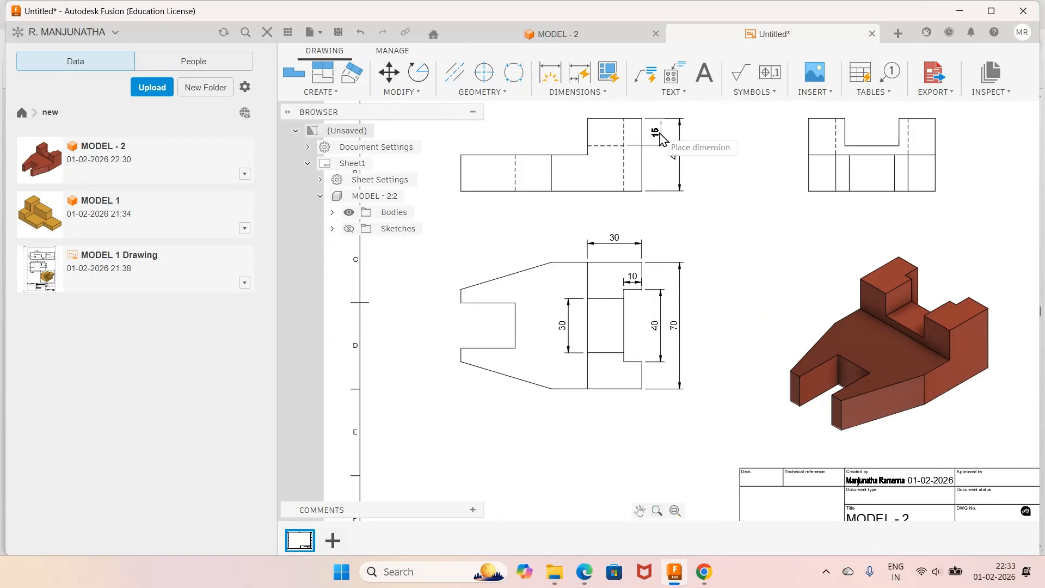
left_click(660, 133)
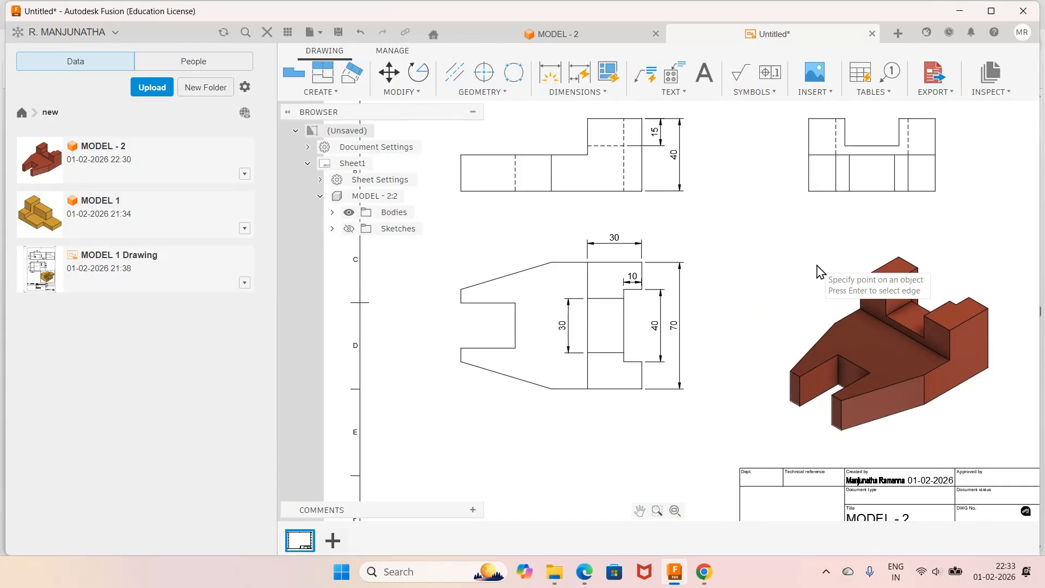
Step: Dimension the overall length below the top view and the length of the tapered portion between it and the view
left_click(464, 372)
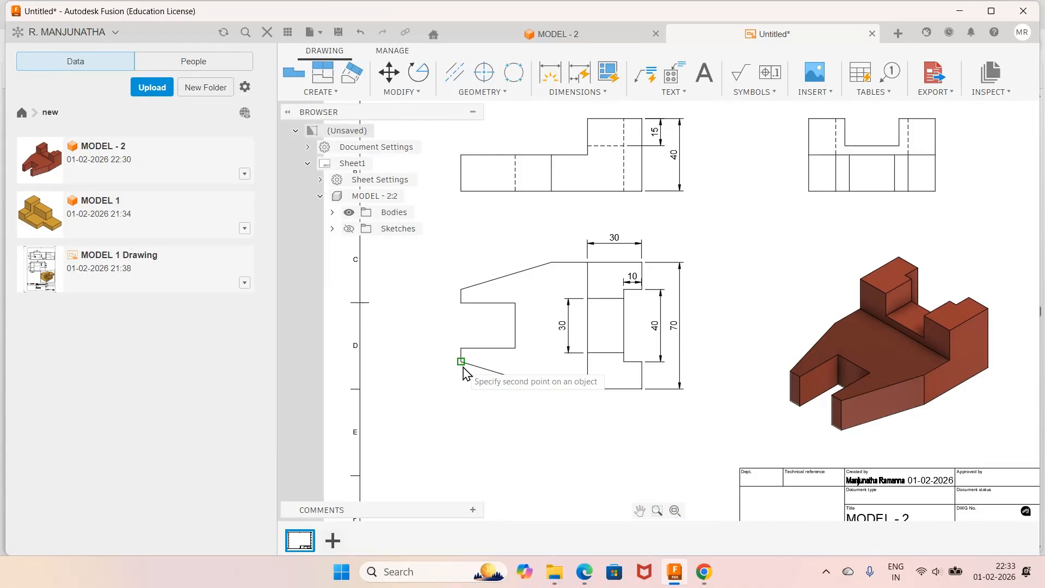
left_click(621, 415)
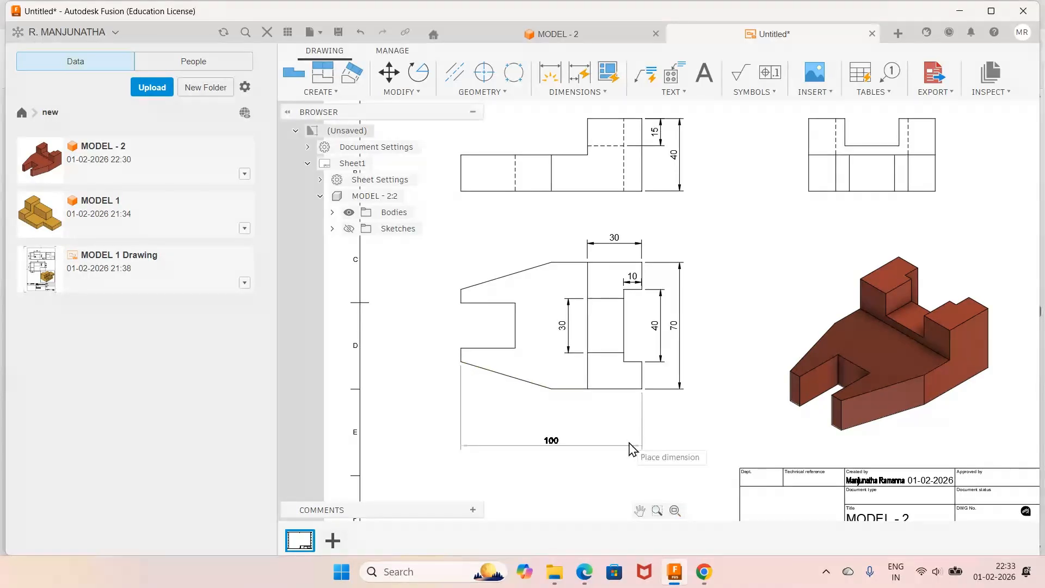
left_click(630, 449)
left_click(461, 362)
left_click(552, 389)
left_click(540, 422)
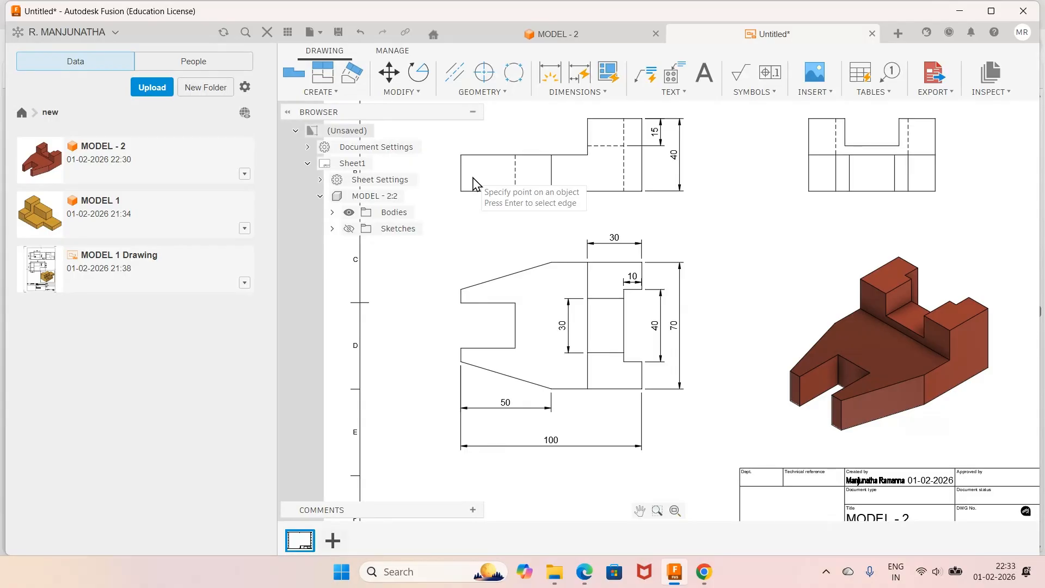
Step: Dimension the base thickness at the front end of the base view
left_click(461, 154)
left_click(462, 191)
left_click(439, 173)
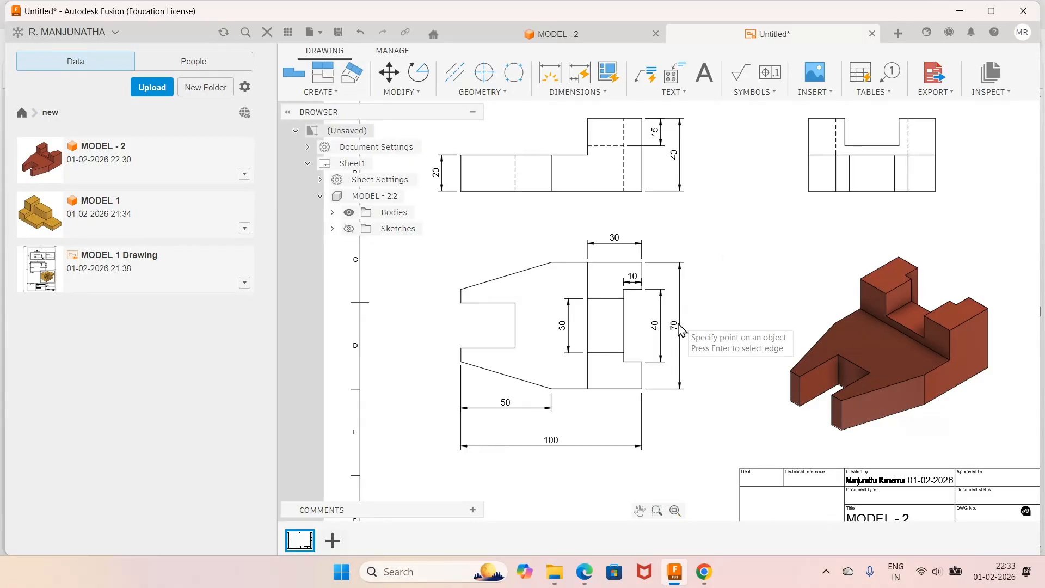
Step: Dimension the front slot's opening width beside the top view's front end and the slot's depth above the view
left_click(462, 348)
left_click(461, 304)
left_click(438, 326)
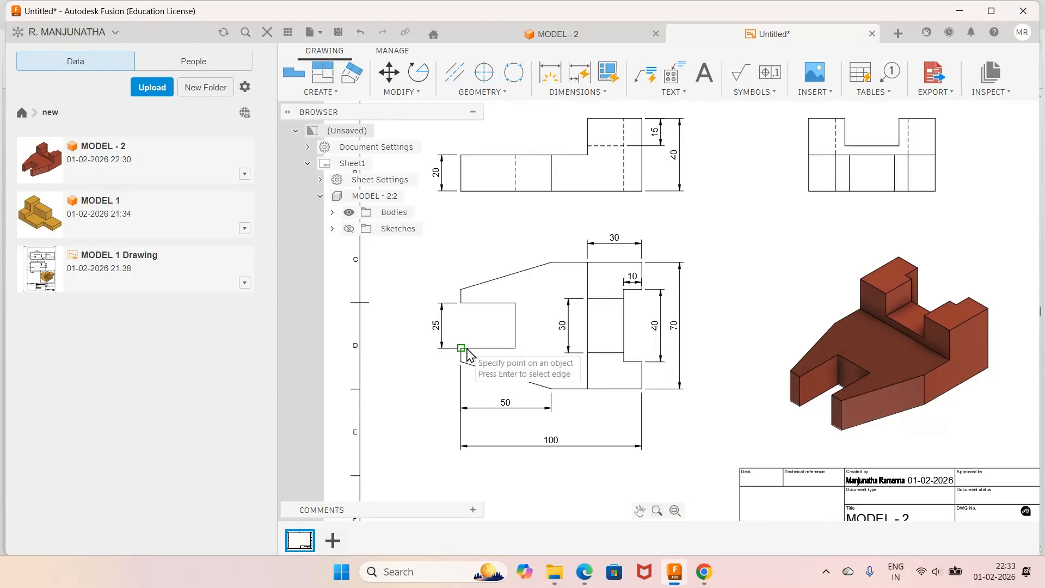
left_click(462, 303)
left_click(515, 303)
left_click(512, 245)
Step: Dimension the width of the tapered front end in the top view, outside the slot width dimension
left_click(461, 289)
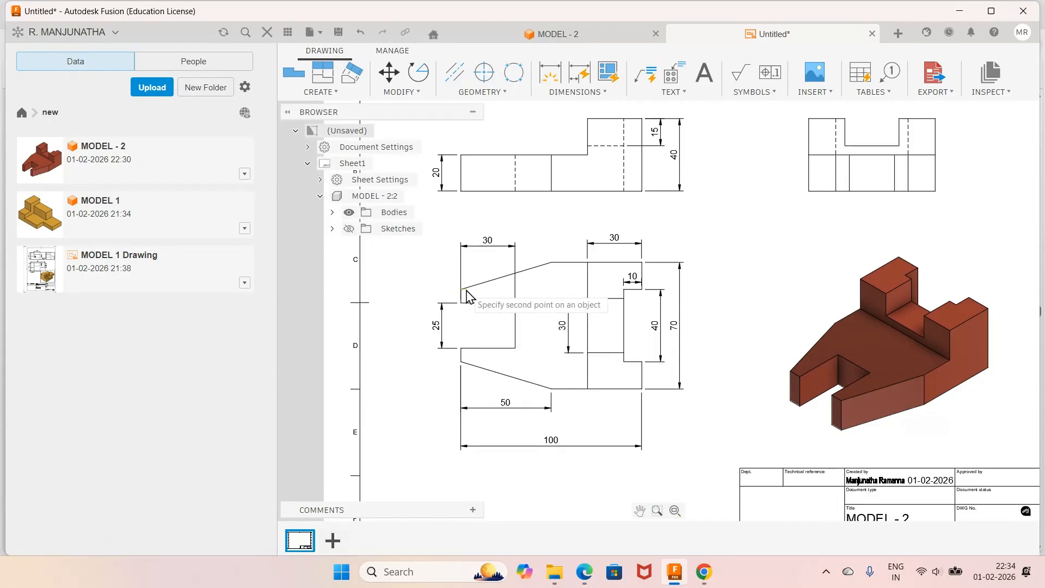
left_click(461, 361)
left_click(429, 359)
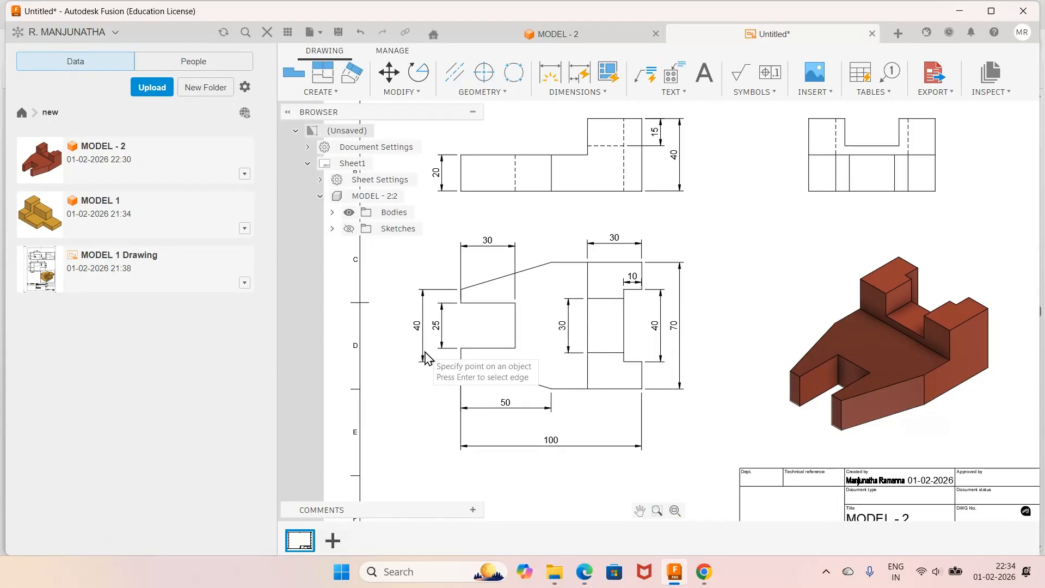
Step: Try a base thickness dimension beside the end view and undo it
left_click(935, 155)
left_click(936, 191)
left_click(949, 190)
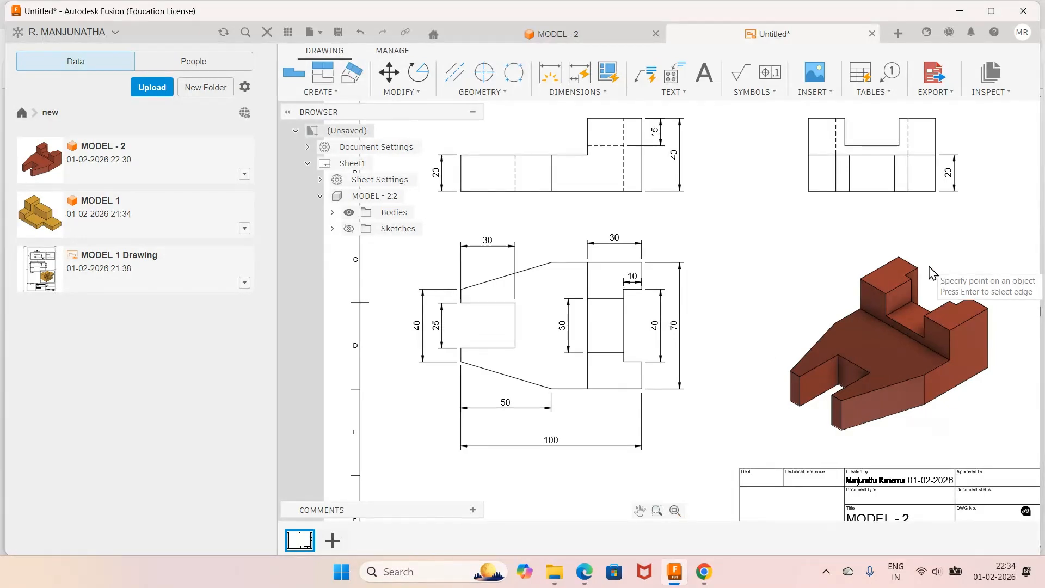
key("ctrl+z")
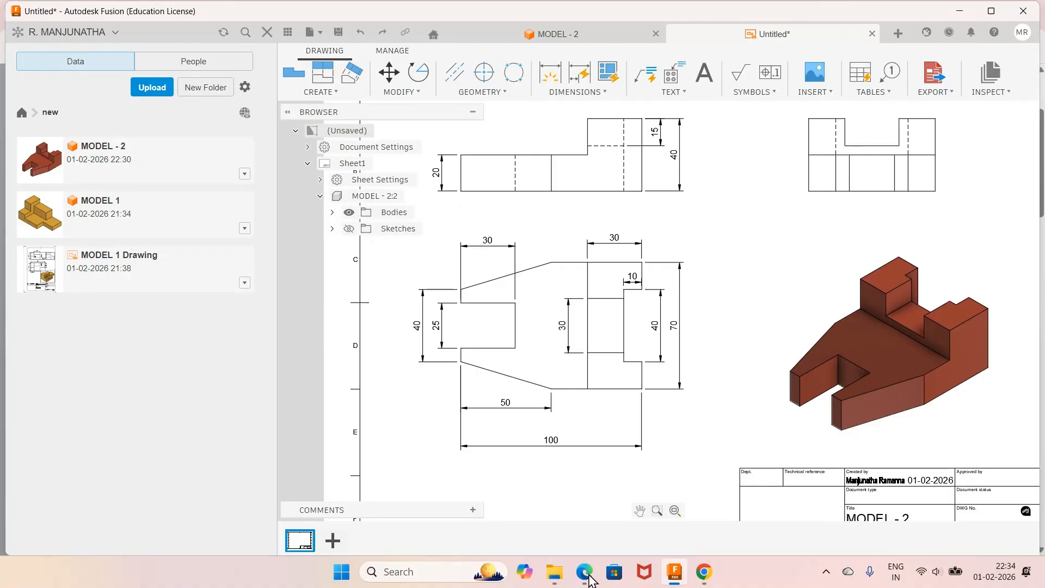
Step: Switch to the browser and compare the workbook's slotted block dimensions with those in the Fusion drawing
left_click(588, 575)
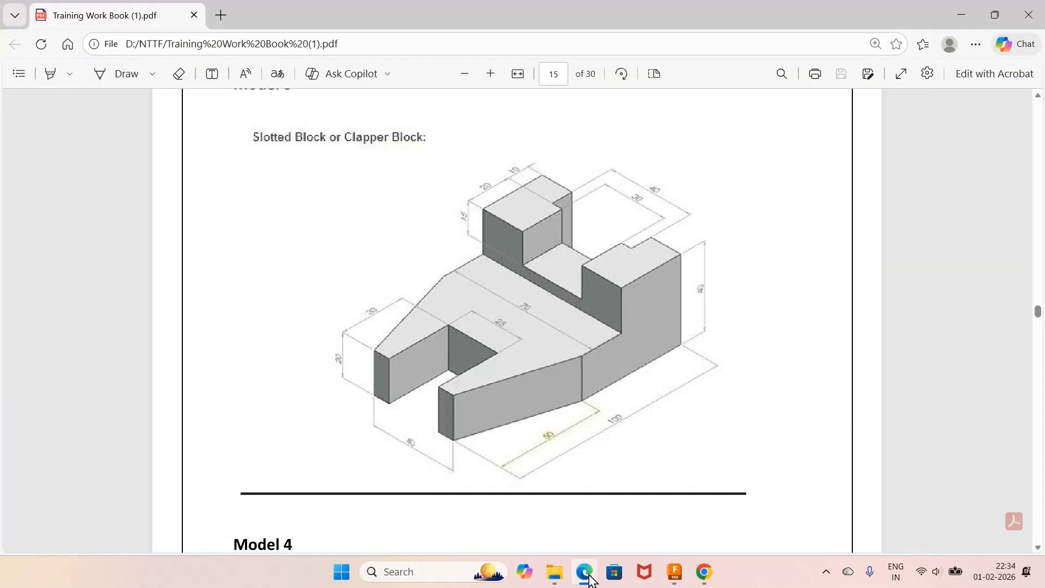
left_click(589, 576)
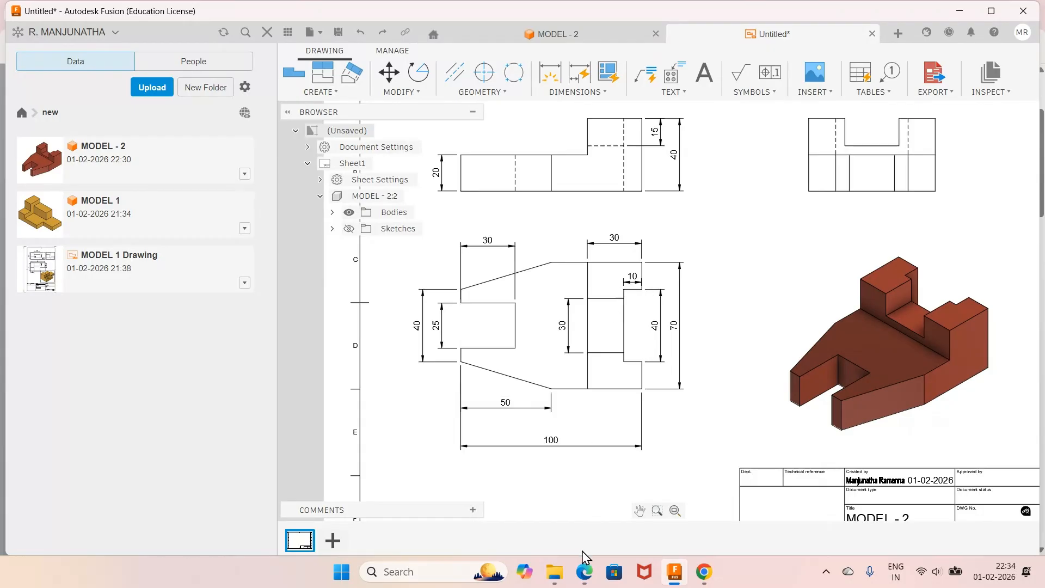
left_click(584, 574)
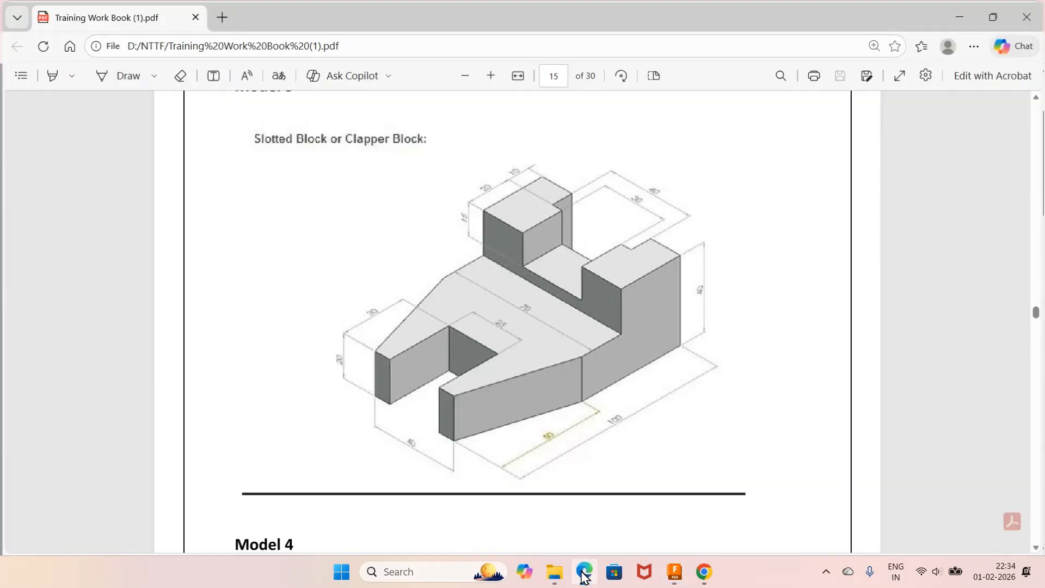
left_click(584, 574)
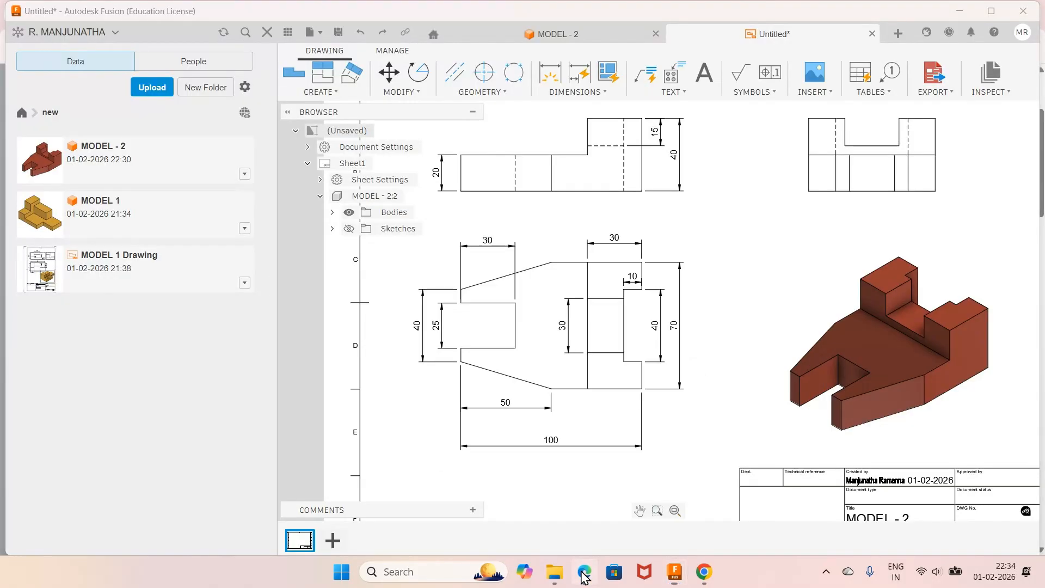
left_click(584, 574)
left_click(584, 574)
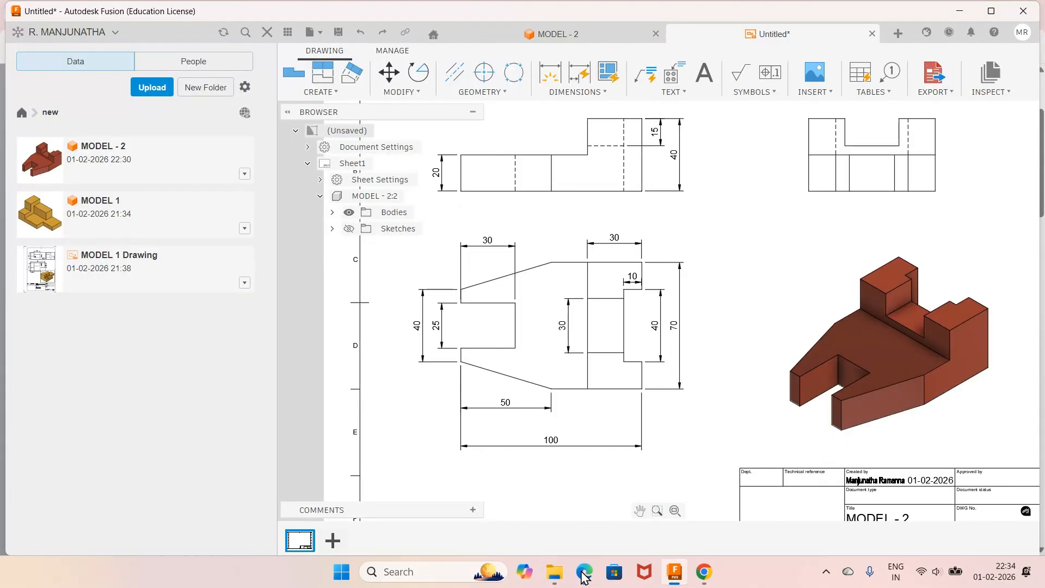
left_click(584, 575)
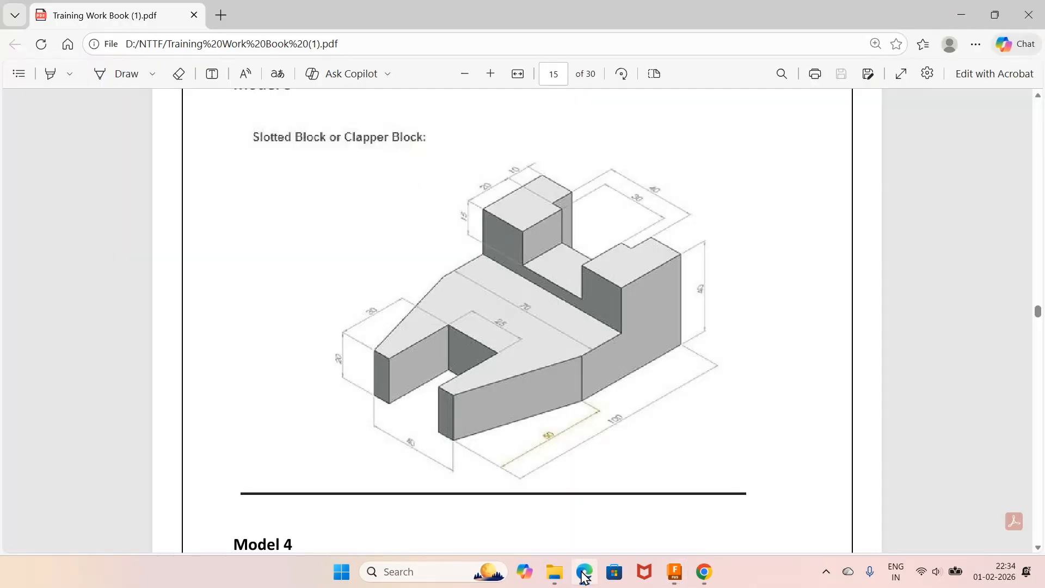
left_click(584, 574)
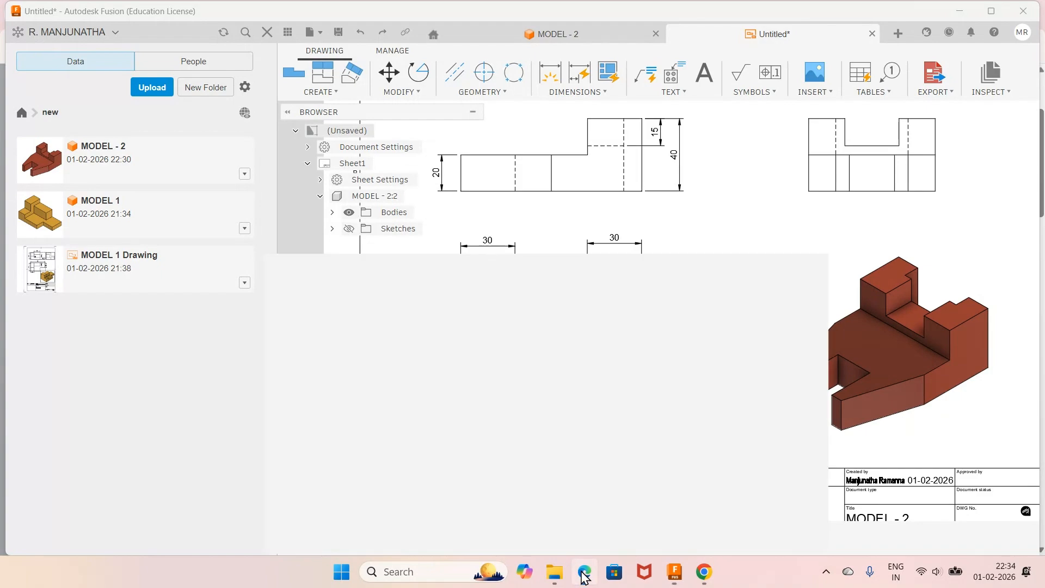
left_click(584, 574)
left_click(584, 574)
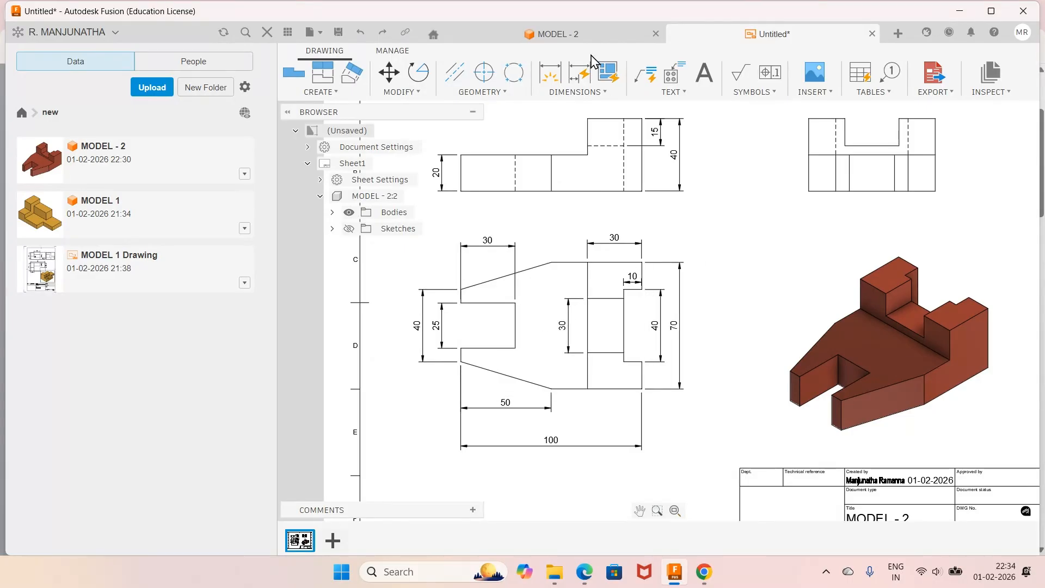
Step: Try a linear dimension across the closed end of the front slot in the top view
left_click(601, 93)
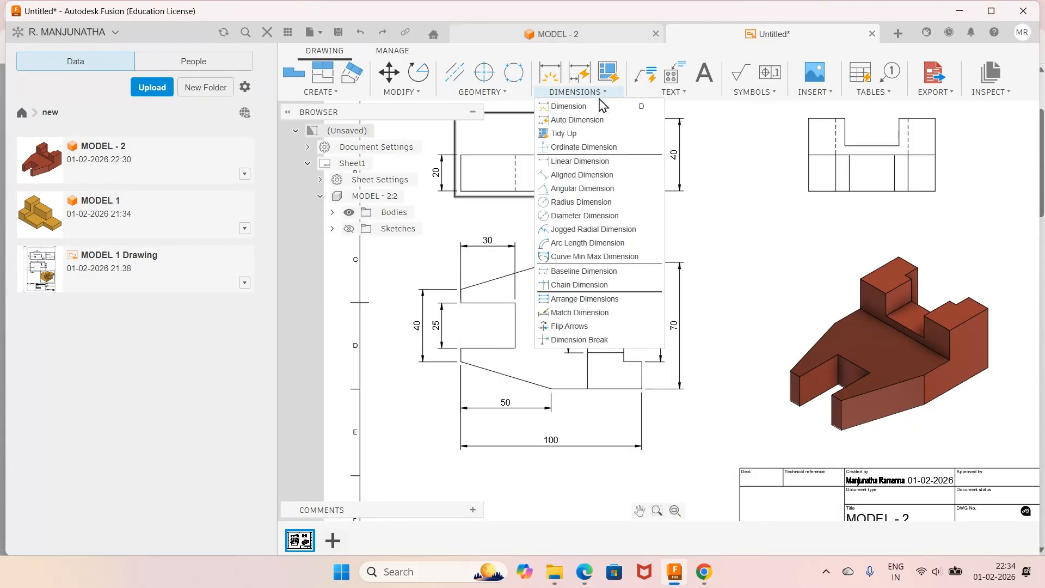
left_click(578, 161)
left_click(515, 303)
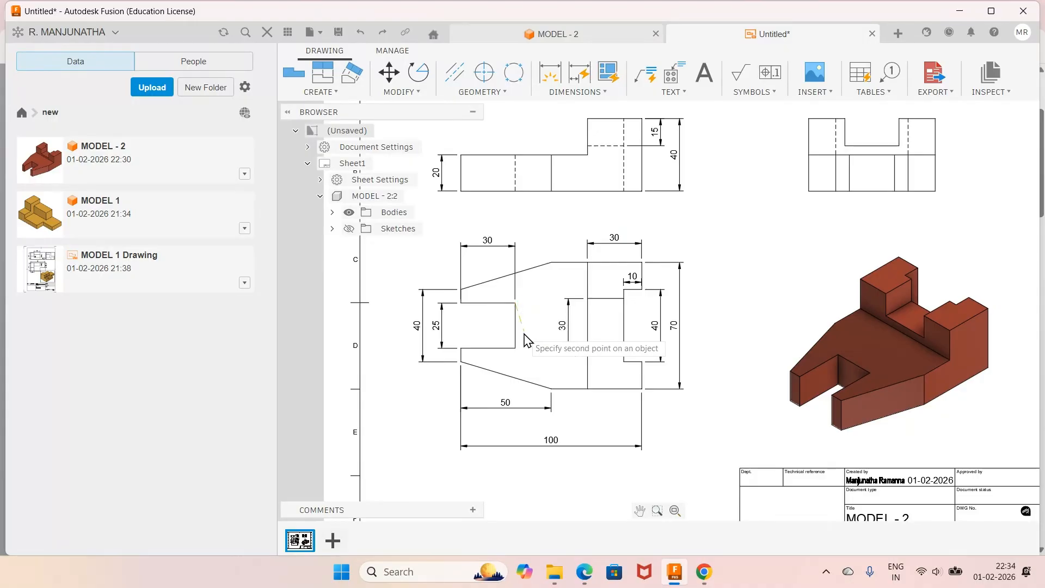
left_click(516, 348)
left_click(528, 344)
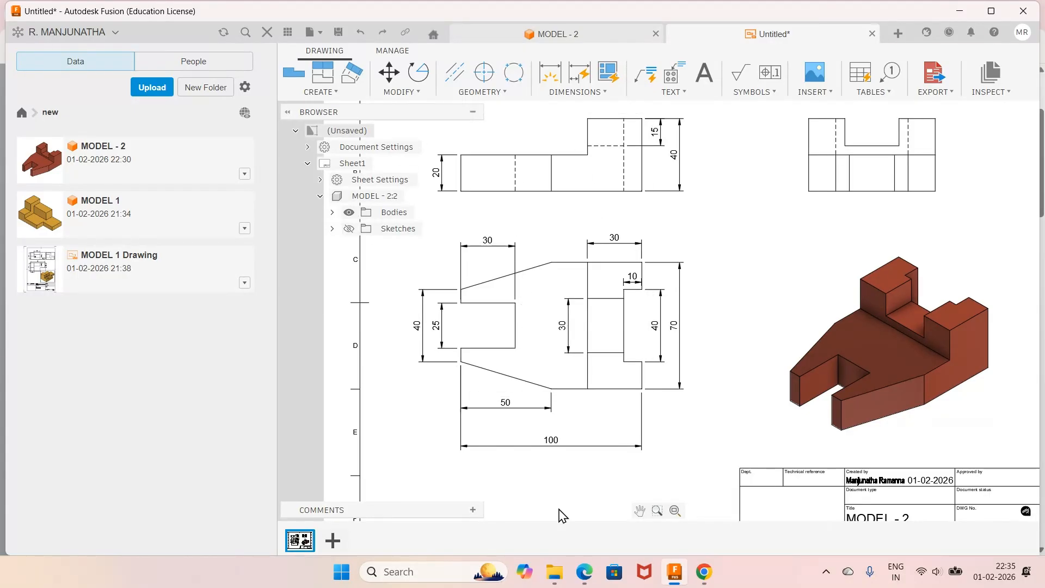
Step: Recheck the workbook's slotted block dimensions in the browser against the whole drawing sheet in Fusion
left_click(592, 575)
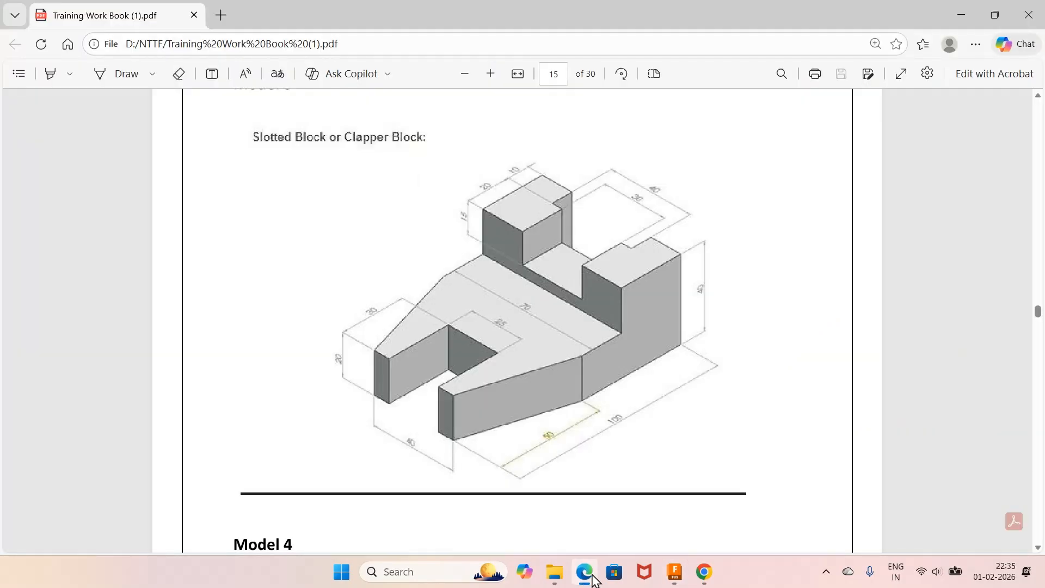
left_click(584, 573)
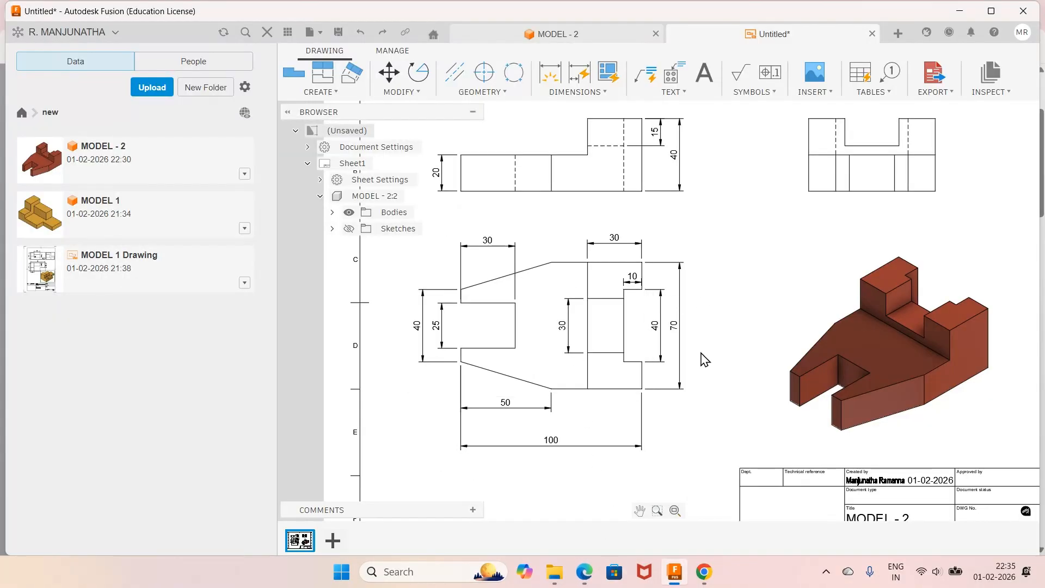
scroll(745, 344, "down", 3)
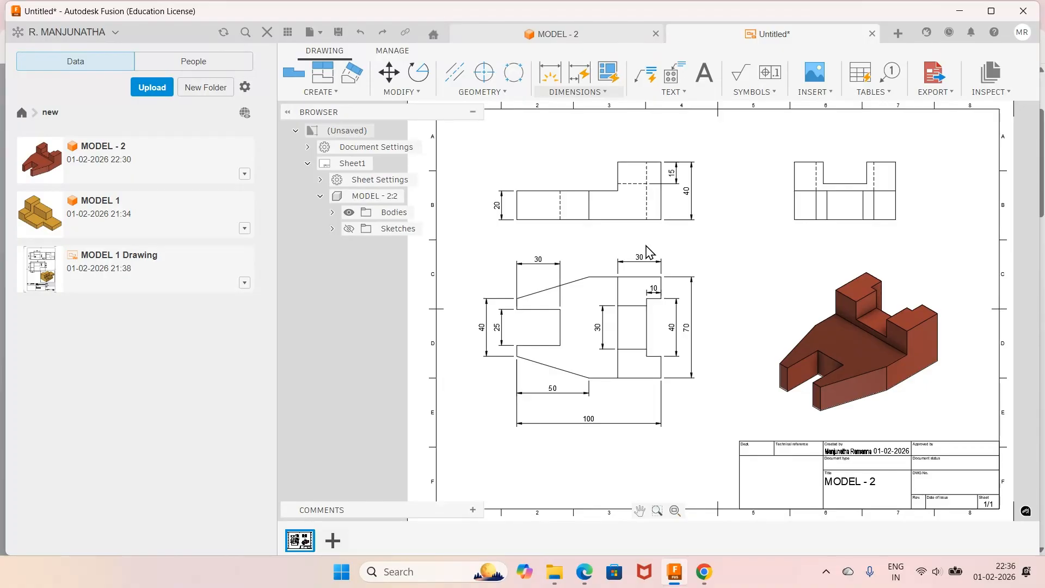
Step: Save the drawing as MODEL - 2 Drawing in the new project location
left_click(634, 215)
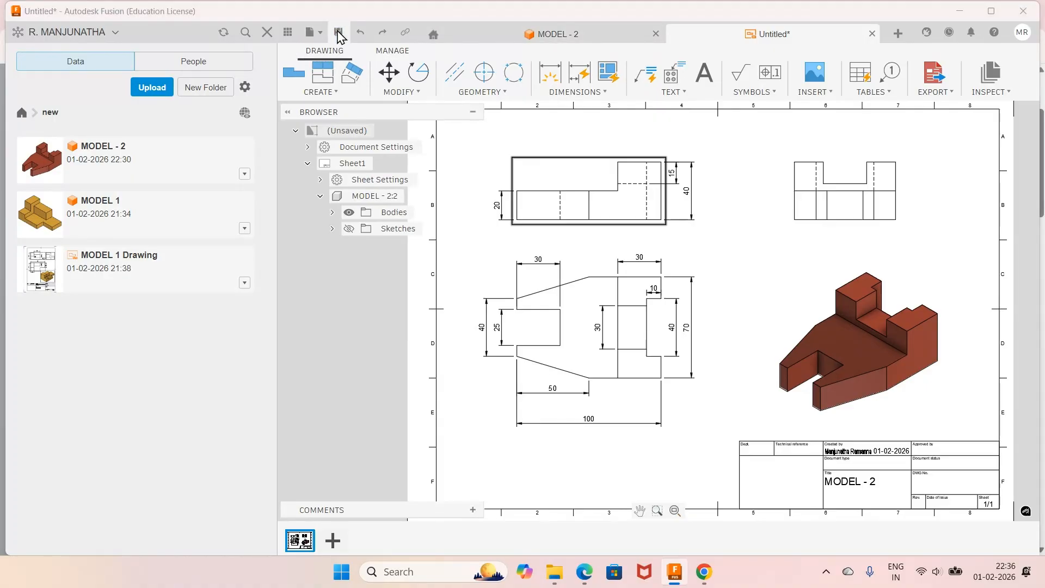
left_click(338, 34)
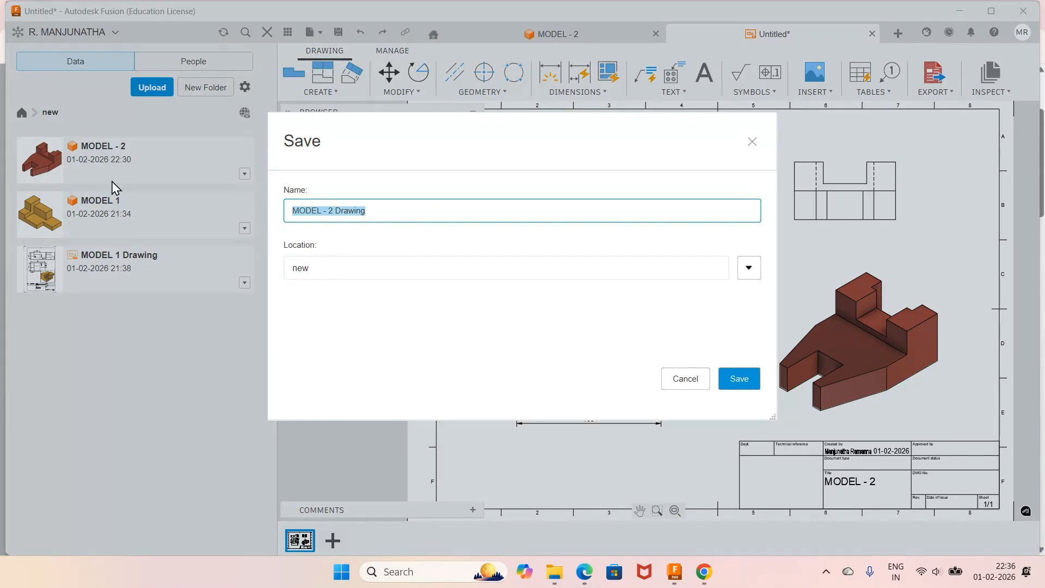
left_click(739, 379)
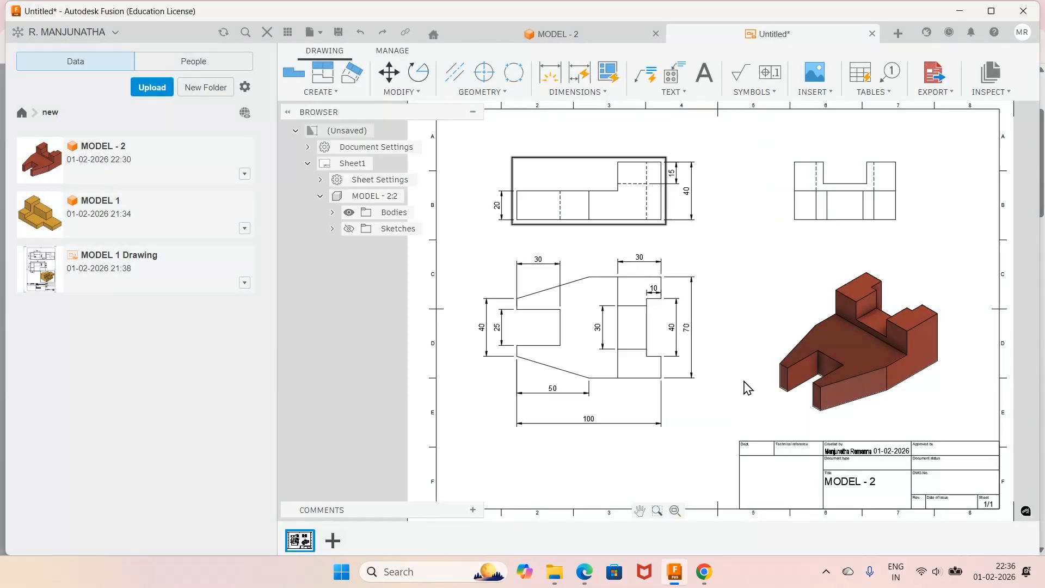